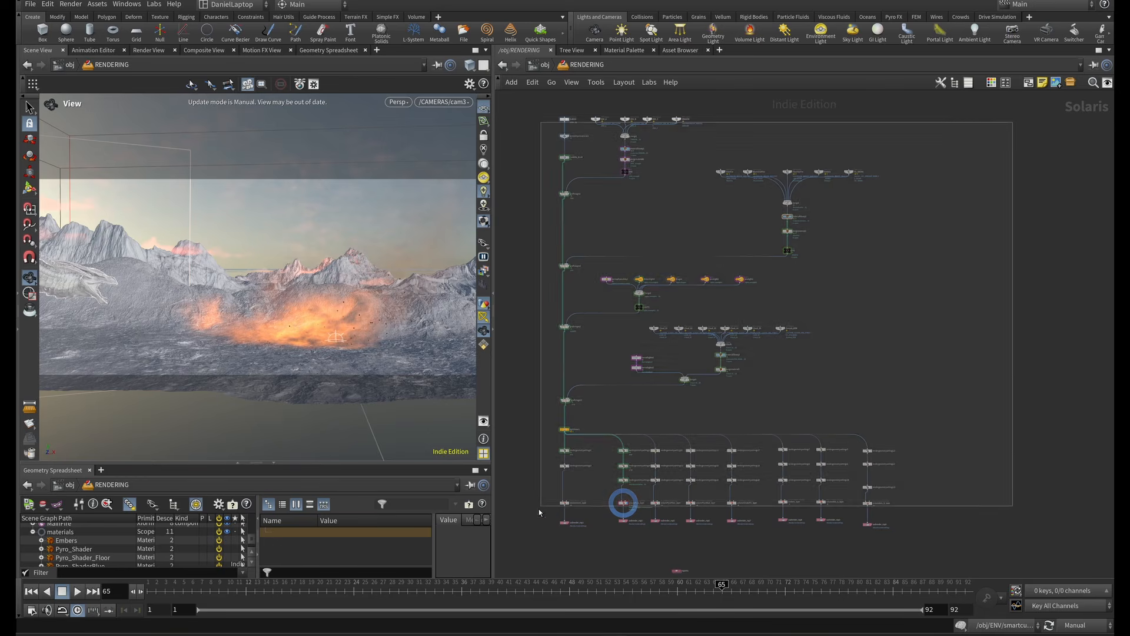
Open the Pyro_Shader network inside materiallibrary2 from the RENDERING network and examine its exports section and surrounding shader nodes.
{"action": "scroll", "coordinate": [592, 360], "scroll_direction": "up", "scroll_amount": 5}
{"action": "middle_click_drag", "start_coordinate": [592, 359], "coordinate": [643, 491]}
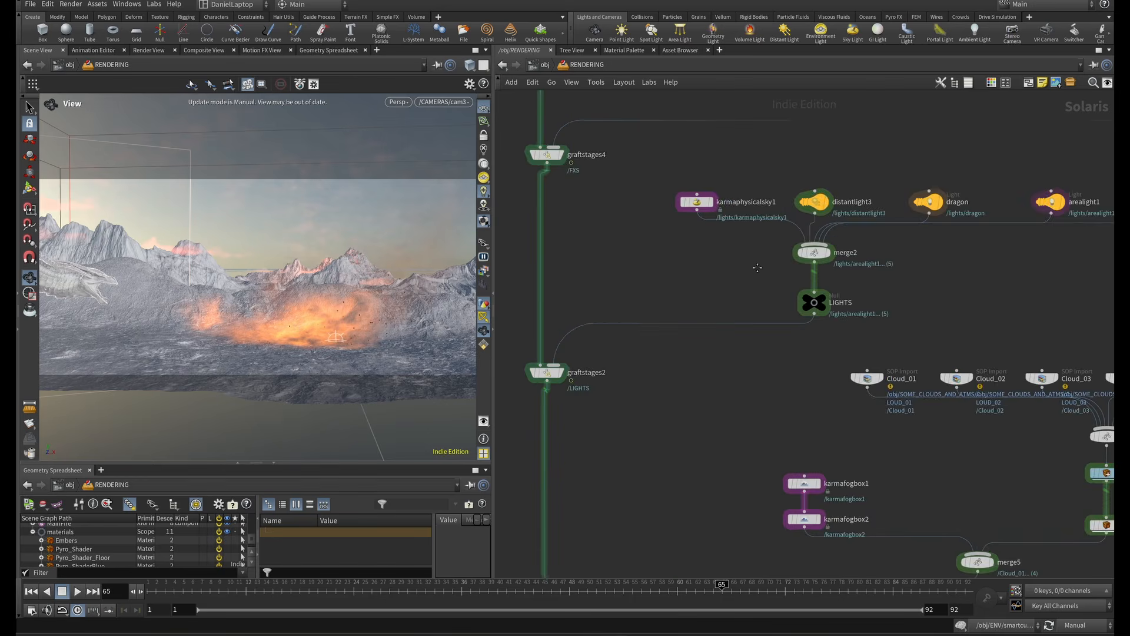
{"action": "middle_click_drag", "start_coordinate": [757, 265], "coordinate": [530, 432]}
{"action": "middle_click_drag", "start_coordinate": [847, 273], "coordinate": [605, 422]}
{"action": "double_click", "coordinate": [764, 365]}
{"action": "double_click", "coordinate": [698, 247]}
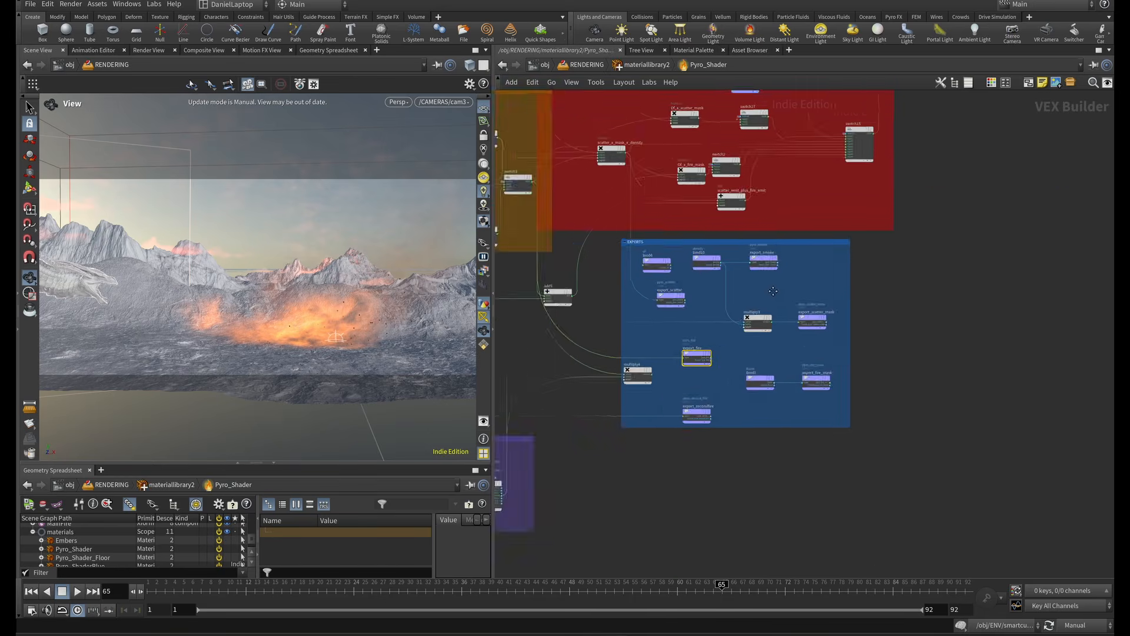
{"action": "scroll", "coordinate": [739, 291], "scroll_direction": "up", "scroll_amount": 2}
{"action": "scroll", "coordinate": [630, 330], "scroll_direction": "down", "scroll_amount": 6}
{"action": "middle_click_drag", "start_coordinate": [607, 318], "coordinate": [671, 439]}
{"action": "scroll", "coordinate": [793, 196], "scroll_direction": "down", "scroll_amount": 2}
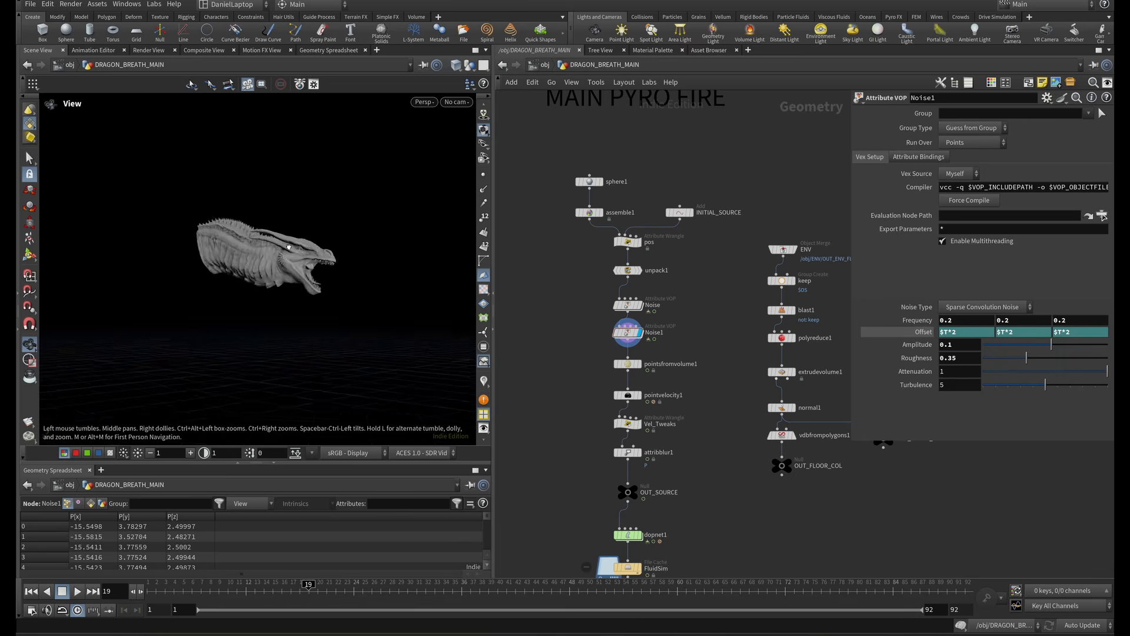
Play and scrub the timeline from frame 1 to review the animated noise source shape inside the dragon's mouth.
{"action": "left_click_drag", "start_coordinate": [318, 265], "coordinate": [330, 272]}
{"action": "scroll", "coordinate": [331, 272], "scroll_direction": "up", "scroll_amount": 5}
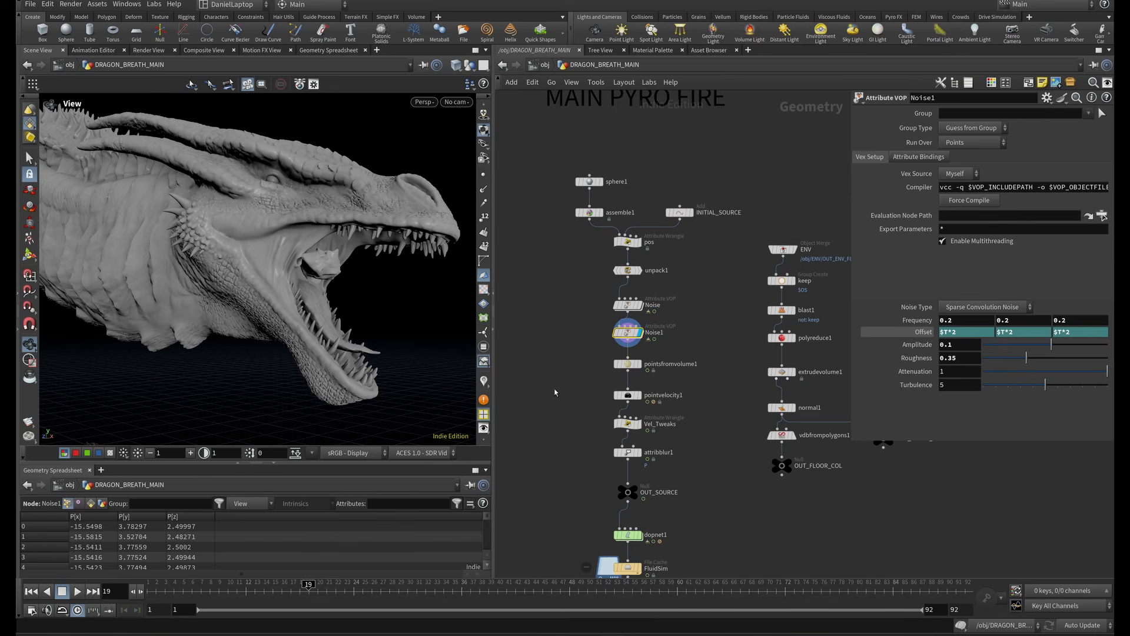
{"action": "left_click_drag", "start_coordinate": [204, 592], "coordinate": [145, 596]}
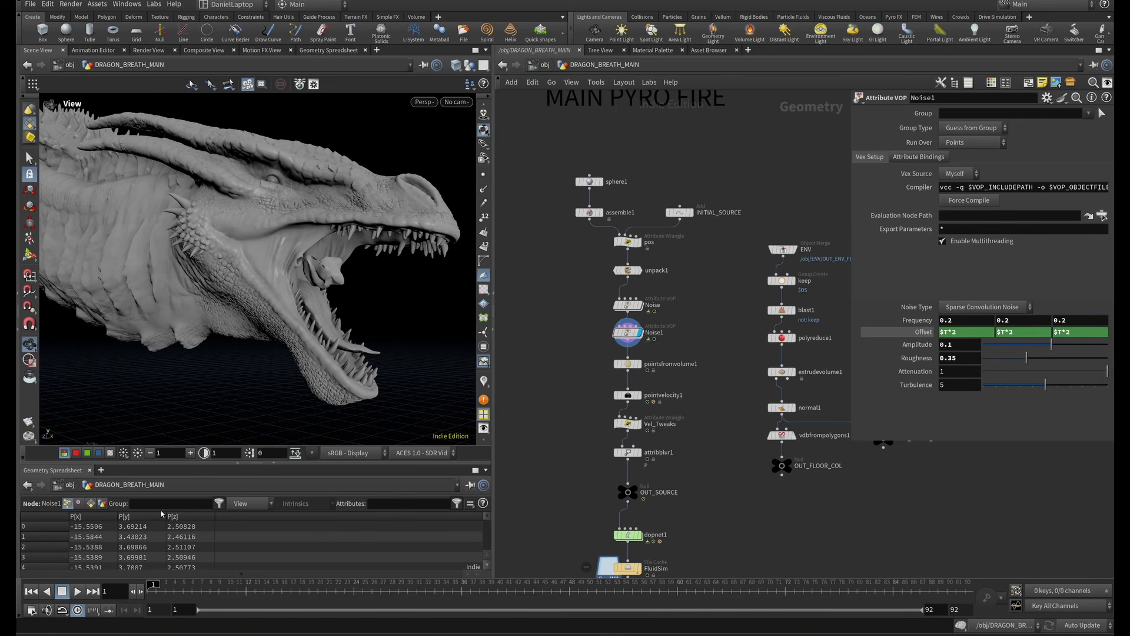
{"action": "left_click", "coordinate": [77, 591]}
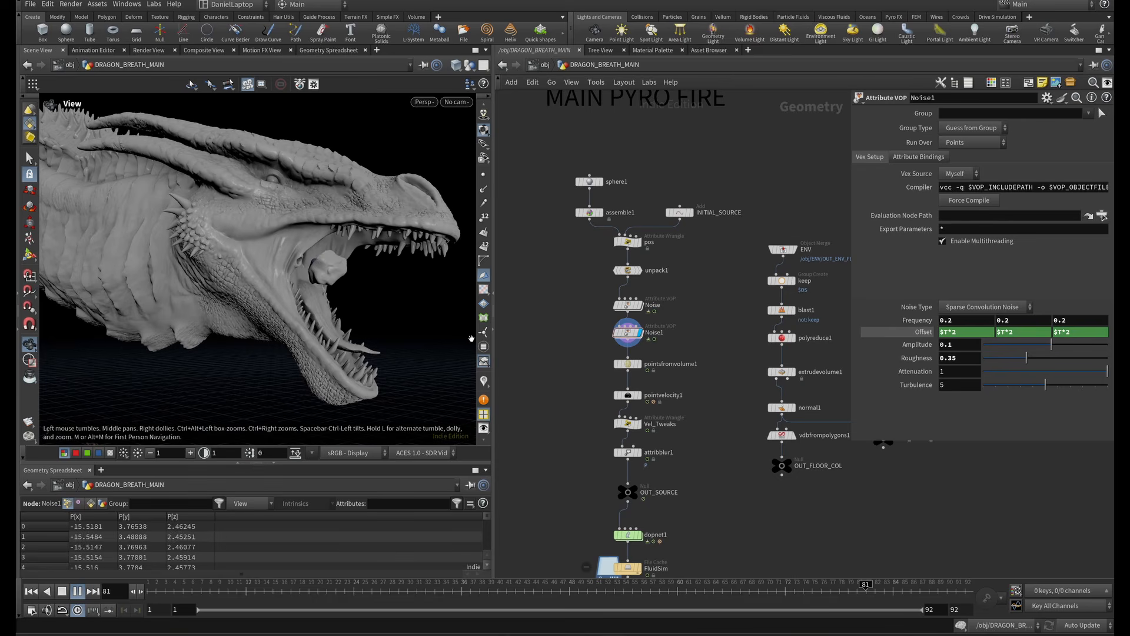
{"action": "left_click_drag", "start_coordinate": [375, 593], "coordinate": [453, 591]}
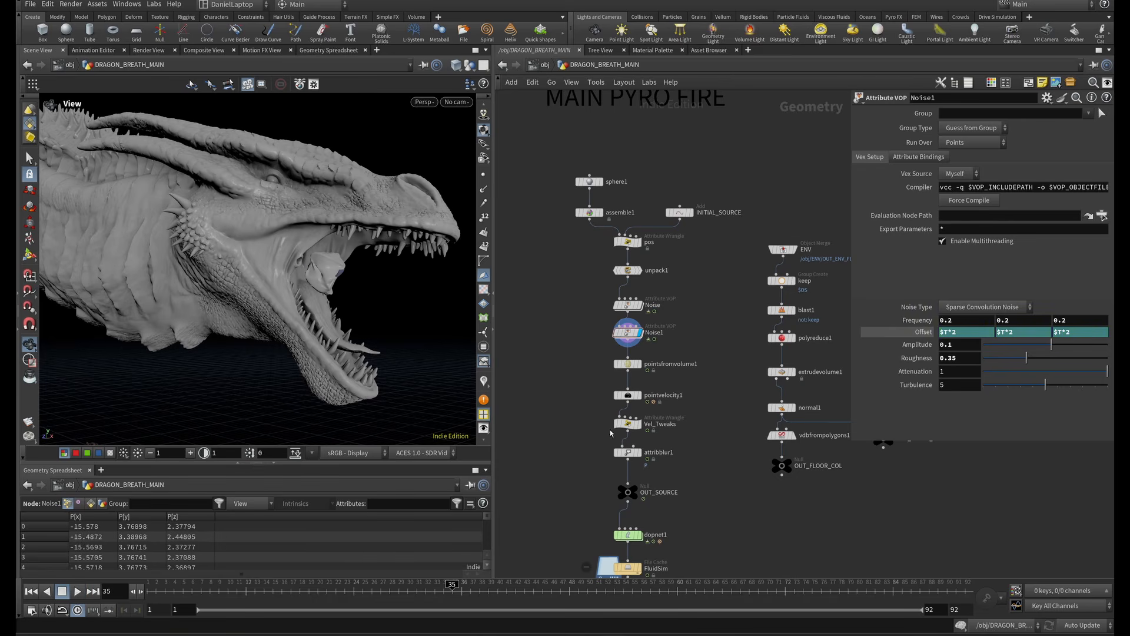
Display the pointvelocity1 node with velocity trails visible and scrub the timeline to frame 50 to review the emission.
{"action": "left_click", "coordinate": [638, 395]}
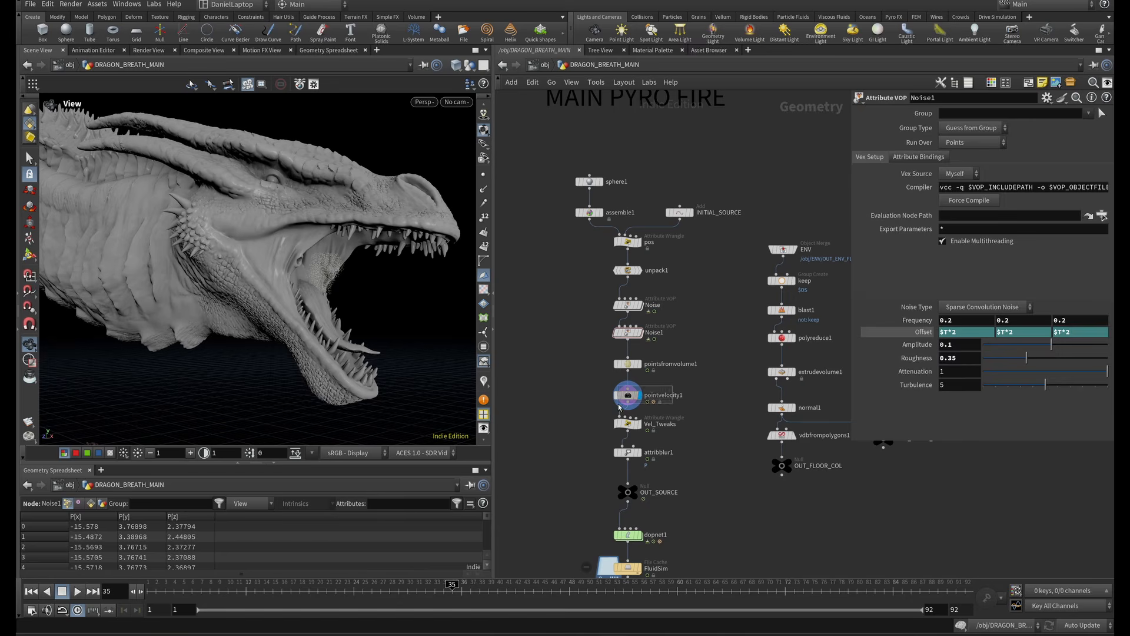
{"action": "left_click", "coordinate": [625, 395]}
{"action": "left_click", "coordinate": [483, 383]}
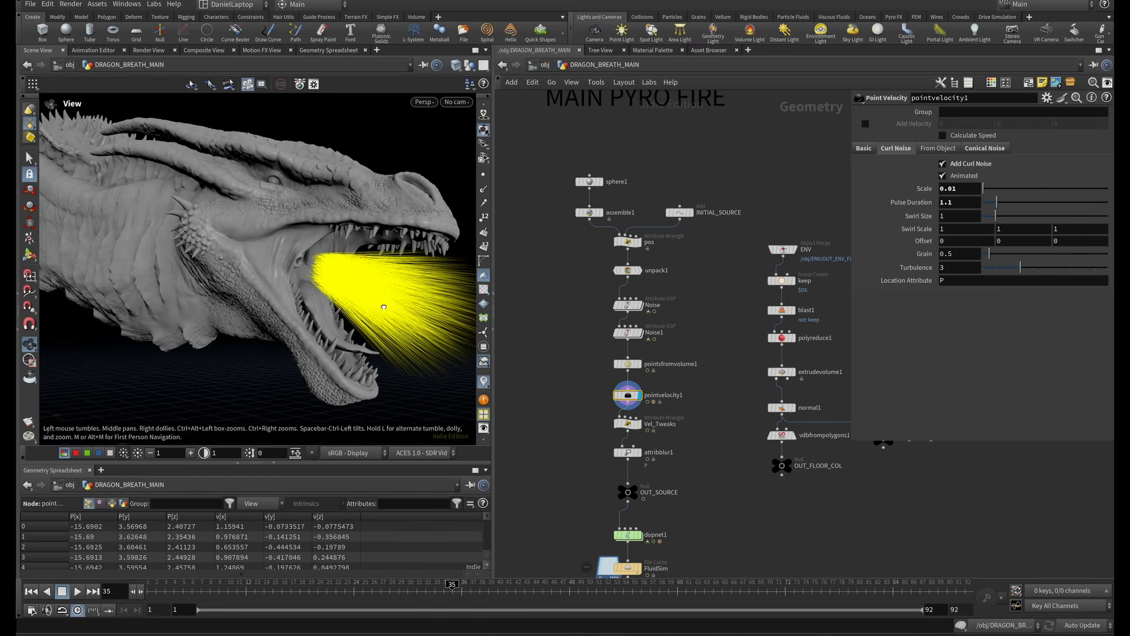
{"action": "left_click_drag", "start_coordinate": [212, 592], "coordinate": [589, 592]}
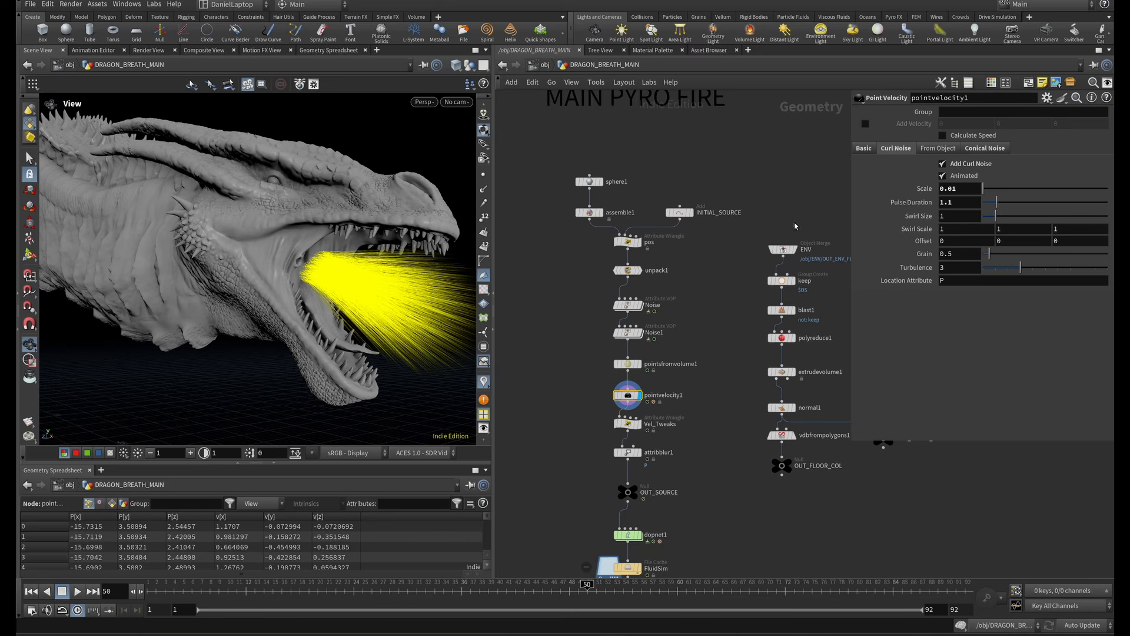
Examine the curl noise and conical noise settings of the pointvelocity1 node.
{"action": "left_click", "coordinate": [944, 165]}
{"action": "left_click", "coordinate": [983, 148]}
{"action": "left_click", "coordinate": [951, 166]}
{"action": "left_click", "coordinate": [949, 165]}
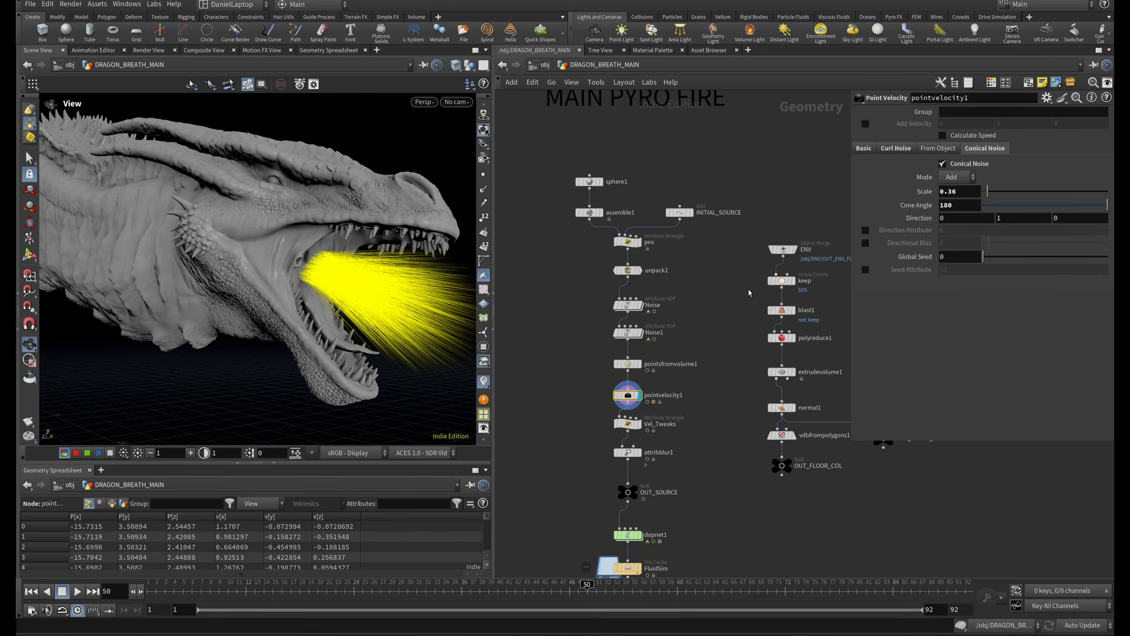
Display the attribblur1 node and scrub the timeline to frame 71 to inspect the blurred source points in the dragon's mouth.
{"action": "middle_click_drag", "start_coordinate": [711, 395], "coordinate": [707, 321]}
{"action": "scroll", "coordinate": [708, 320], "scroll_direction": "up", "scroll_amount": 3}
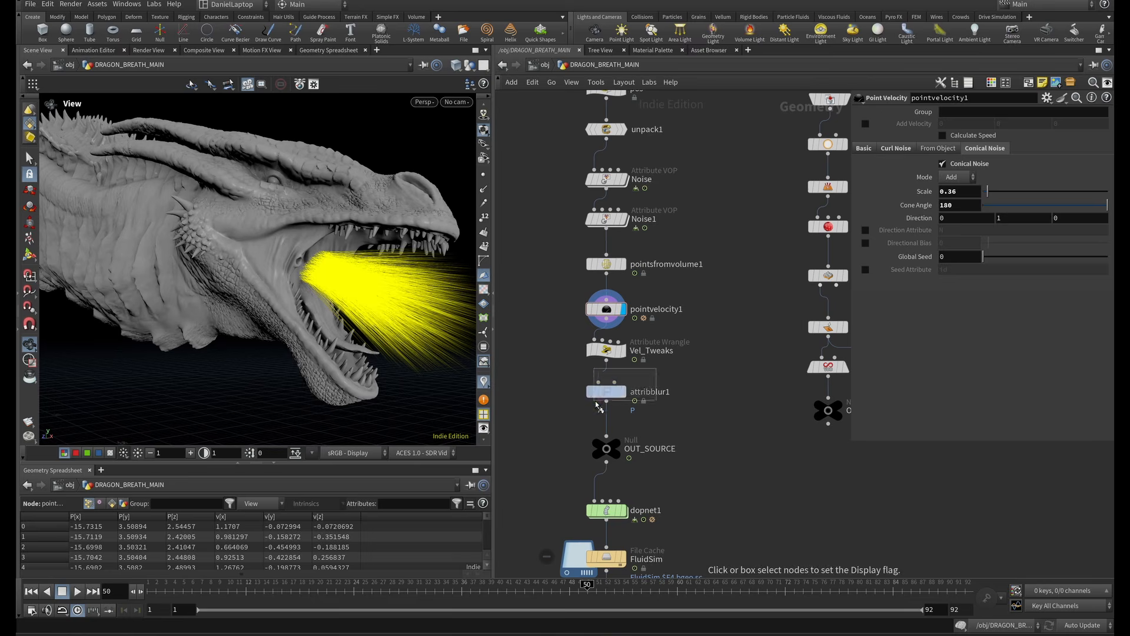
{"action": "left_click", "coordinate": [623, 391]}
{"action": "left_click", "coordinate": [603, 391]}
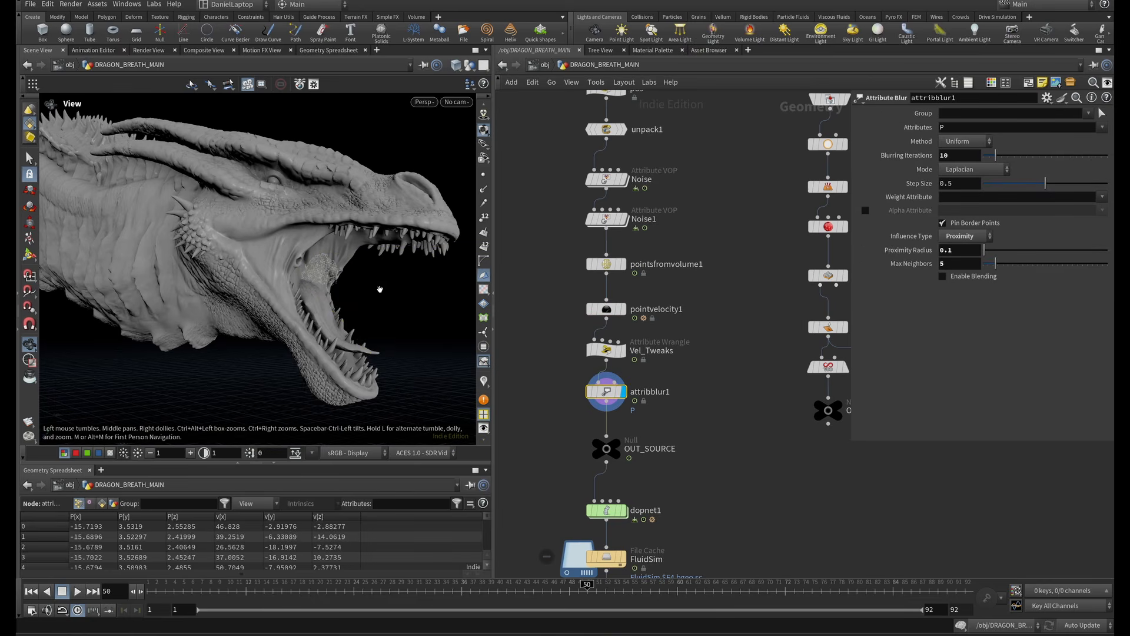
{"action": "scroll", "coordinate": [320, 274], "scroll_direction": "up", "scroll_amount": 5}
{"action": "left_click_drag", "start_coordinate": [221, 594], "coordinate": [521, 598]}
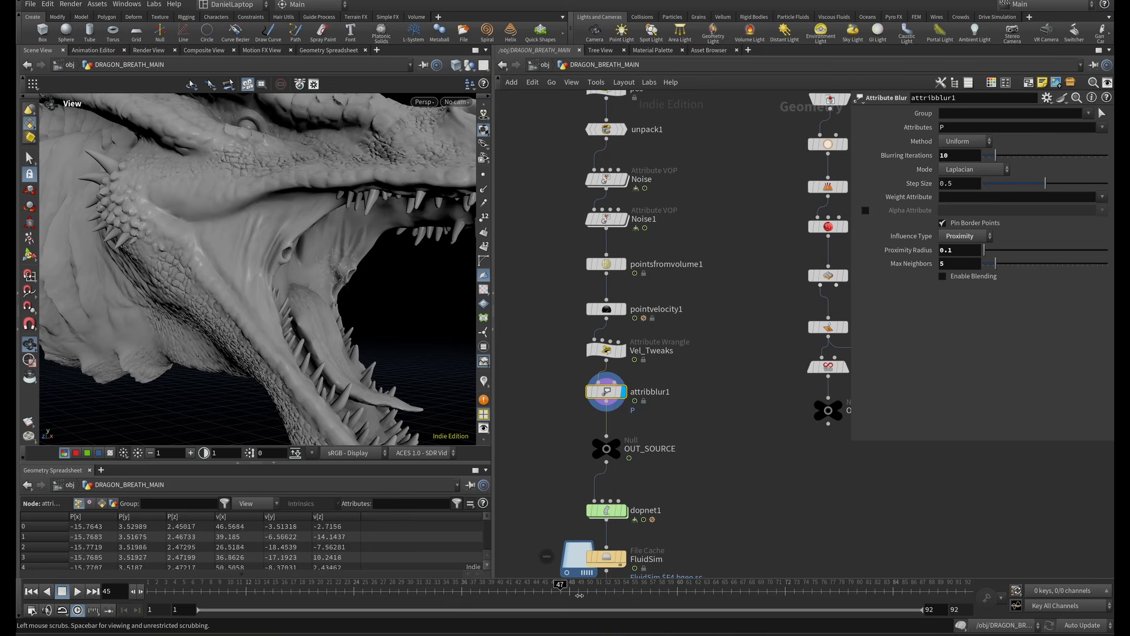
Set the update mode to Manual, display the dopnet1 node and enter its network.
{"action": "left_click", "coordinate": [1068, 627]}
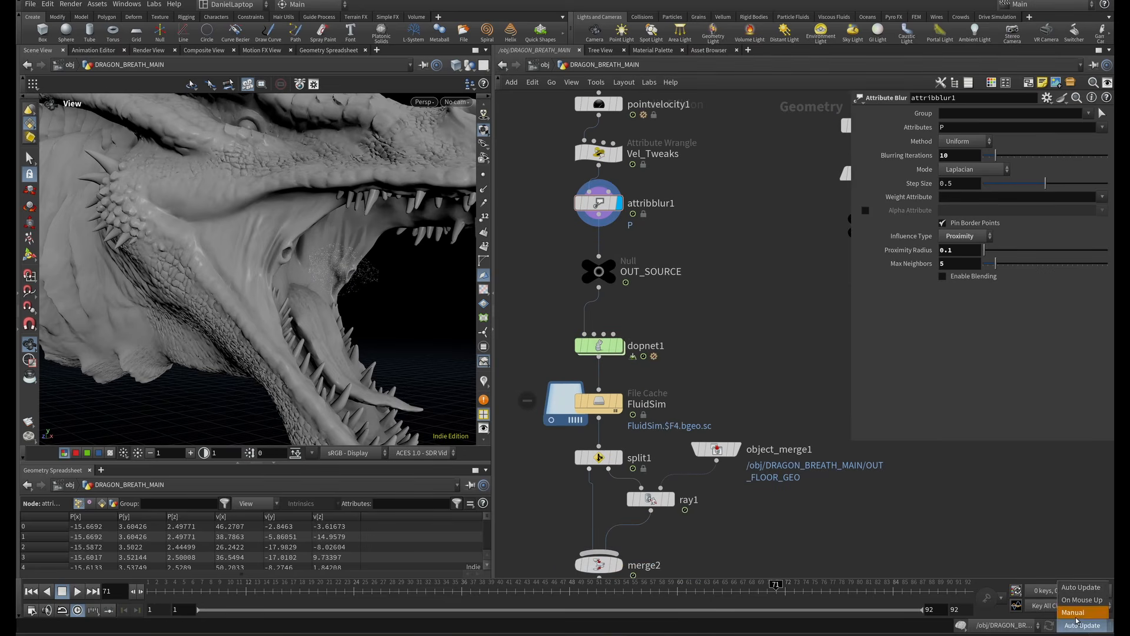
{"action": "left_click", "coordinate": [1072, 612]}
{"action": "left_click", "coordinate": [599, 347]}
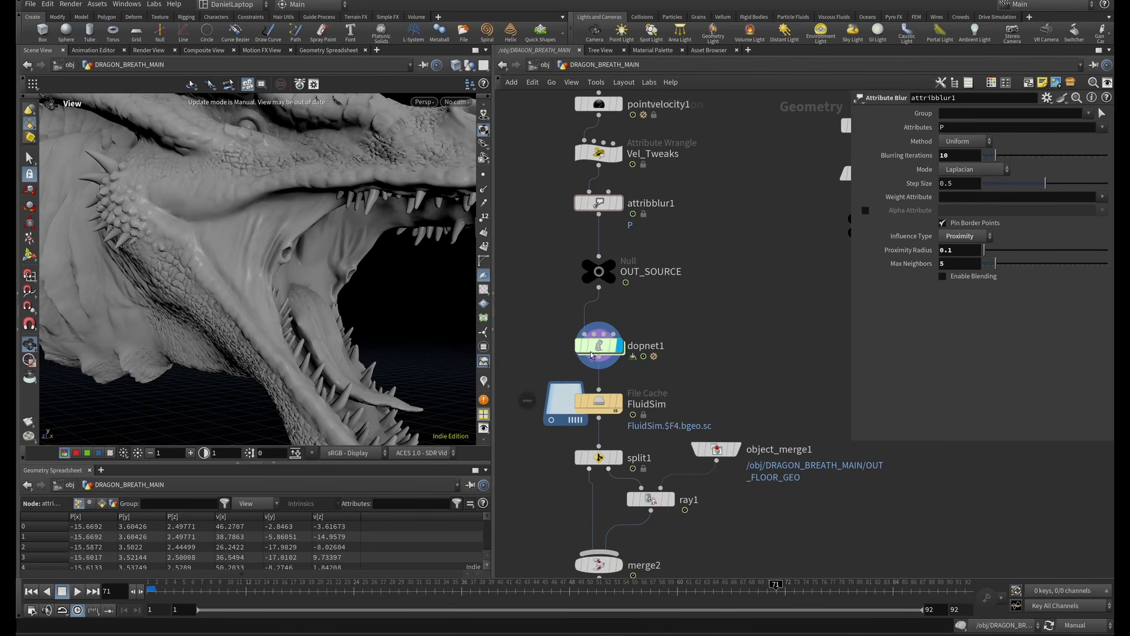
{"action": "double_click", "coordinate": [602, 352]}
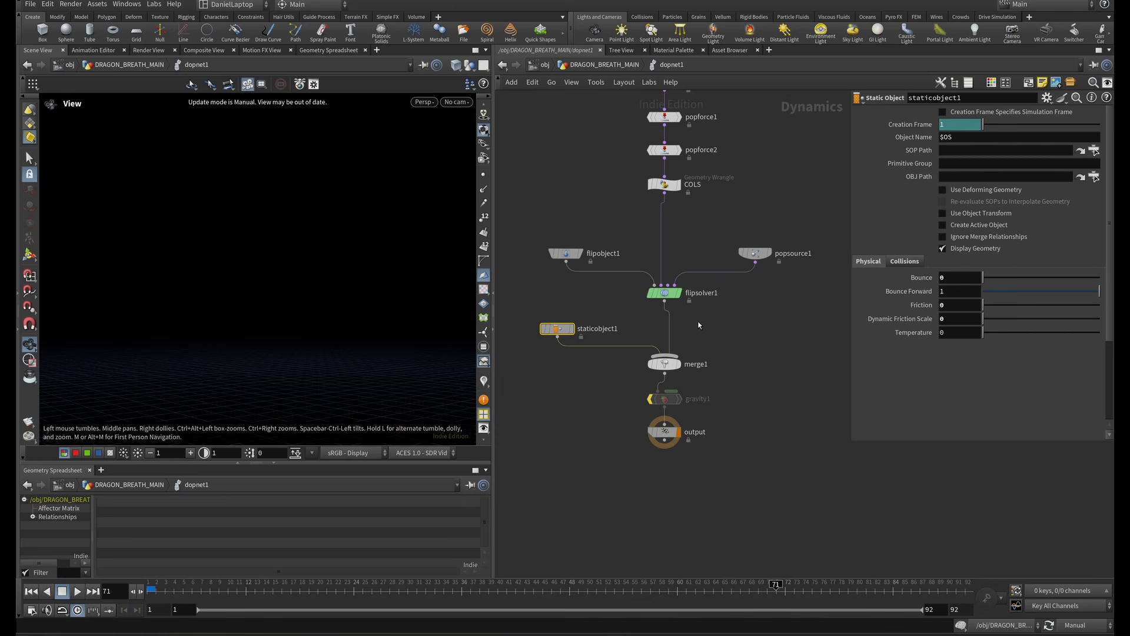
Select the FLIP solver together with the FLIP object, and inspect the flipobject1 node.
{"action": "left_click_drag", "start_coordinate": [699, 318], "coordinate": [559, 235]}
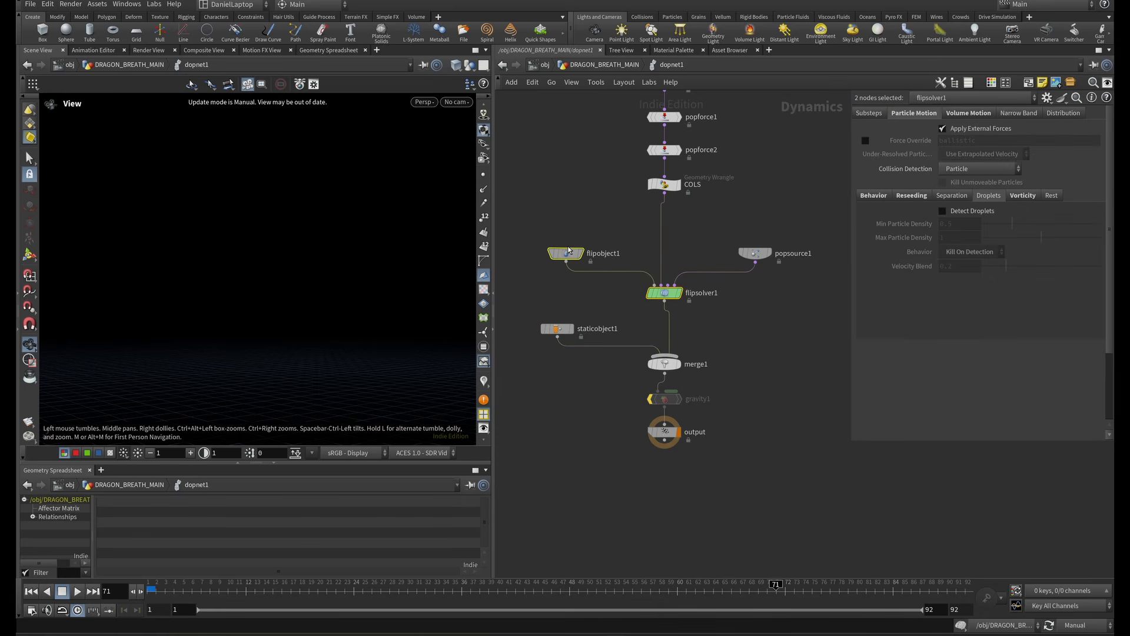
{"action": "scroll", "coordinate": [598, 269], "scroll_direction": "up", "scroll_amount": 3}
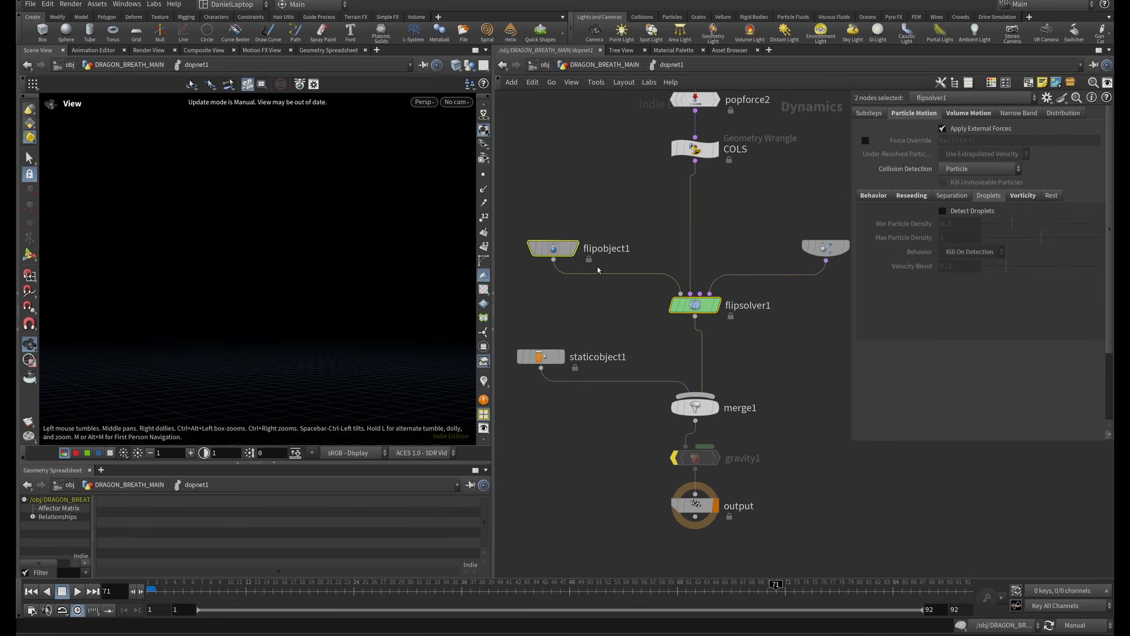
{"action": "left_click", "coordinate": [553, 248]}
Inspect the settings of popdrag1 and the two POP force nodes feeding the FLIP solver.
{"action": "scroll", "coordinate": [611, 199], "scroll_direction": "down", "scroll_amount": 3}
{"action": "middle_click_drag", "start_coordinate": [610, 200], "coordinate": [613, 277]}
{"action": "scroll", "coordinate": [677, 202], "scroll_direction": "up", "scroll_amount": 3}
{"action": "left_click", "coordinate": [648, 133]}
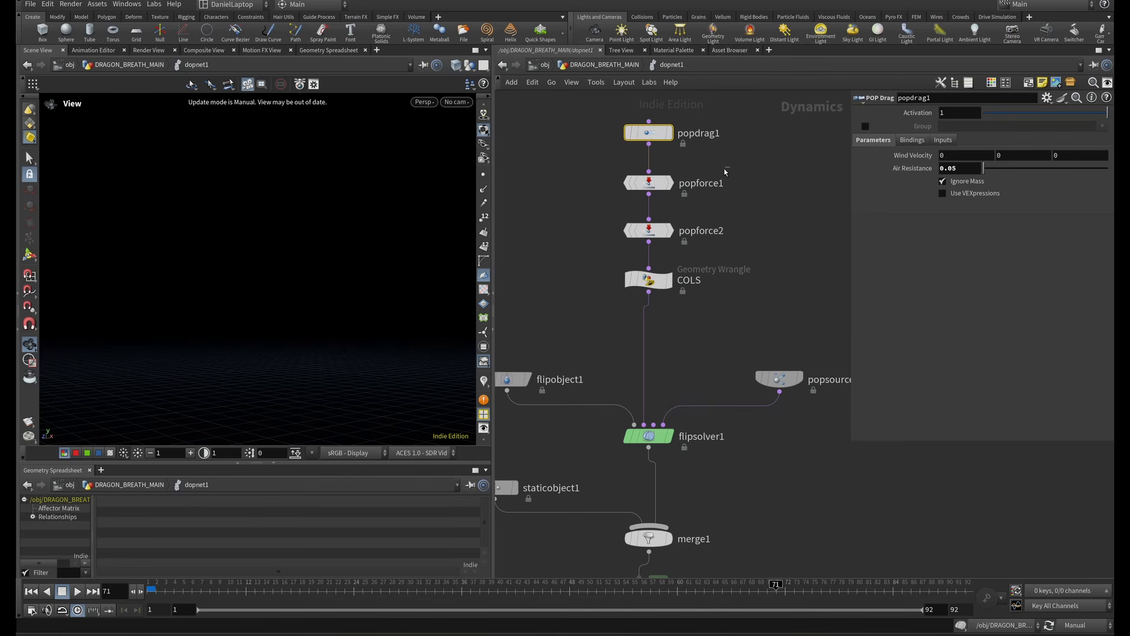
{"action": "left_click", "coordinate": [648, 184]}
{"action": "left_click_drag", "start_coordinate": [756, 210], "coordinate": [586, 259]}
Examine the COLS wrangle's collision-distance code, its group and colour assignments, and the SOP path of its second input.
{"action": "left_click_drag", "start_coordinate": [745, 248], "coordinate": [594, 299]}
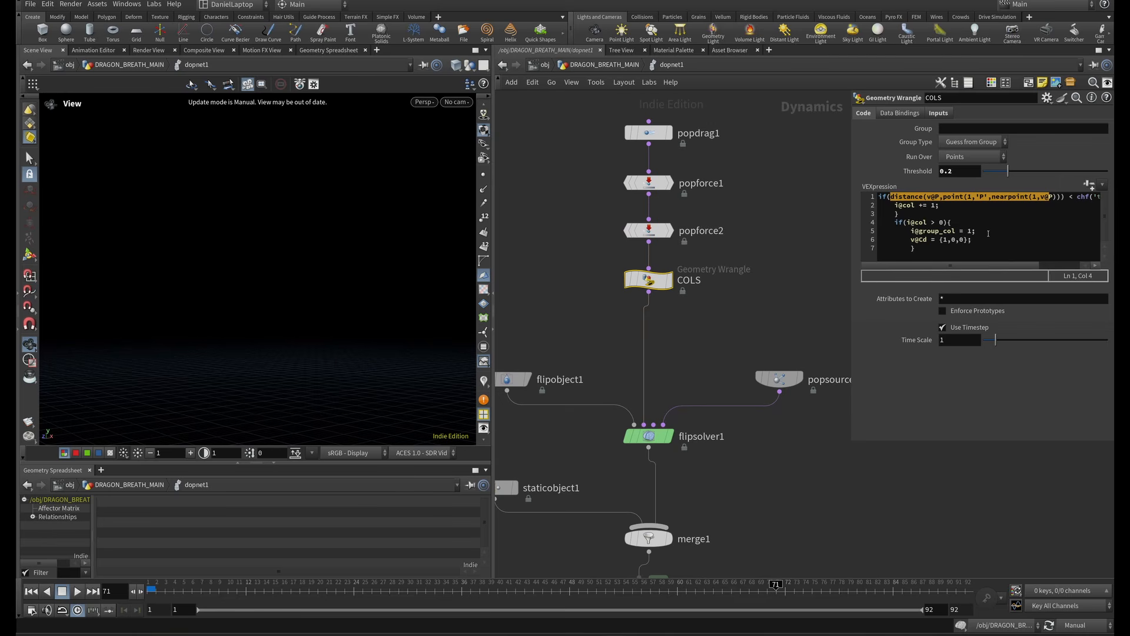
{"action": "left_click_drag", "start_coordinate": [978, 231], "coordinate": [912, 231]}
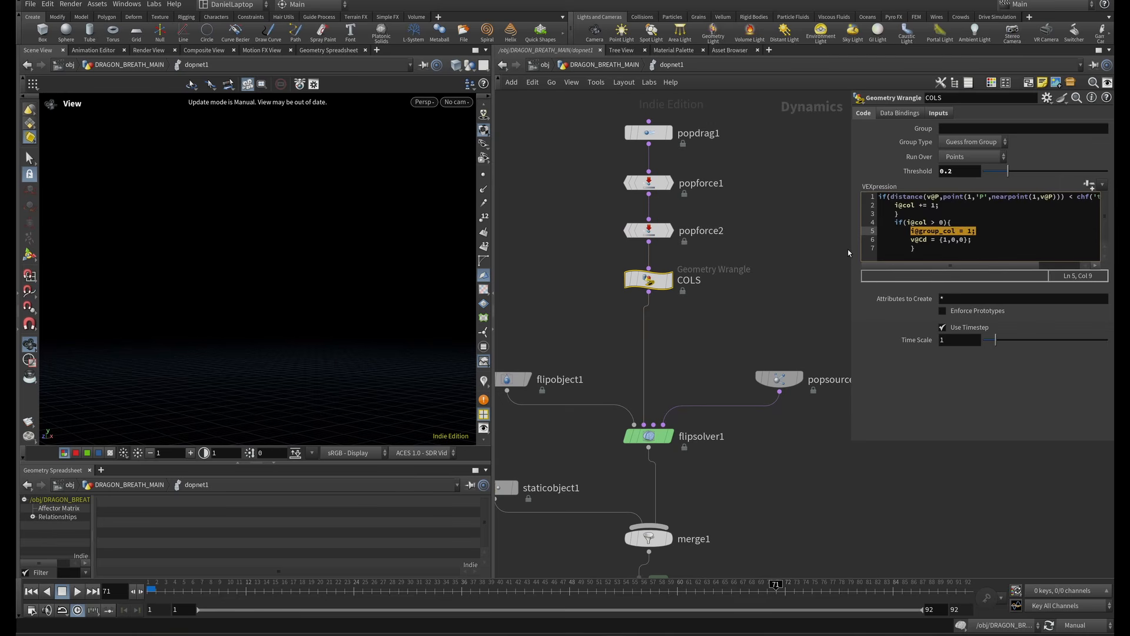
{"action": "left_click_drag", "start_coordinate": [851, 252], "coordinate": [673, 253]}
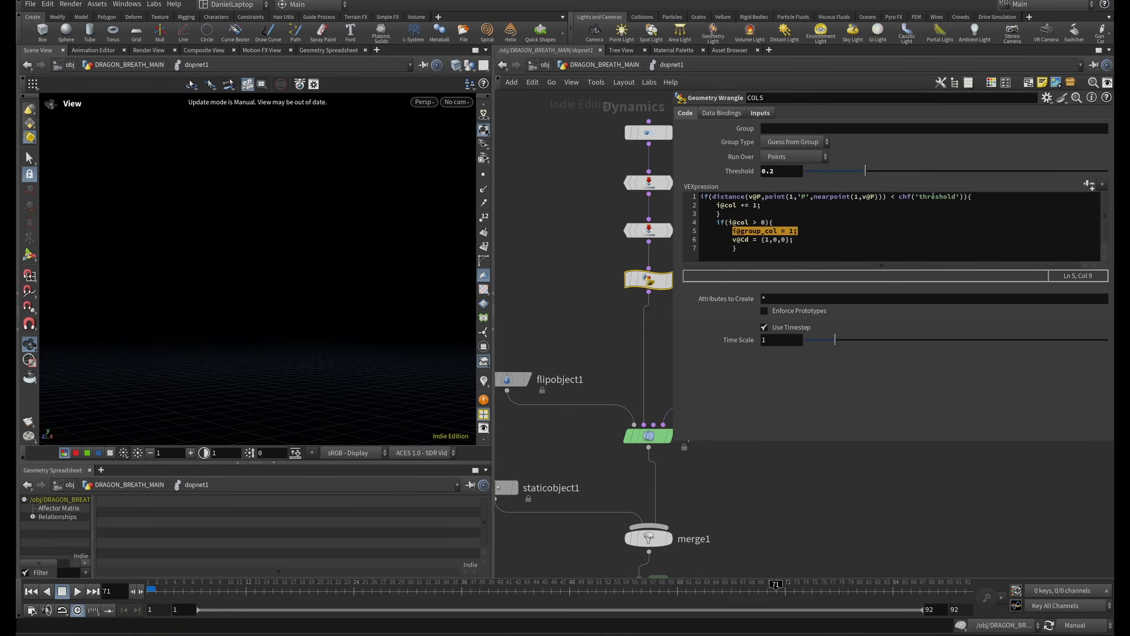
{"action": "left_click_drag", "start_coordinate": [966, 197], "coordinate": [712, 197]}
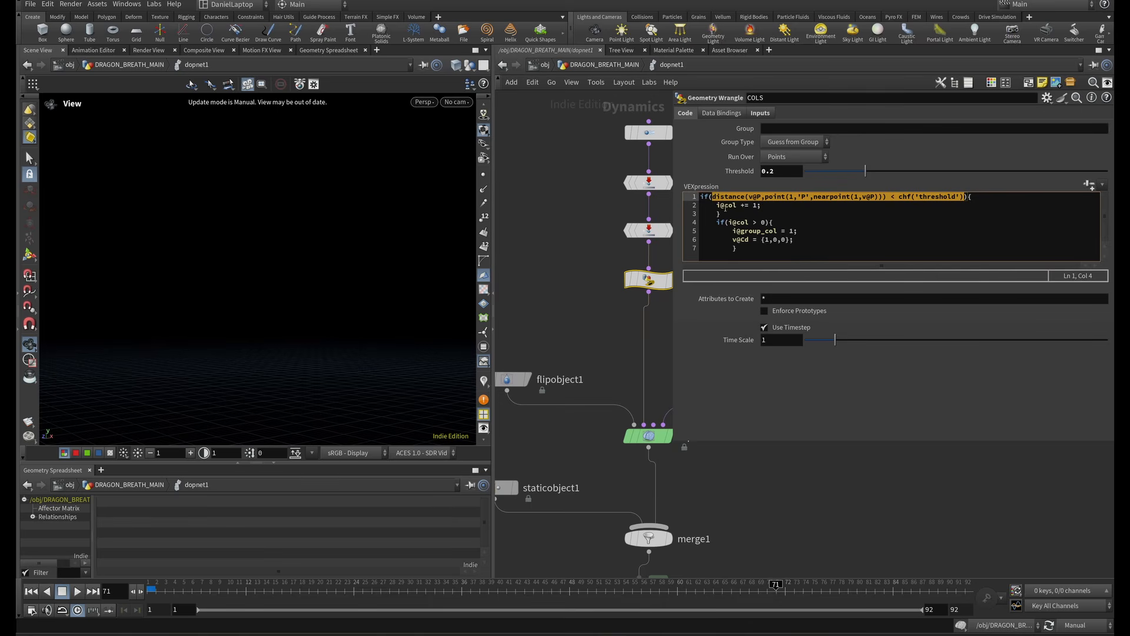
{"action": "left_click", "coordinate": [760, 113]}
{"action": "left_click_drag", "start_coordinate": [917, 159], "coordinate": [862, 165]}
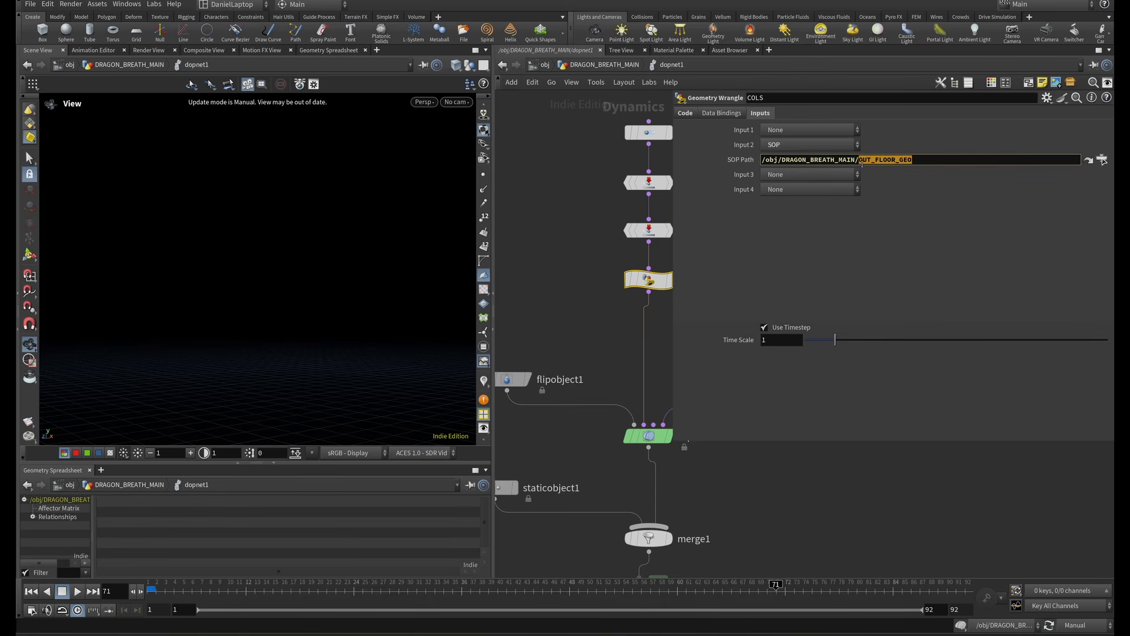
{"action": "left_click", "coordinate": [686, 114]}
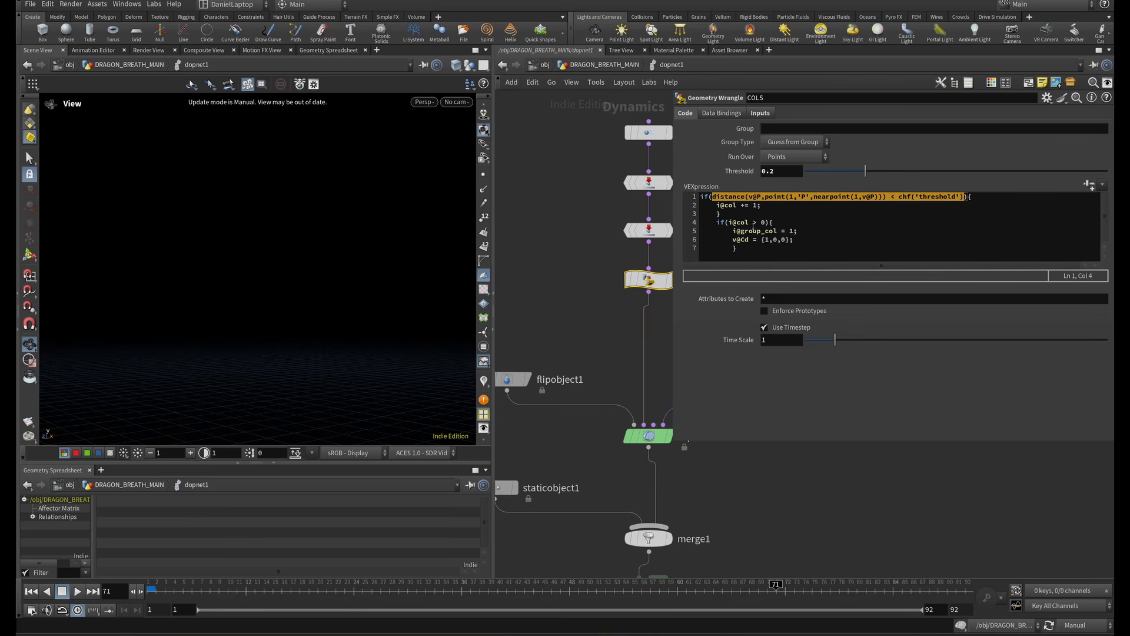
{"action": "left_click_drag", "start_coordinate": [807, 237], "coordinate": [733, 231]}
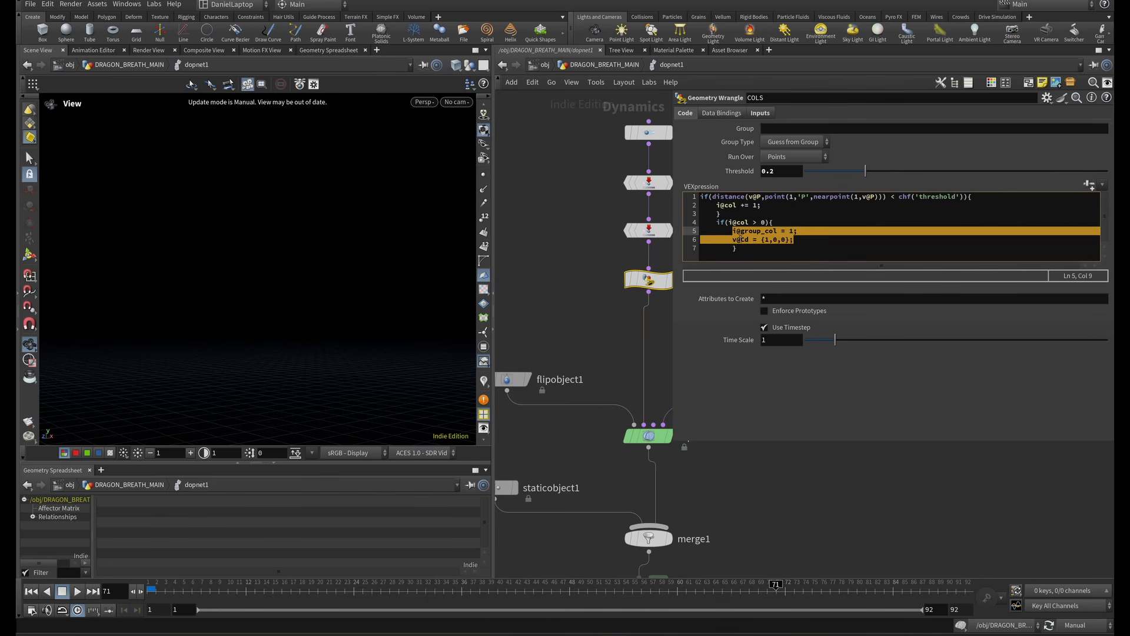
{"action": "left_click", "coordinate": [549, 269]}
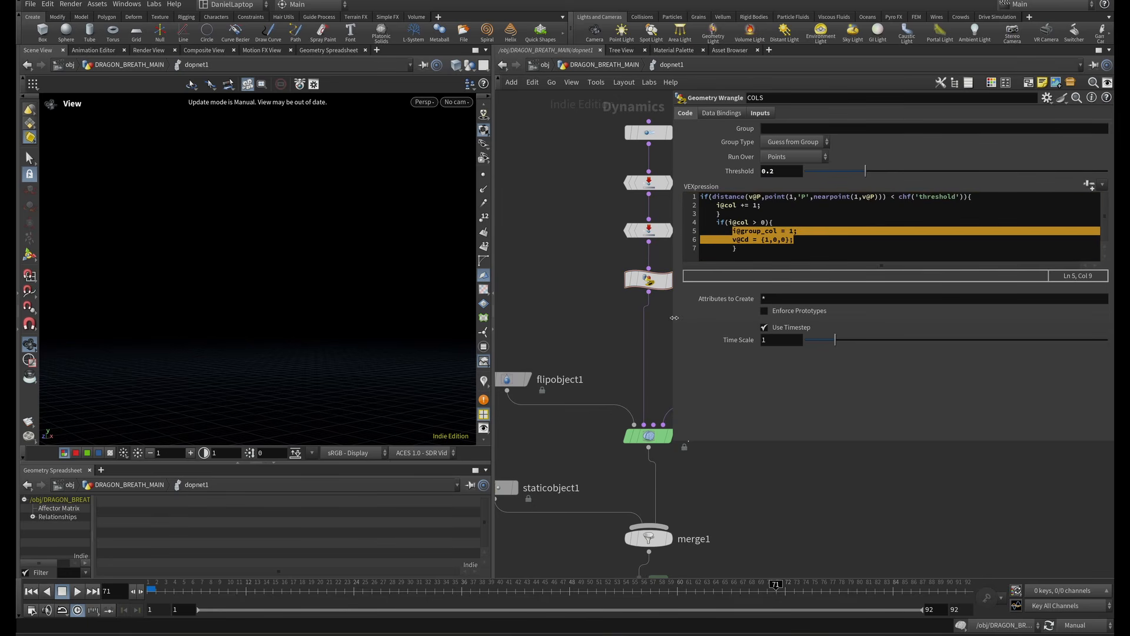
Review the particle motion settings of flipsolver1 for reseeding, behavior and vorticity.
{"action": "left_click_drag", "start_coordinate": [674, 318], "coordinate": [894, 318]}
{"action": "left_click", "coordinate": [648, 436]}
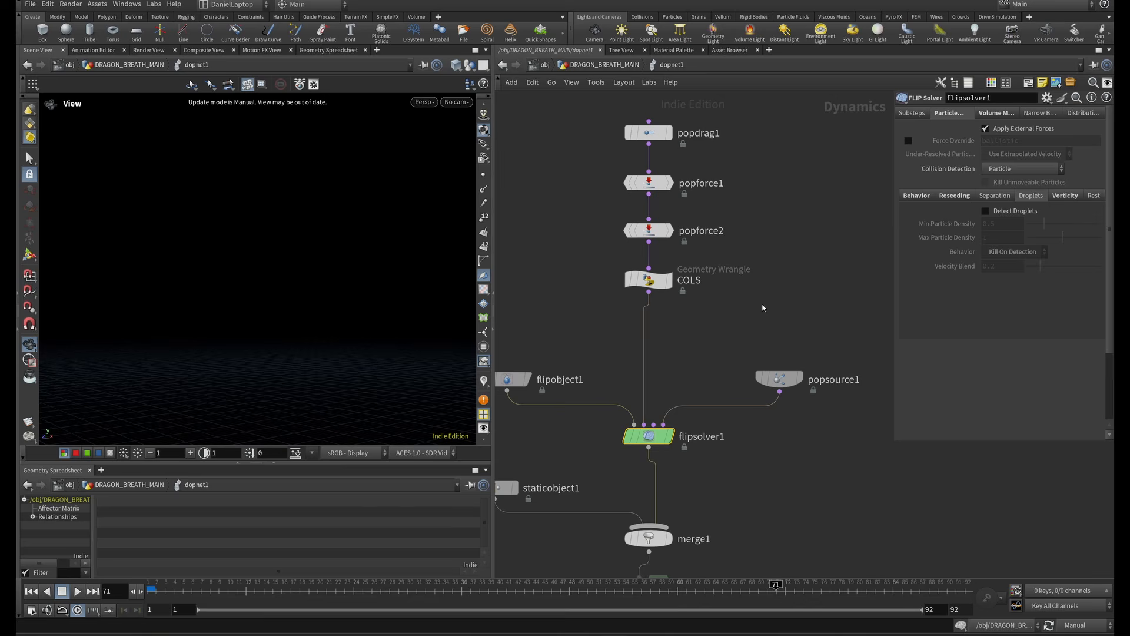
{"action": "left_click", "coordinate": [949, 198]}
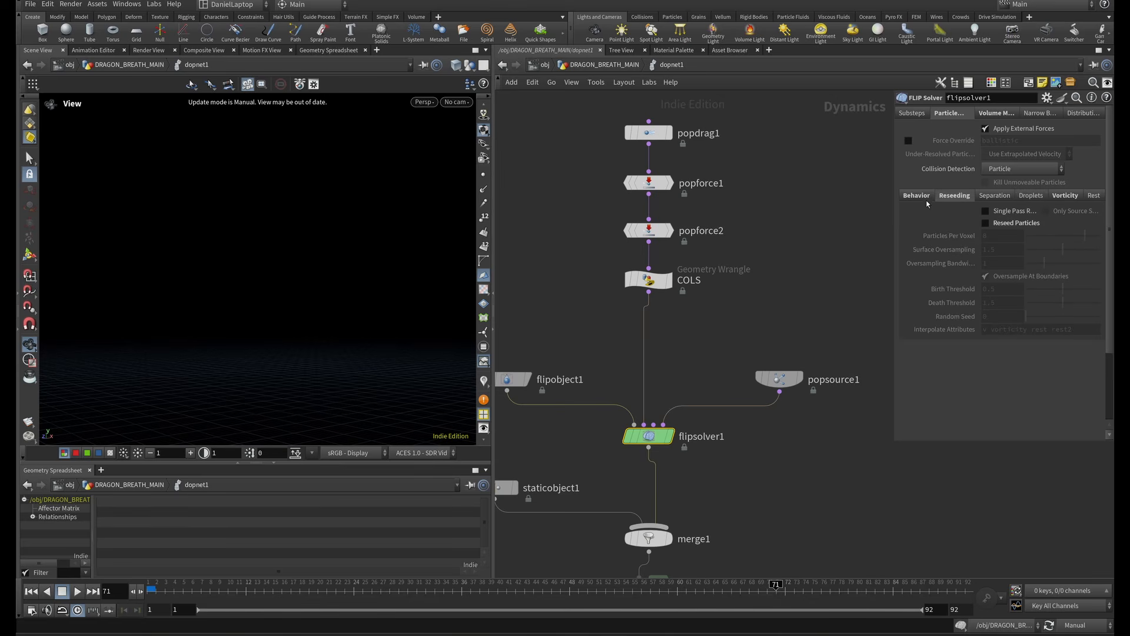
{"action": "left_click", "coordinate": [918, 198]}
{"action": "left_click_drag", "start_coordinate": [894, 216], "coordinate": [783, 218]}
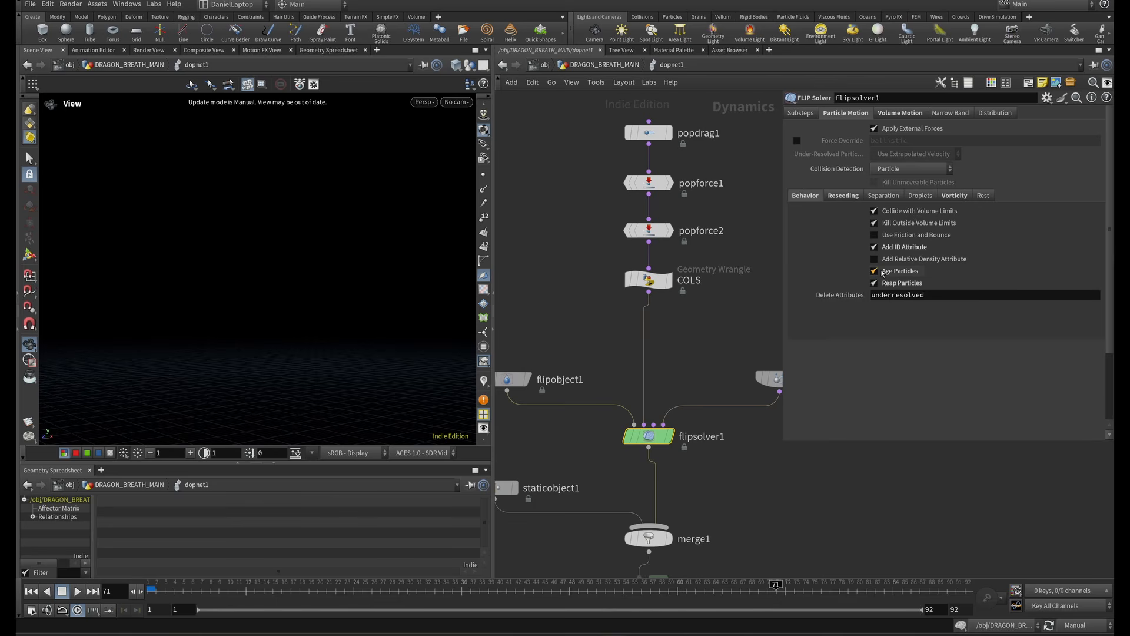
{"action": "left_click", "coordinate": [954, 195]}
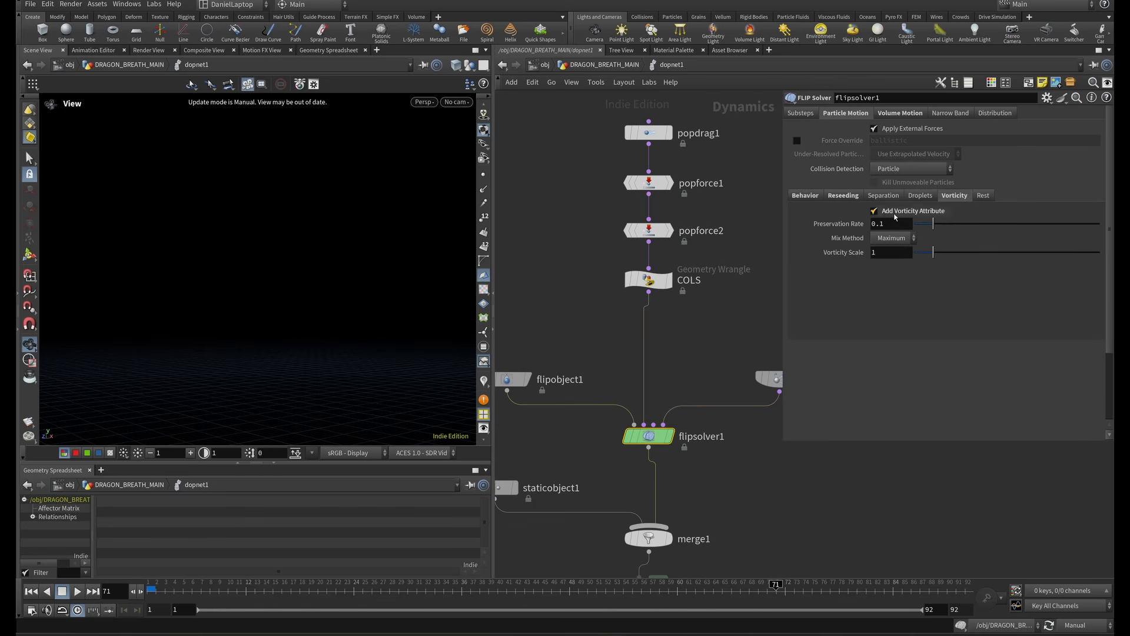
{"action": "left_click_drag", "start_coordinate": [794, 268], "coordinate": [880, 269]}
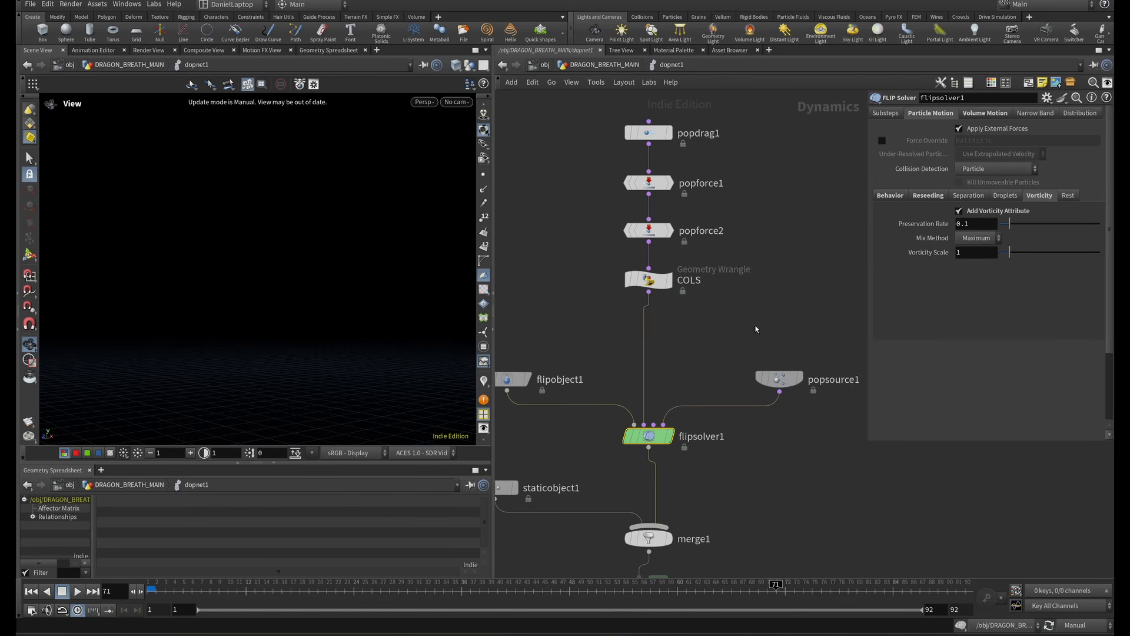
Check the staticobject1 node, return to the DRAGON_BREATH_MAIN network and display the FluidSim file cache.
{"action": "key", "text": "h"}
{"action": "left_click_drag", "start_coordinate": [631, 358], "coordinate": [573, 453]}
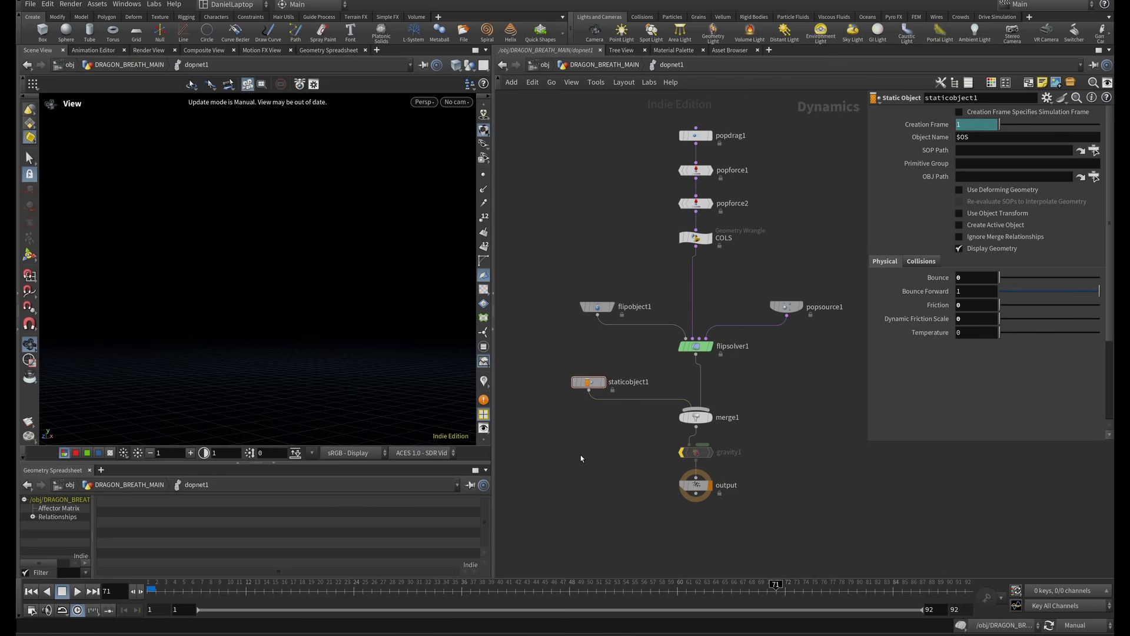
{"action": "key", "text": "u"}
{"action": "left_click", "coordinate": [618, 403]}
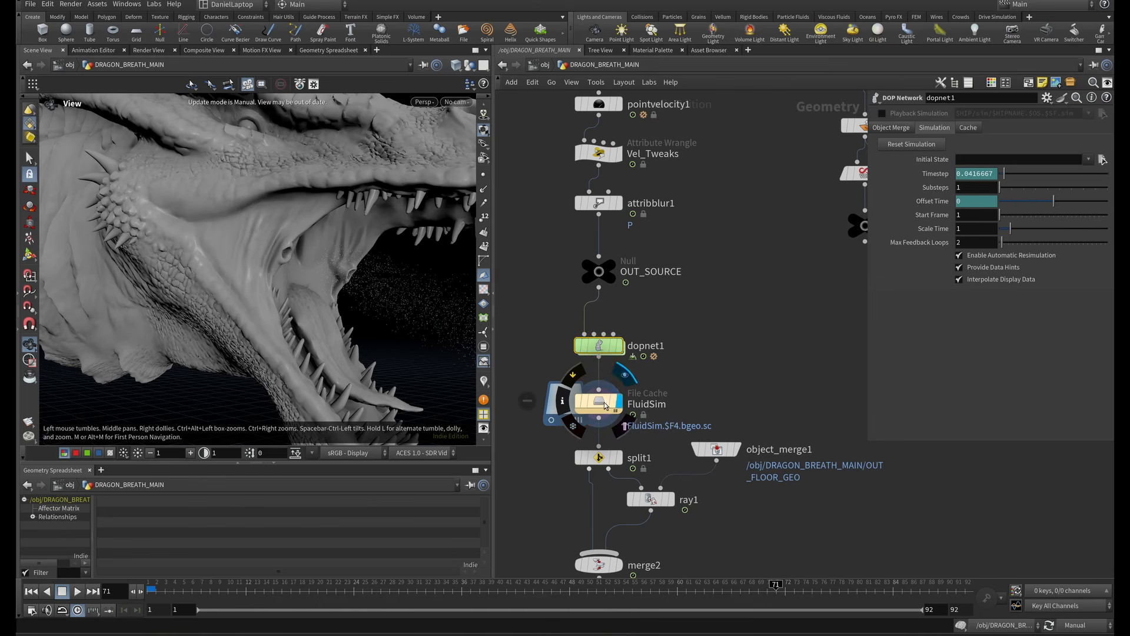
Switch the scene's update mode to Auto Update while displaying the cached FluidSim particles.
{"action": "right_click_drag", "start_coordinate": [361, 292], "coordinate": [288, 361]}
{"action": "left_click_drag", "start_coordinate": [288, 361], "coordinate": [316, 290]}
{"action": "right_click_drag", "start_coordinate": [316, 290], "coordinate": [304, 309]}
{"action": "left_click_drag", "start_coordinate": [305, 309], "coordinate": [257, 307]}
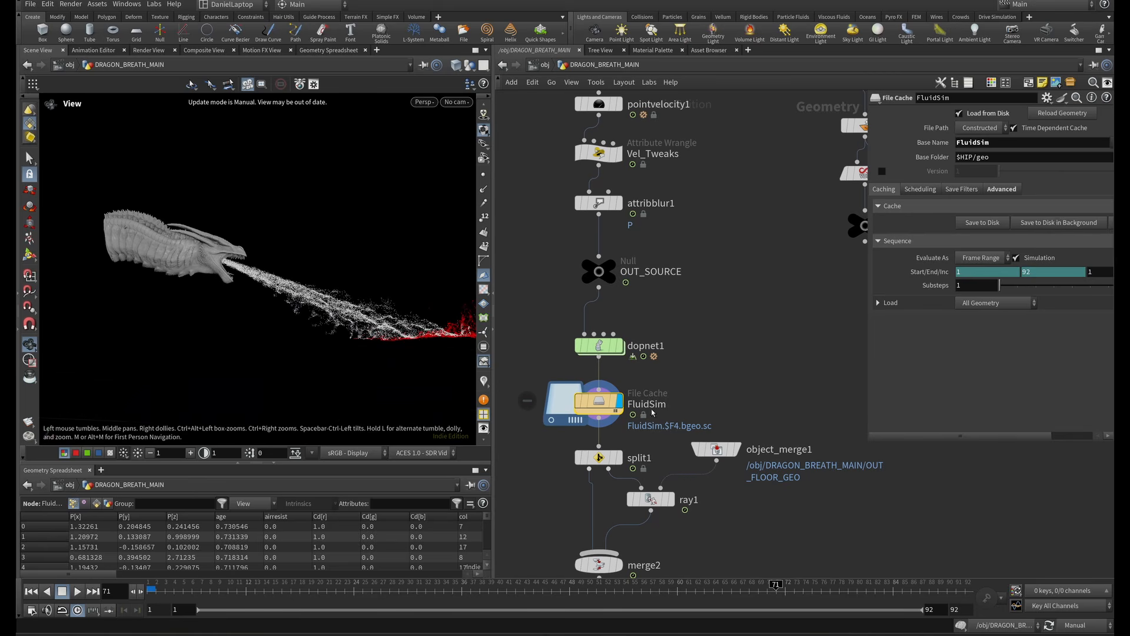
{"action": "left_click", "coordinate": [1082, 627]}
{"action": "left_click", "coordinate": [1082, 588]}
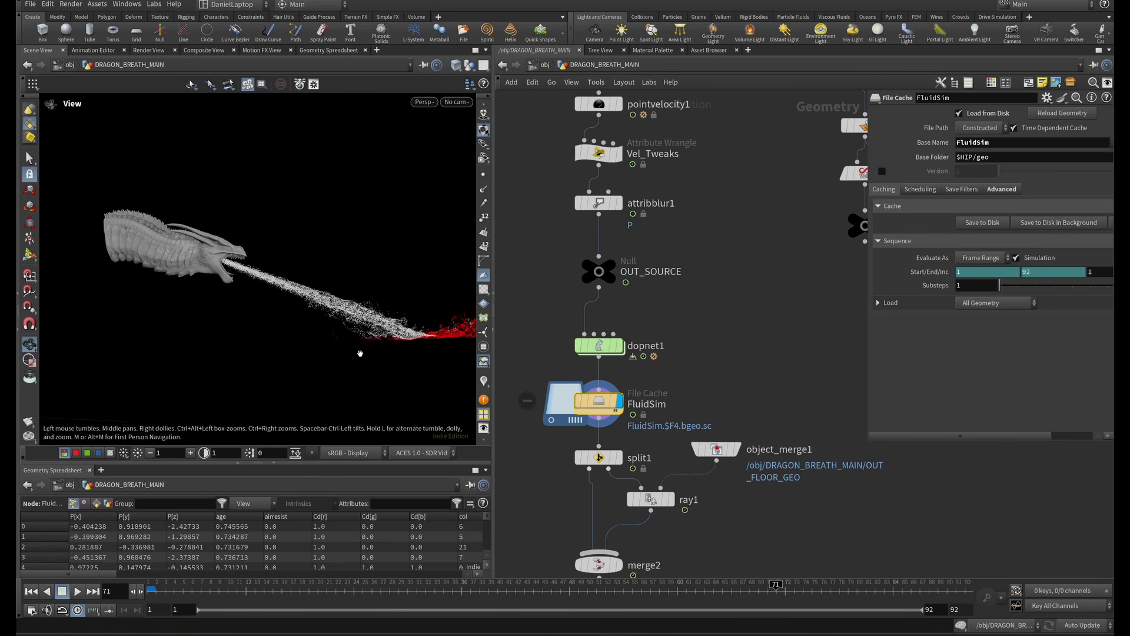
Play back the cached FluidSim particles to review the breath stream and its floor collisions.
{"action": "left_click_drag", "start_coordinate": [360, 352], "coordinate": [298, 333]}
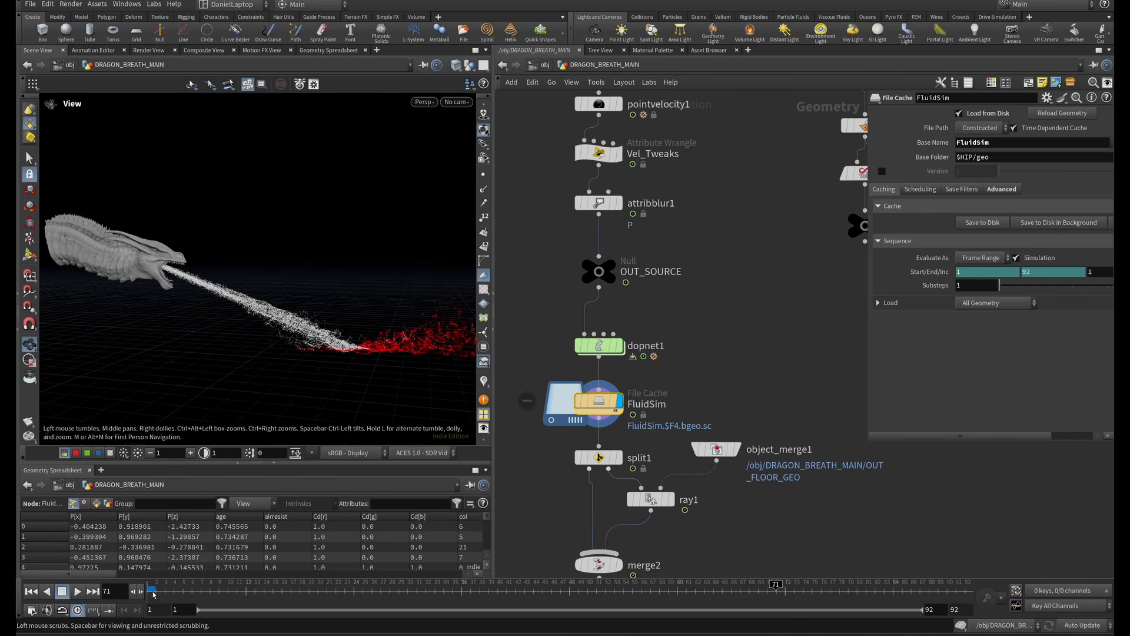
{"action": "left_click", "coordinate": [78, 591]}
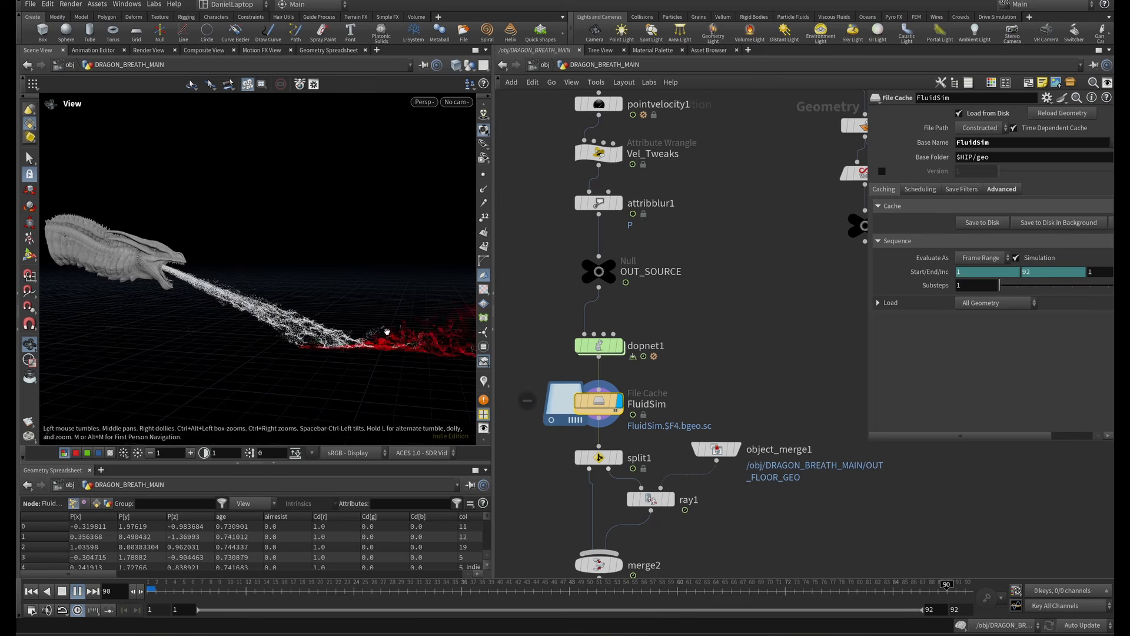
{"action": "left_click_drag", "start_coordinate": [387, 331], "coordinate": [328, 322]}
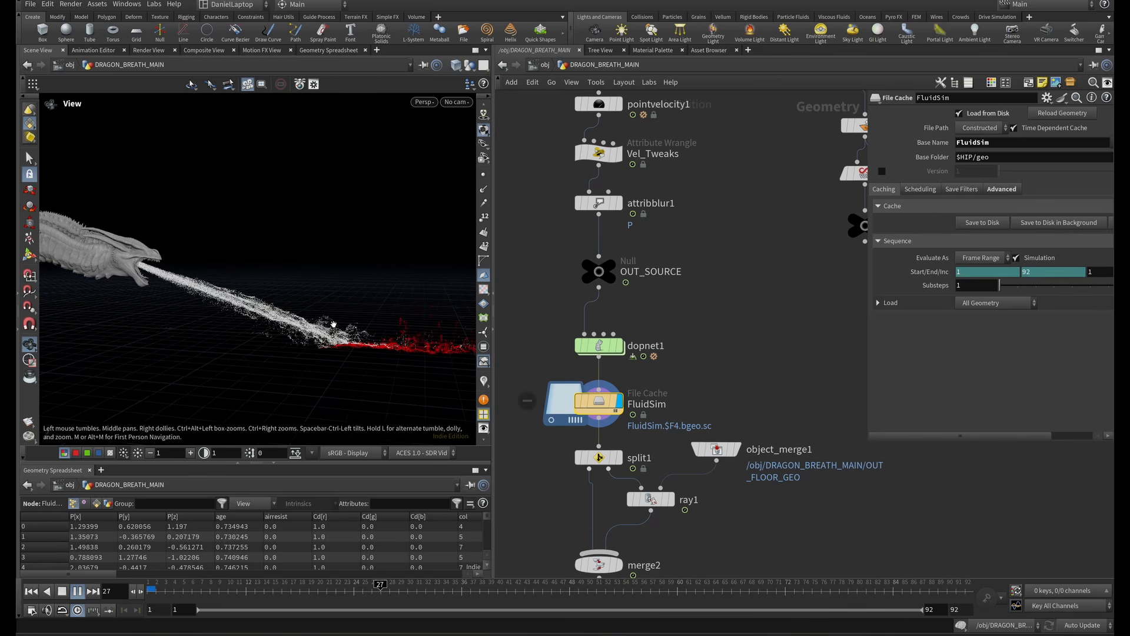
Display split1 and ray1 in turn to examine the col group split and the collided particles projected onto the floor.
{"action": "middle_click_drag", "start_coordinate": [703, 533], "coordinate": [687, 377]}
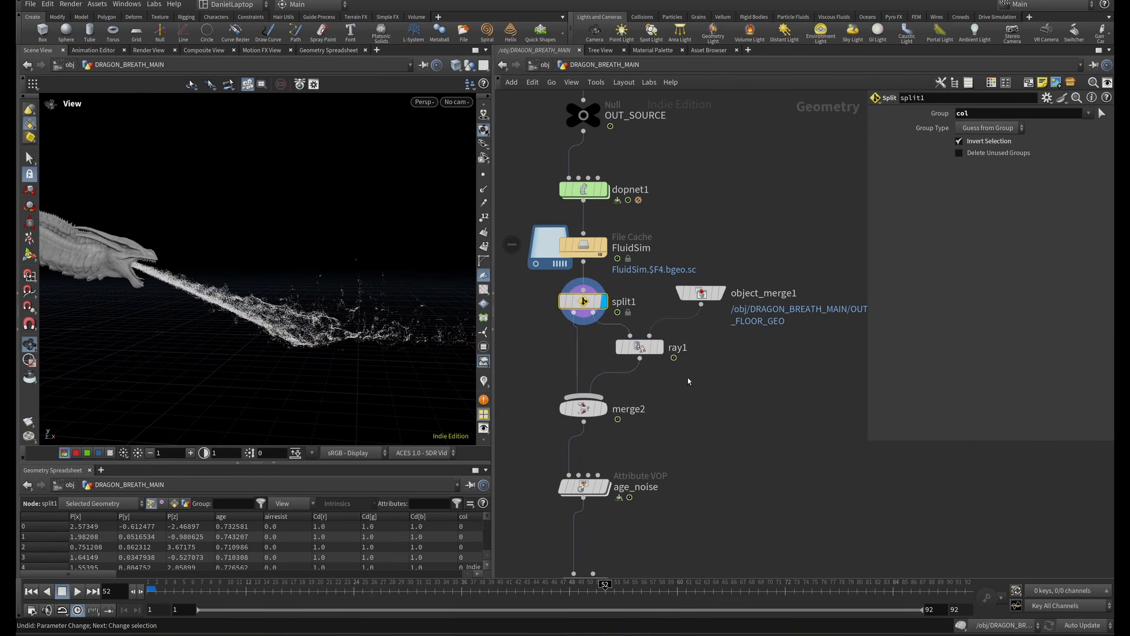
{"action": "left_click", "coordinate": [658, 345]}
{"action": "left_click", "coordinate": [640, 347]}
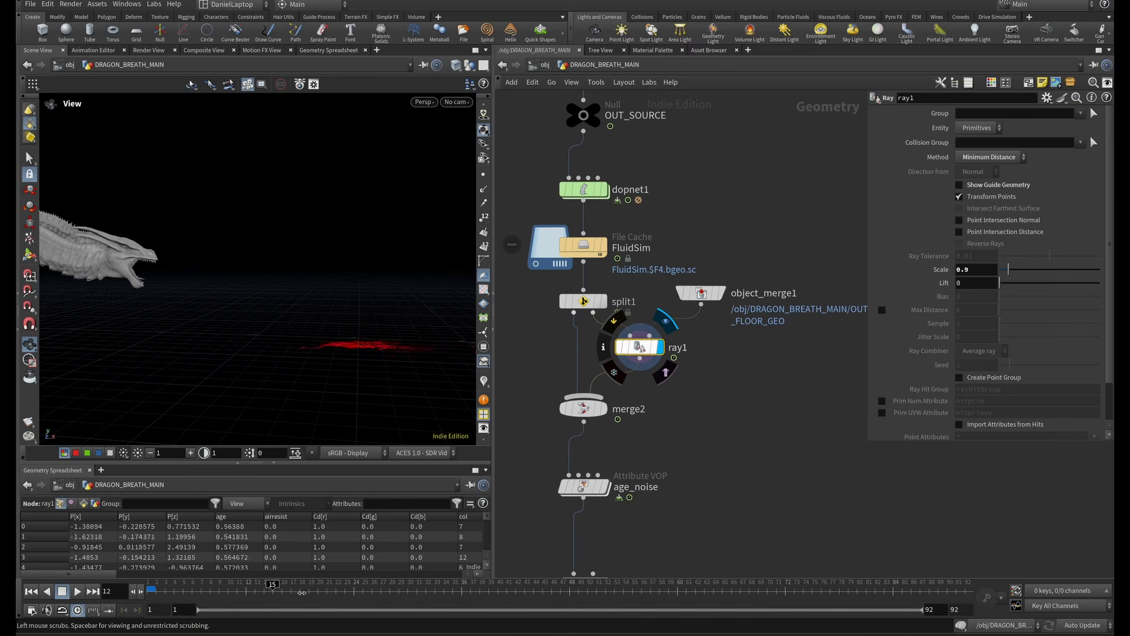
{"action": "middle_click_drag", "start_coordinate": [386, 357], "coordinate": [292, 355]}
{"action": "scroll", "coordinate": [292, 356], "scroll_direction": "down", "scroll_amount": 1}
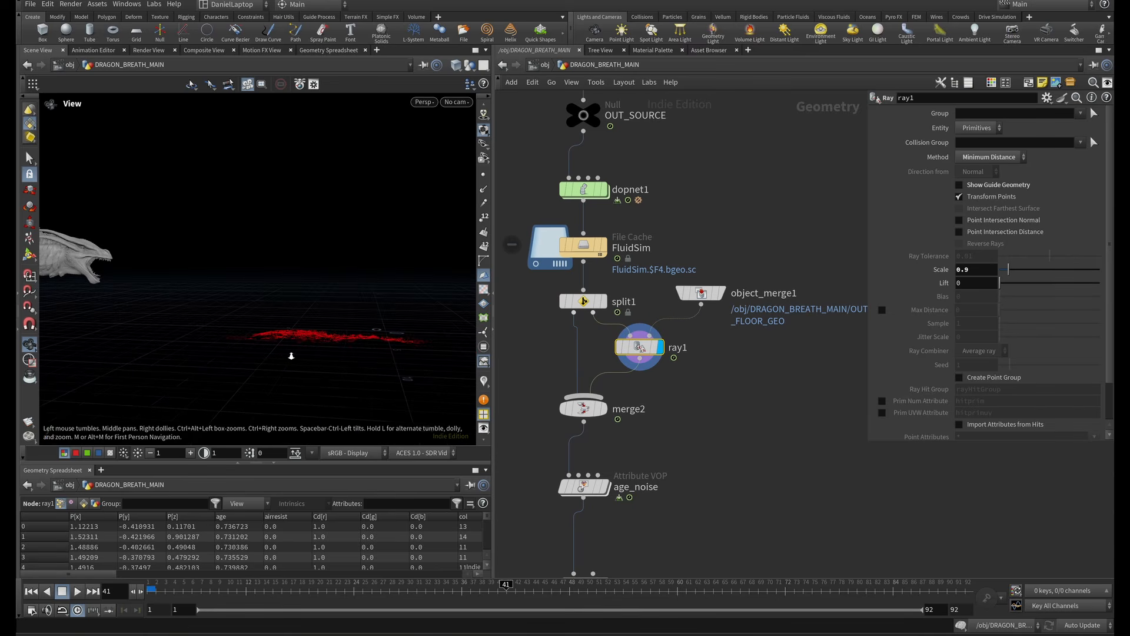
{"action": "middle_click_drag", "start_coordinate": [645, 452], "coordinate": [646, 450]}
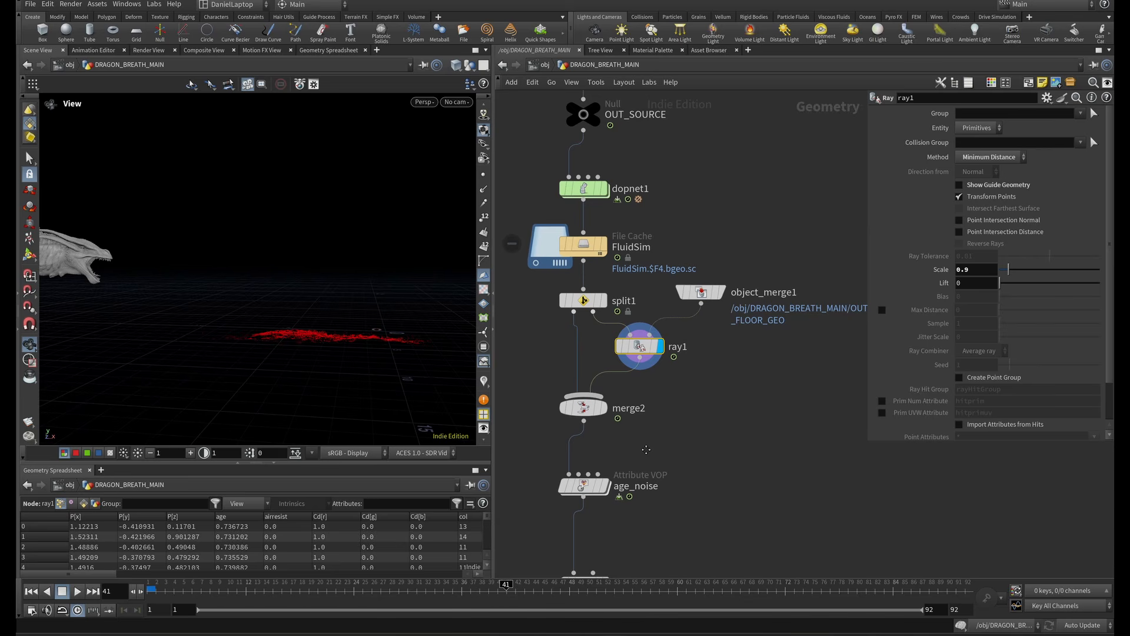
Display the recombined particles at merge2 and the smoothed result at attribblur2, and review the blur settings.
{"action": "middle_click_drag", "start_coordinate": [646, 450], "coordinate": [660, 382]}
{"action": "key", "text": "r"}
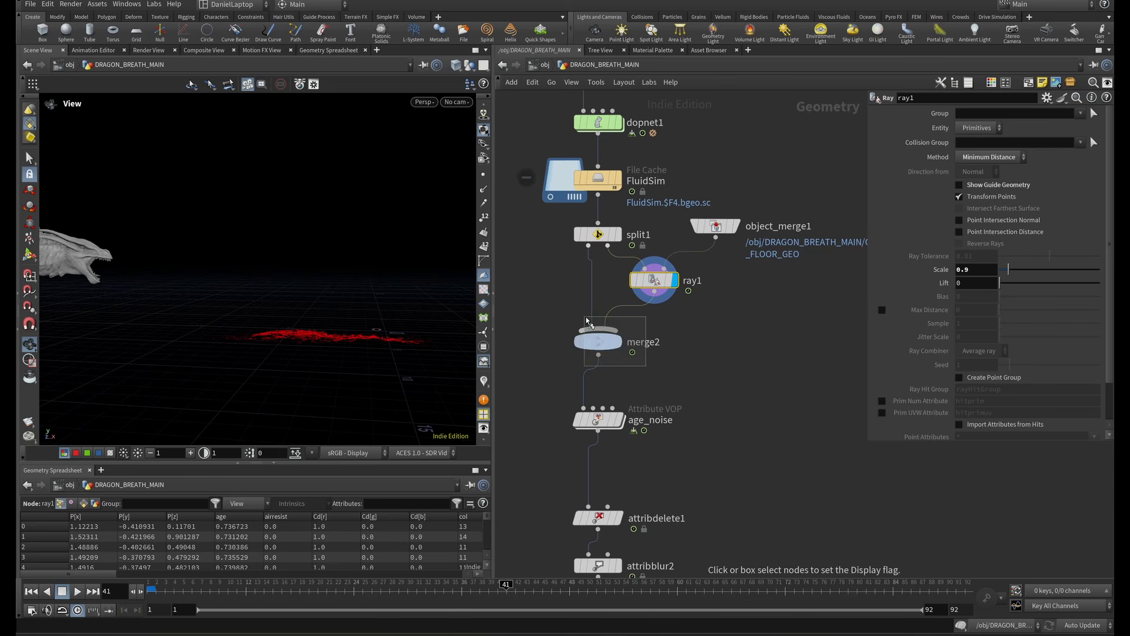
{"action": "left_click", "coordinate": [613, 338]}
{"action": "middle_click_drag", "start_coordinate": [669, 470], "coordinate": [687, 301]}
{"action": "key", "text": "r"}
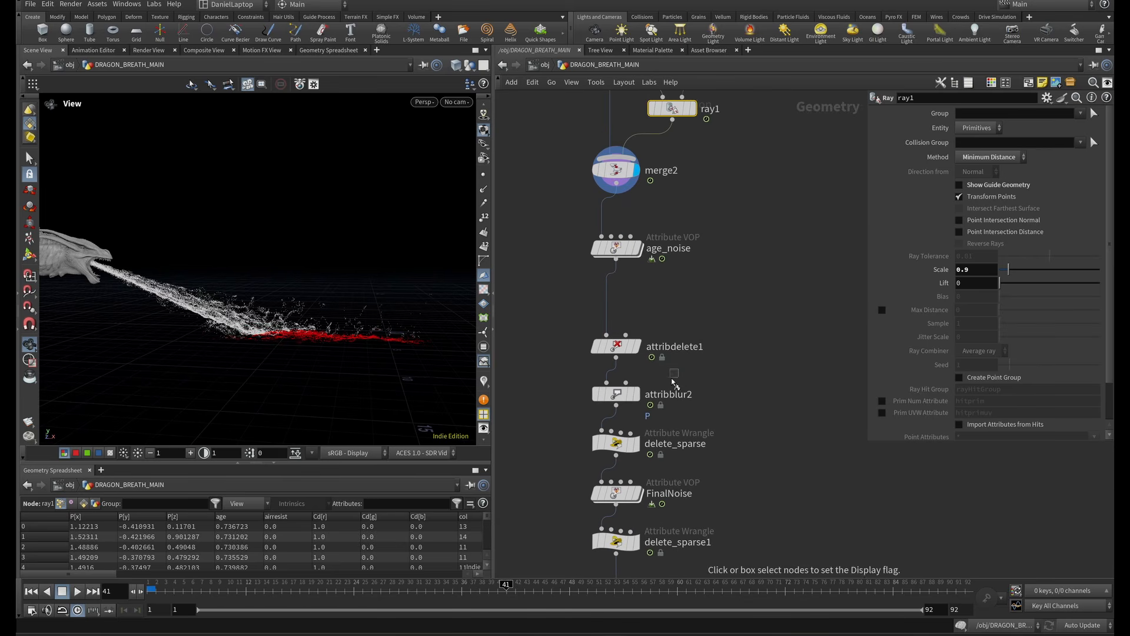
{"action": "left_click", "coordinate": [617, 394]}
{"action": "left_click", "coordinate": [628, 395]}
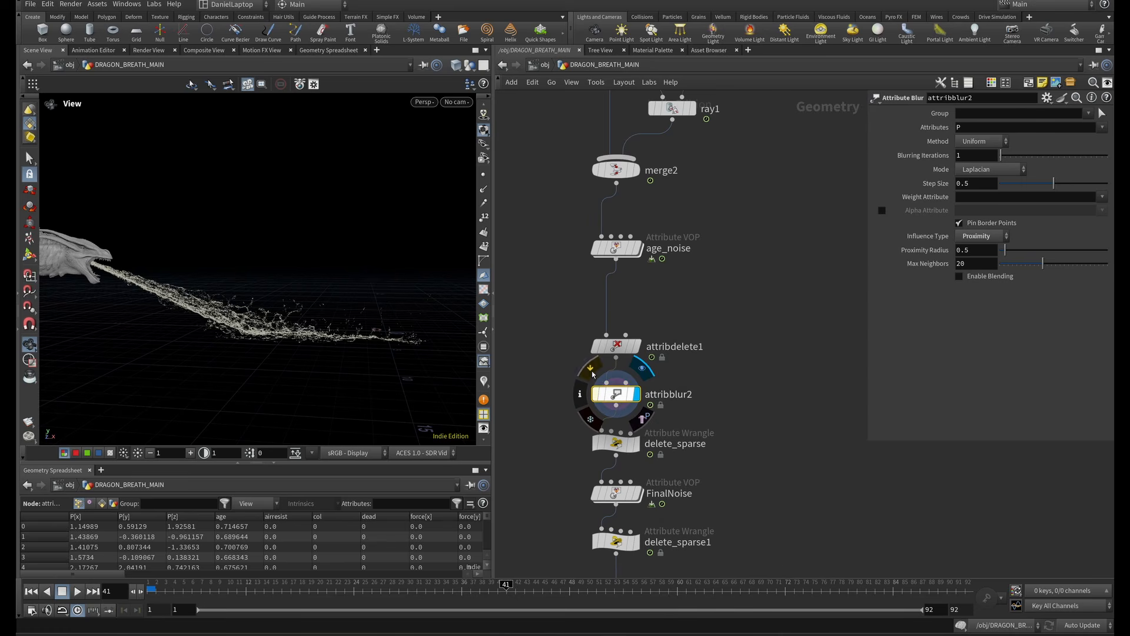
Display the delete_sparse wrangle and examine its nearest-points removal code with the Dist, Pts and Threshold parameters.
{"action": "key", "text": "r"}
{"action": "left_click", "coordinate": [616, 443]}
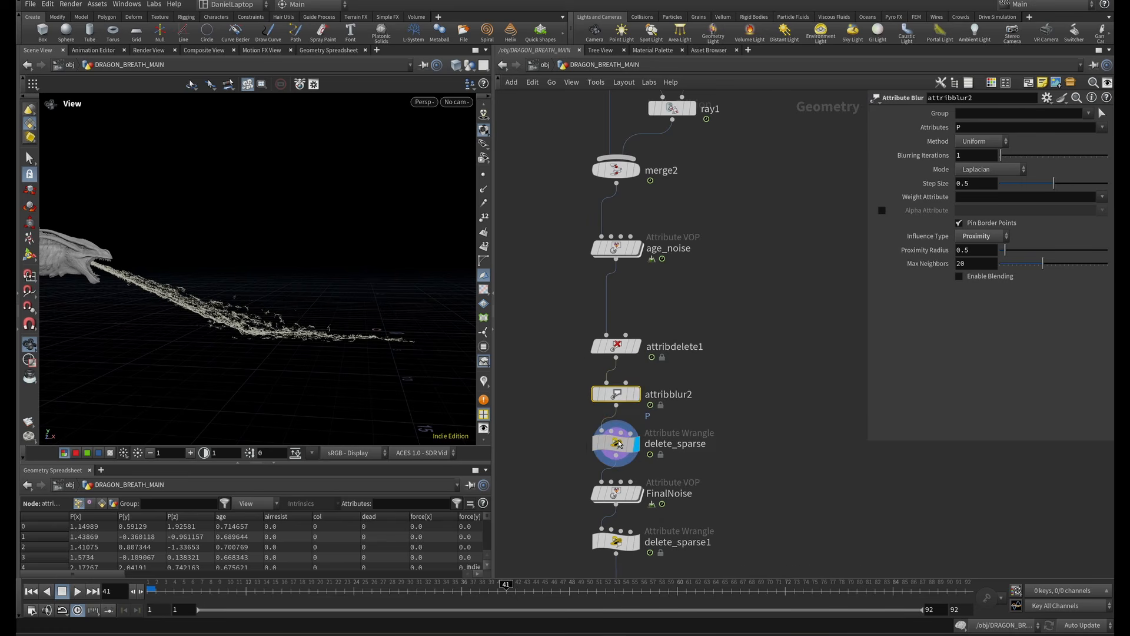
{"action": "left_click_drag", "start_coordinate": [869, 288], "coordinate": [699, 312]}
{"action": "left_click_drag", "start_coordinate": [985, 239], "coordinate": [721, 231]}
{"action": "left_click", "coordinate": [963, 247]}
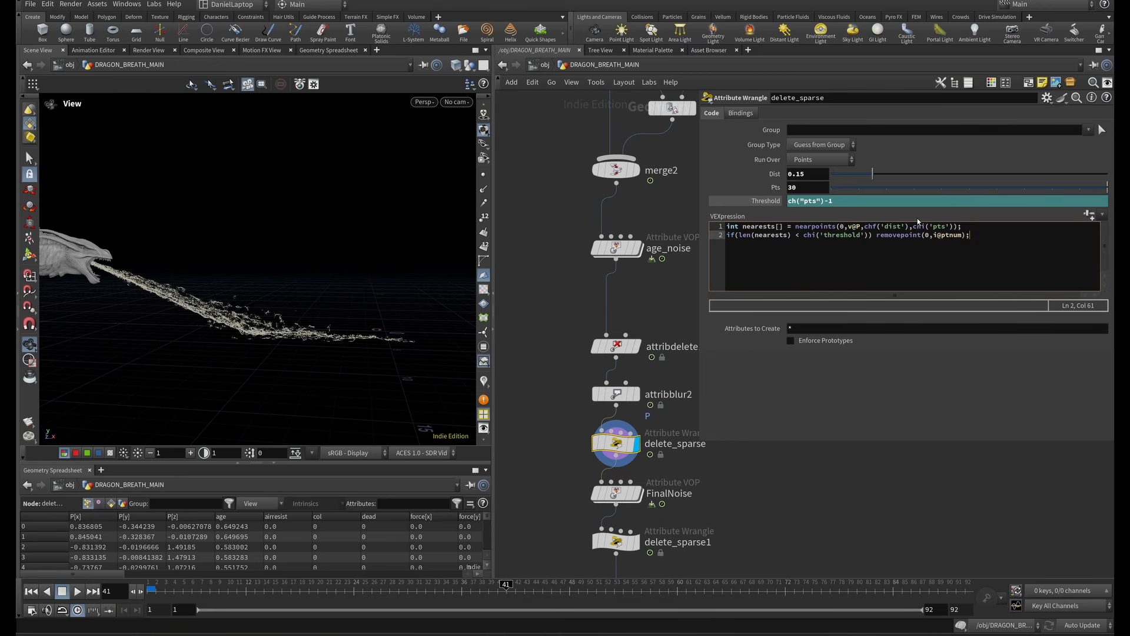
{"action": "left_click", "coordinate": [803, 187]}
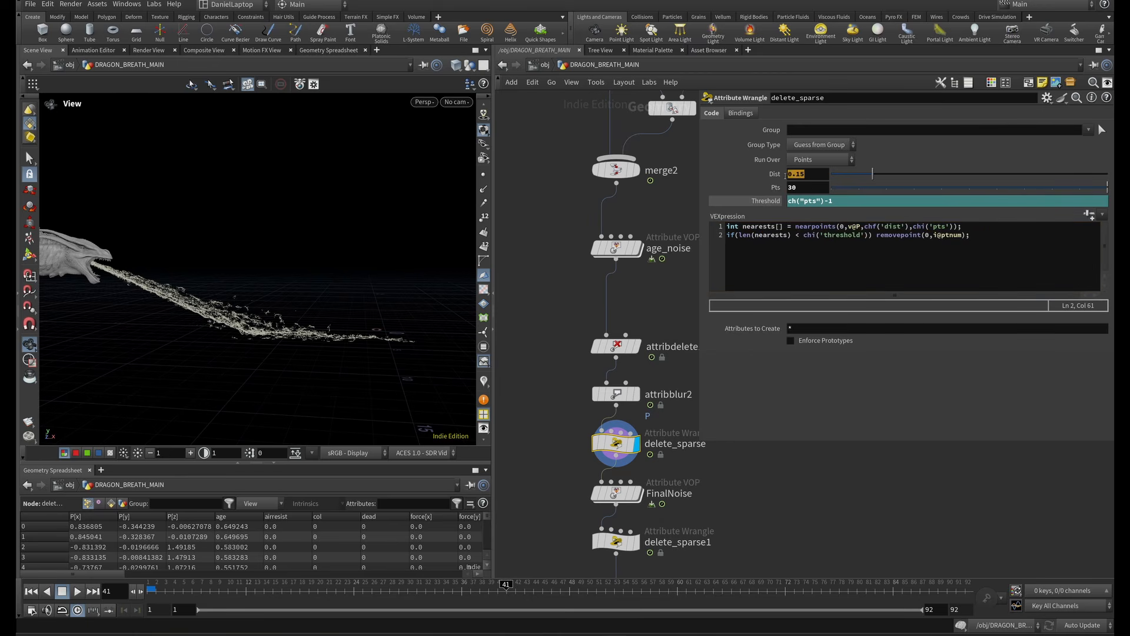
{"action": "left_click_drag", "start_coordinate": [700, 191], "coordinate": [817, 191]}
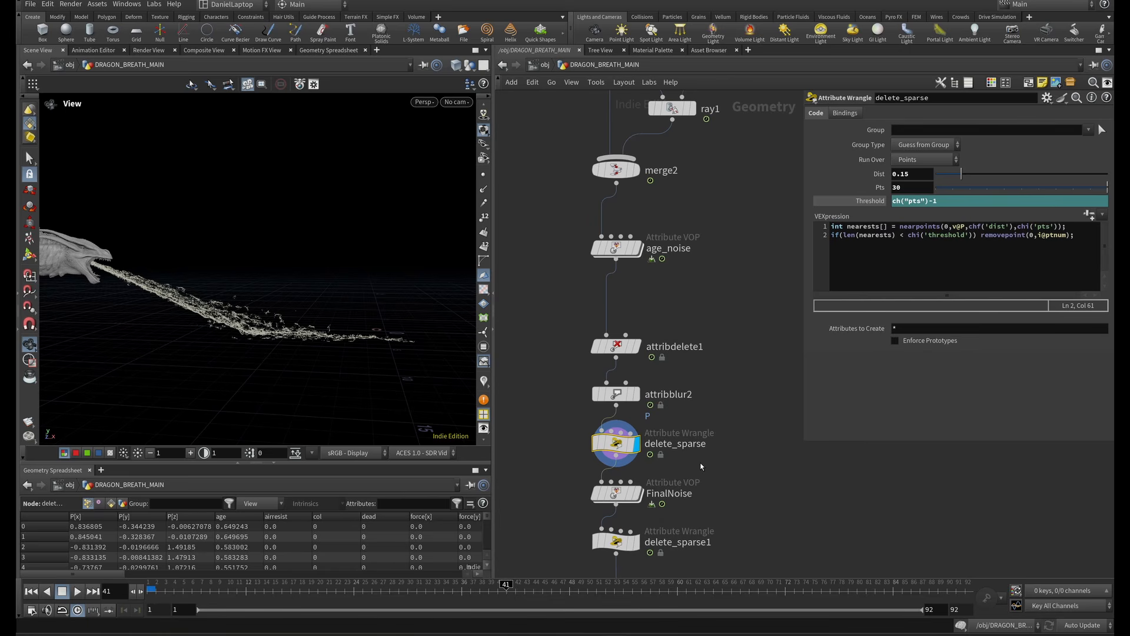
Display the FinalNoise VOP and toggle its bypass to compare the particles with and without the noise.
{"action": "middle_click_drag", "start_coordinate": [701, 467], "coordinate": [722, 334]}
{"action": "left_click", "coordinate": [638, 363]}
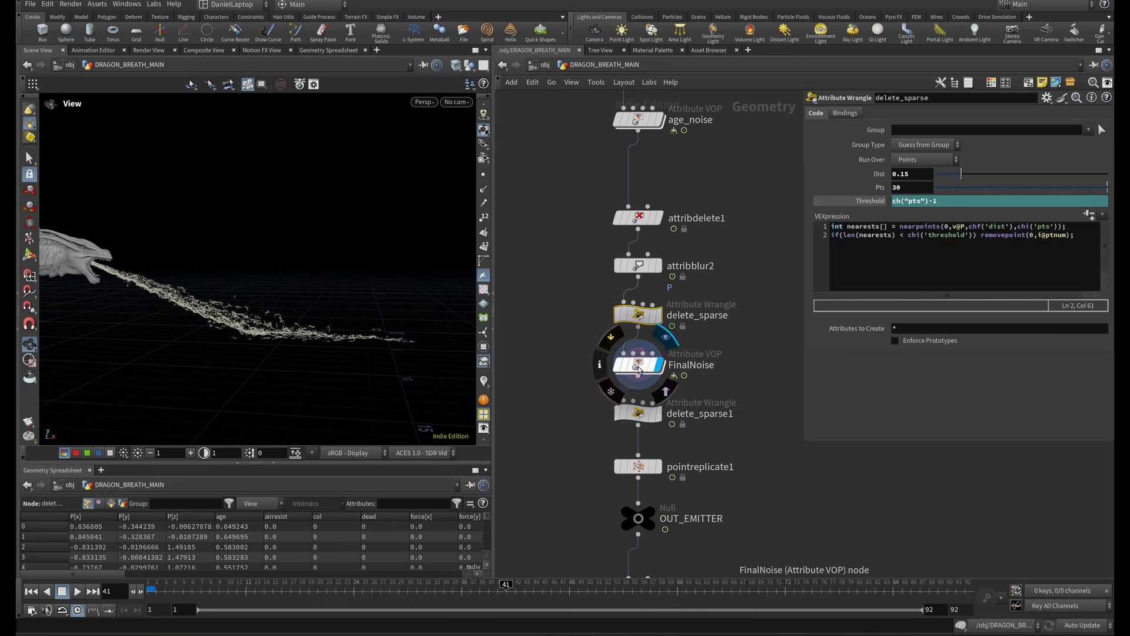
{"action": "left_click_drag", "start_coordinate": [146, 285], "coordinate": [450, 372]}
{"action": "mouse_move", "coordinate": [654, 376]}
{"action": "left_click", "coordinate": [613, 339]}
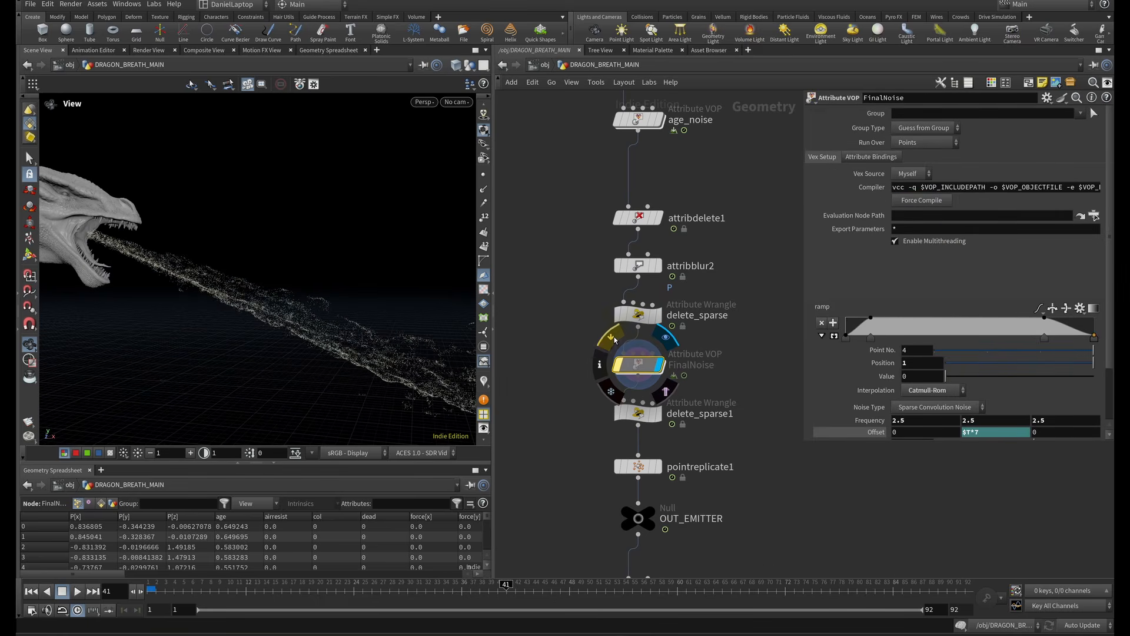
{"action": "left_click", "coordinate": [614, 340]}
Scrub to frame 54 and compare the particles again with FinalNoise bypassed and enabled.
{"action": "left_click_drag", "start_coordinate": [547, 589], "coordinate": [623, 592]}
{"action": "mouse_move", "coordinate": [642, 368]}
{"action": "left_click", "coordinate": [611, 341]}
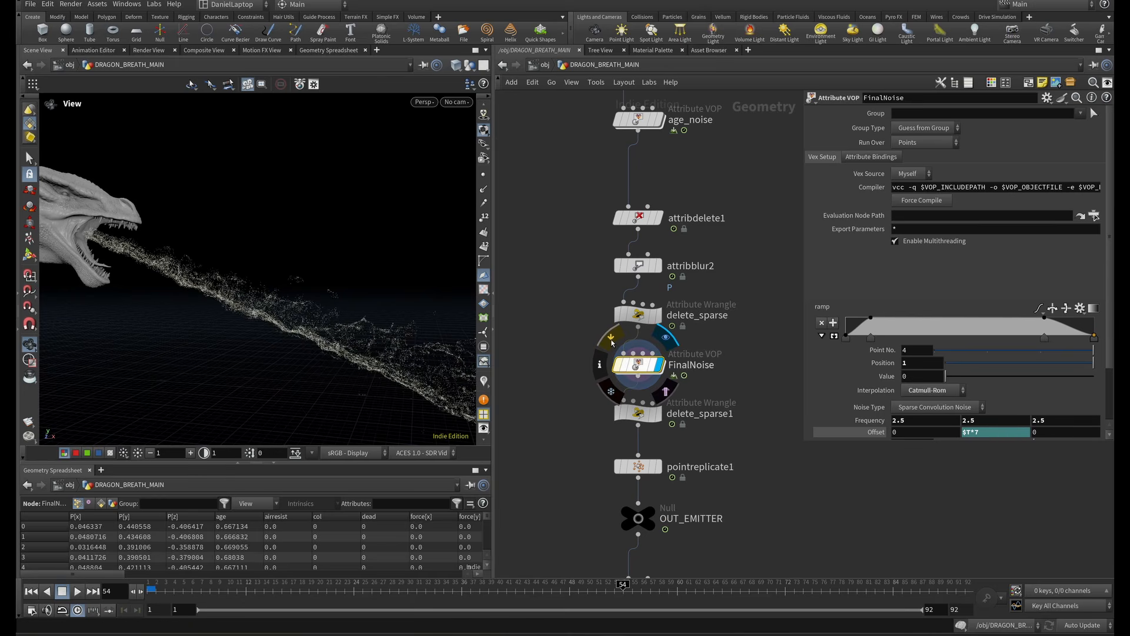
{"action": "left_click", "coordinate": [611, 342]}
Display the delete_sparse1 wrangle and toggle its bypass to compare the particles with and without the cleanup.
{"action": "middle_click_drag", "start_coordinate": [611, 342], "coordinate": [593, 270]}
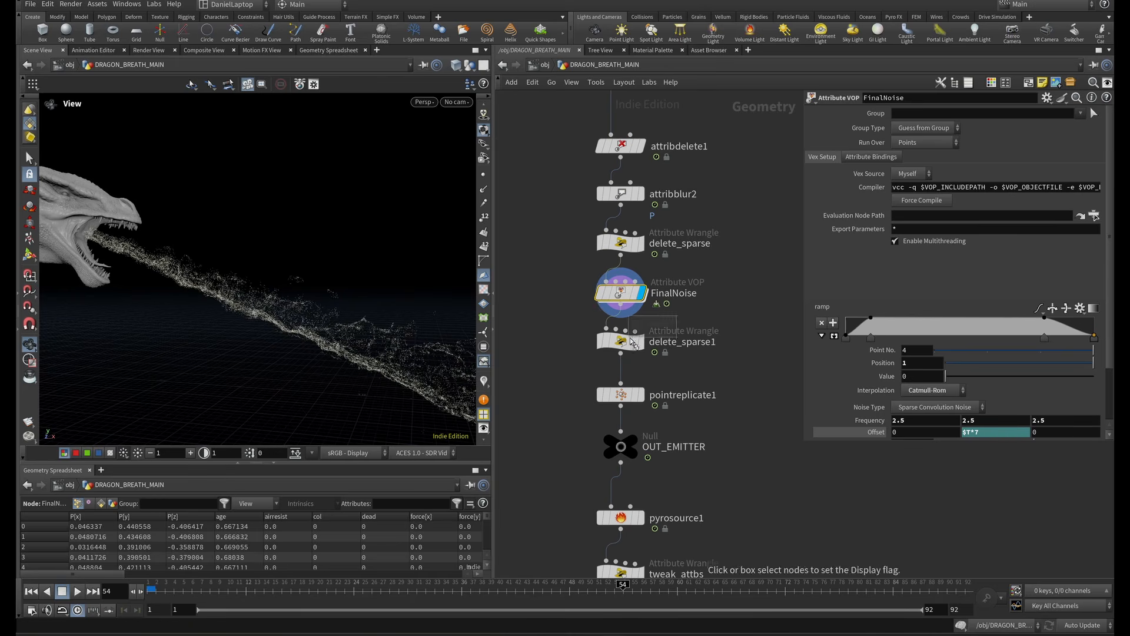
{"action": "left_click_drag", "start_coordinate": [393, 297], "coordinate": [338, 300]}
{"action": "mouse_move", "coordinate": [609, 340]}
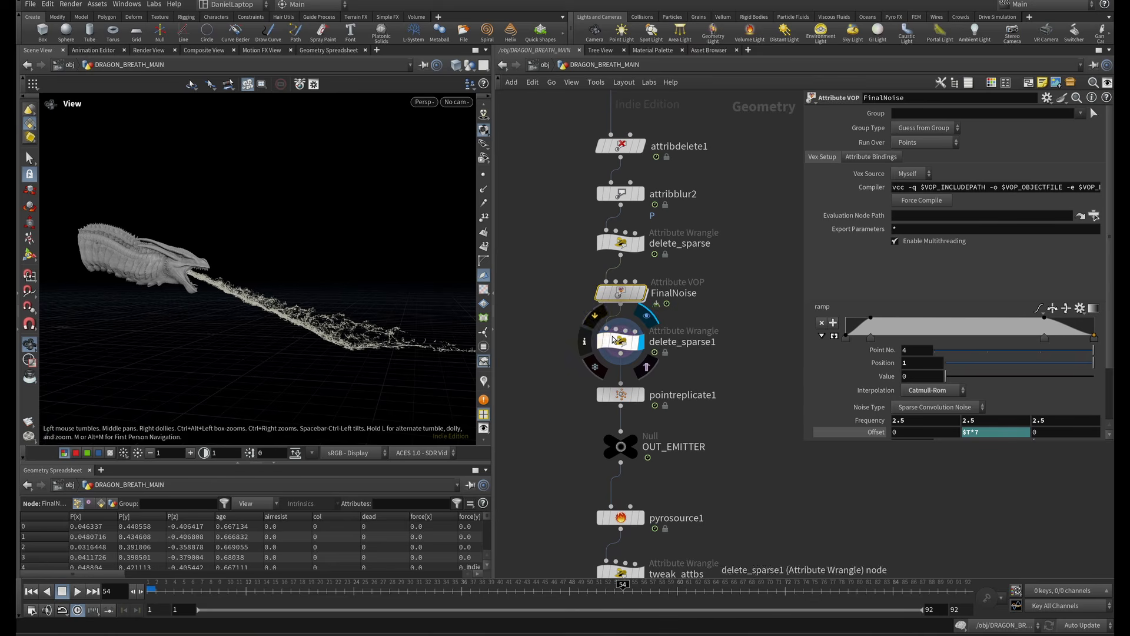
{"action": "left_click", "coordinate": [593, 323]}
{"action": "left_click", "coordinate": [593, 322]}
{"action": "left_click", "coordinate": [594, 323]}
Display pointreplicate1, review its Quantity settings and scrub the timeline to check the replicated points.
{"action": "key", "text": "r"}
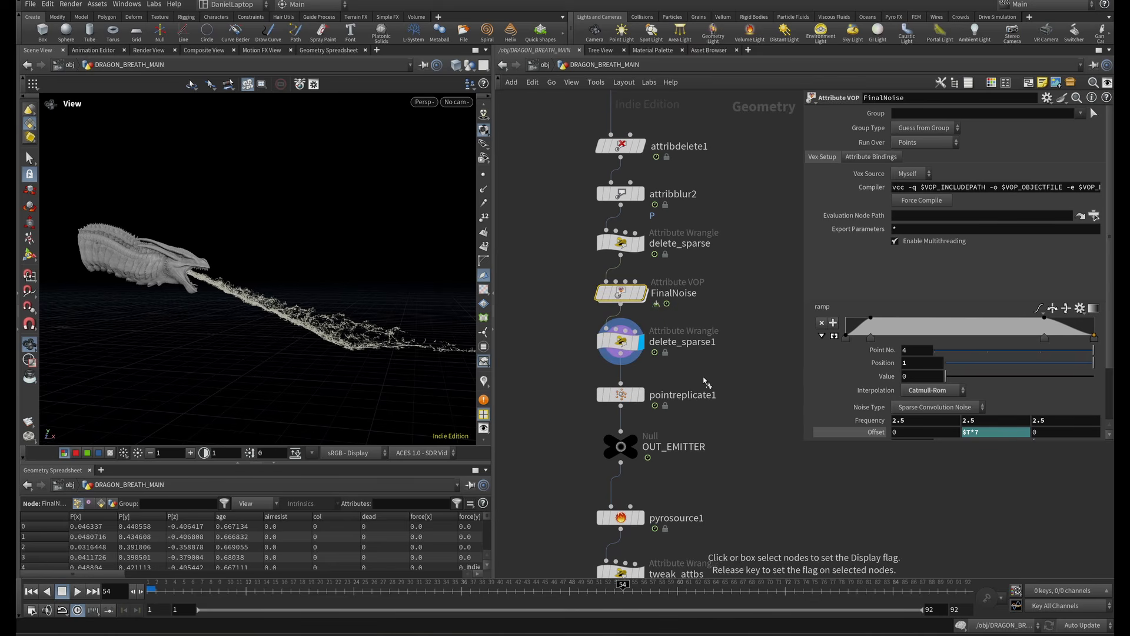
{"action": "left_click", "coordinate": [601, 400]}
{"action": "left_click", "coordinate": [618, 396]}
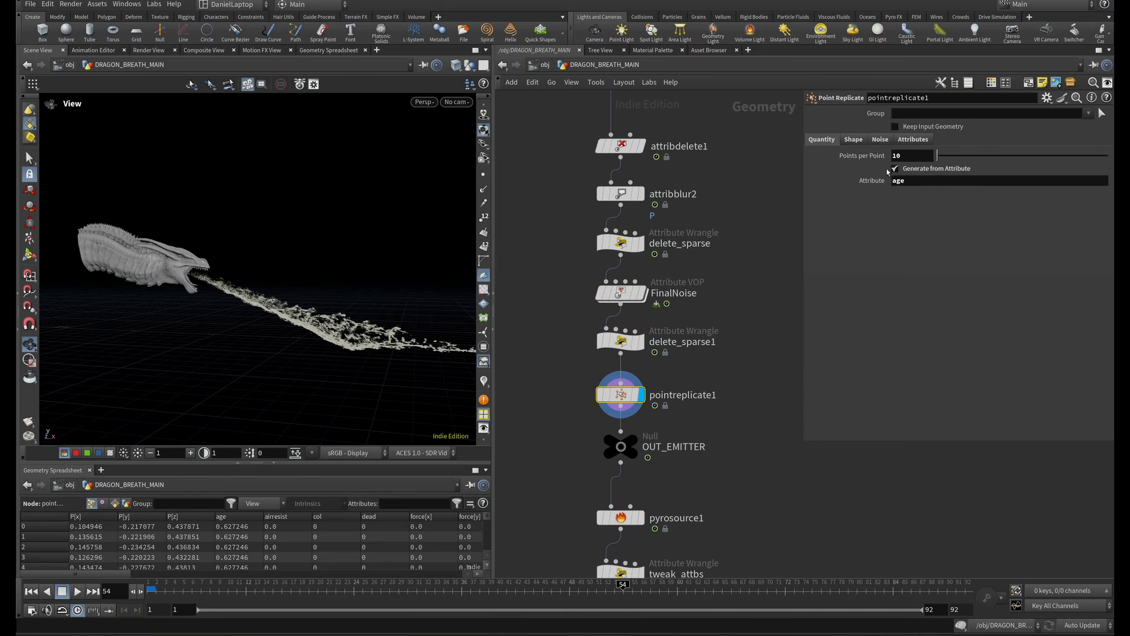
{"action": "left_click_drag", "start_coordinate": [345, 282], "coordinate": [296, 302]}
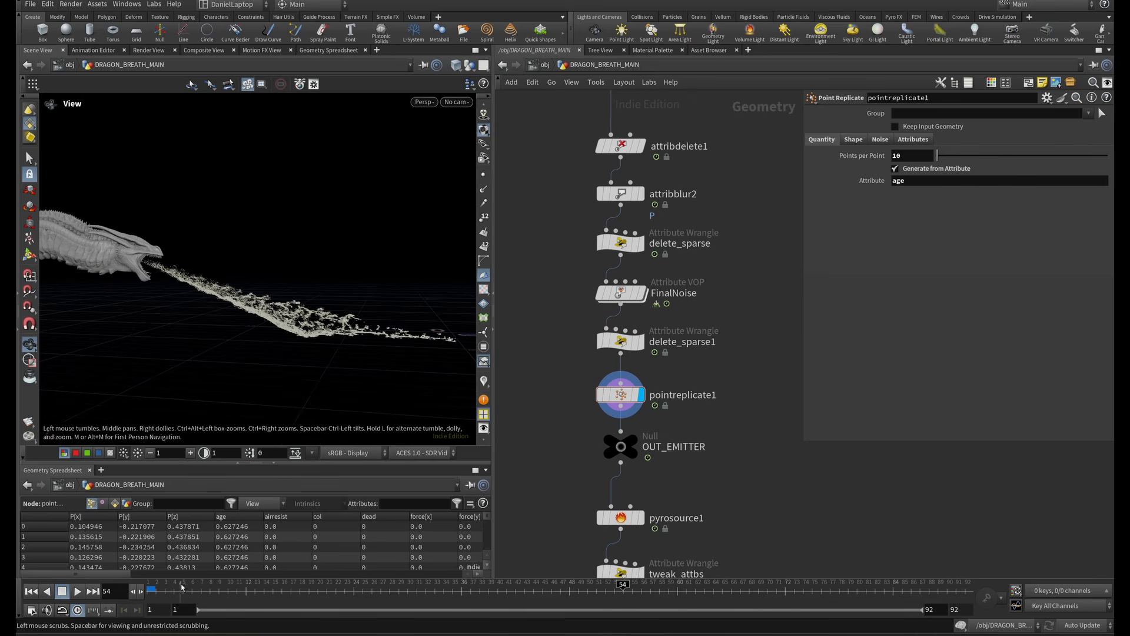
{"action": "left_click_drag", "start_coordinate": [184, 592], "coordinate": [506, 610]}
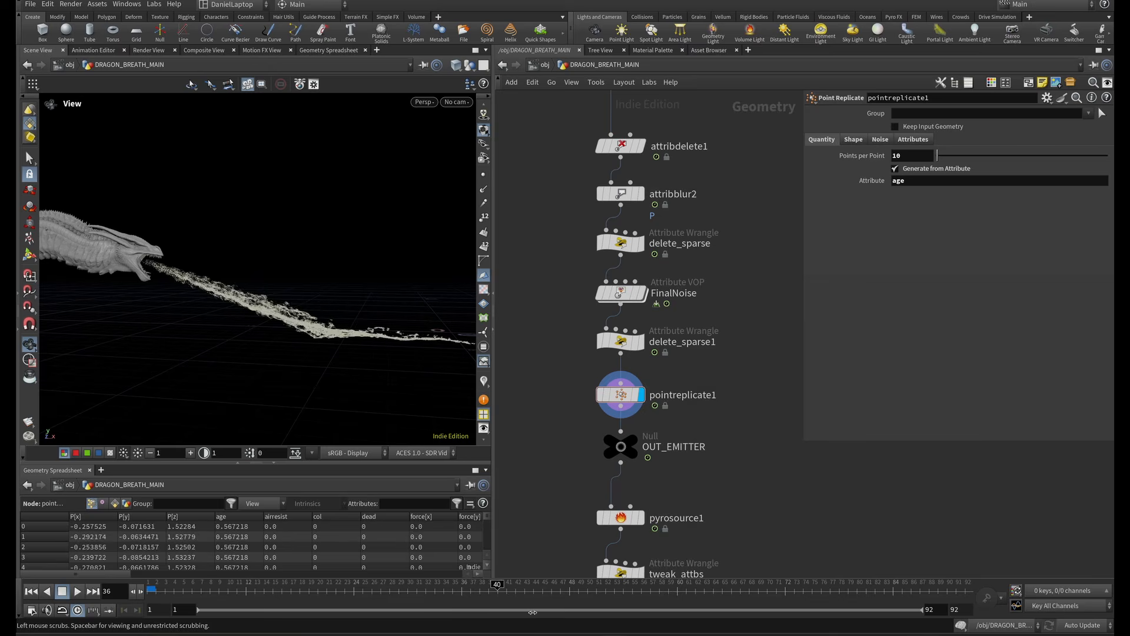
Inspect the Burn and Temperature attributes of pyrosource1 and display their rasterized volume at volumerasterizeattributes1.
{"action": "left_click", "coordinate": [614, 318]}
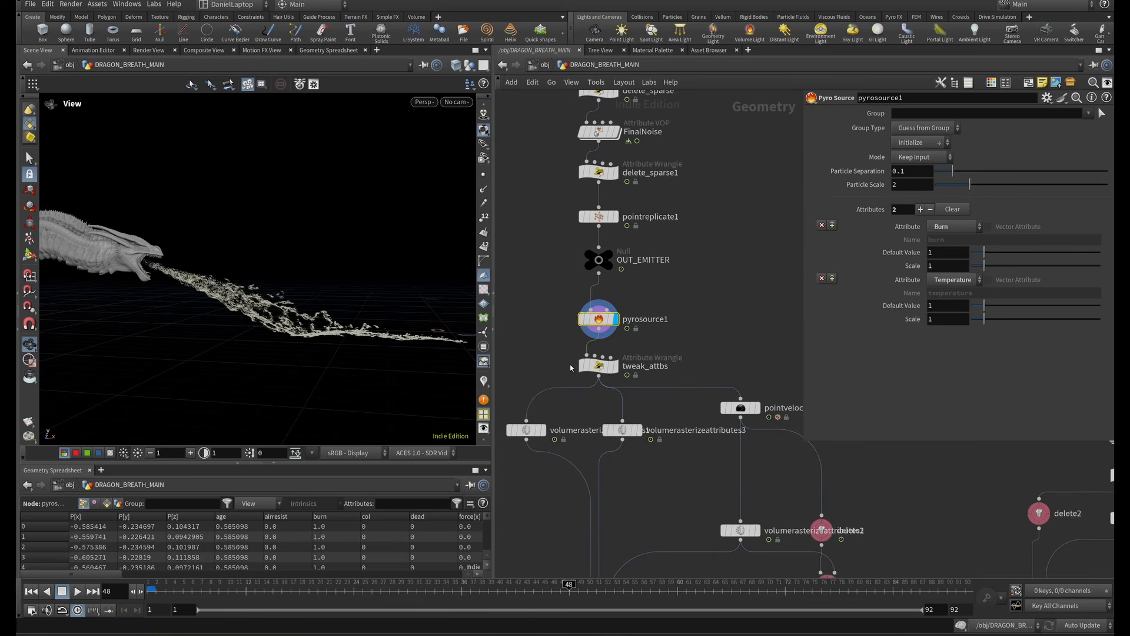
{"action": "middle_click_drag", "start_coordinate": [570, 368], "coordinate": [615, 265]}
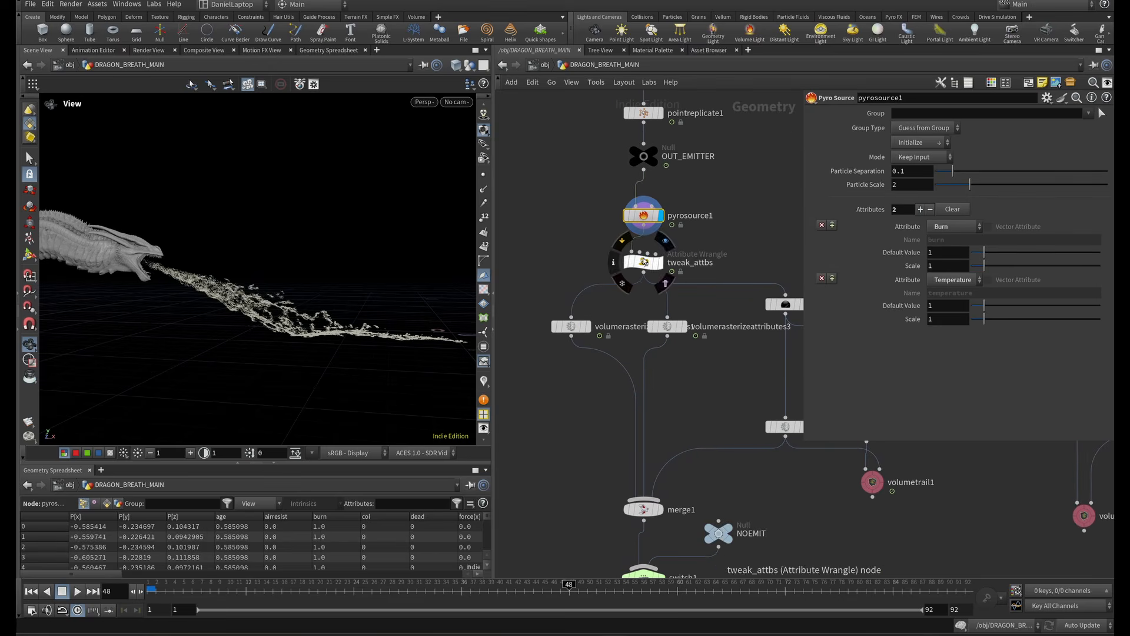
{"action": "key", "text": "r"}
{"action": "left_click_drag", "start_coordinate": [610, 294], "coordinate": [586, 337]}
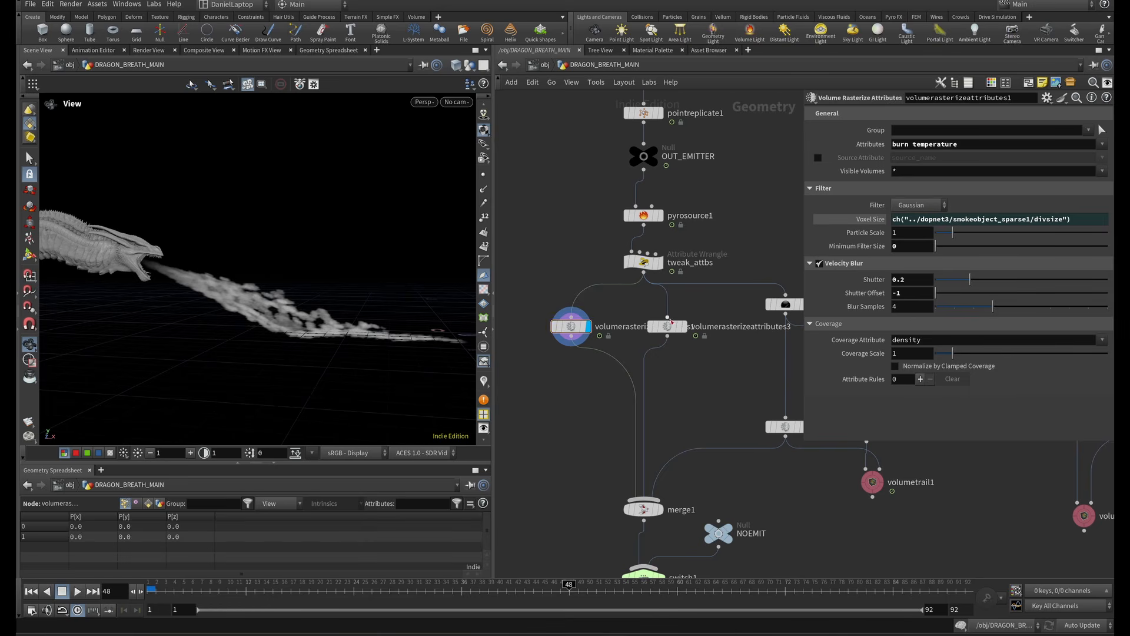
Display the divergence volume of volumerasterizeattributes3 and the velocity volume of volumerasterizeattributes2.
{"action": "key", "text": "r"}
{"action": "left_click", "coordinate": [683, 324]}
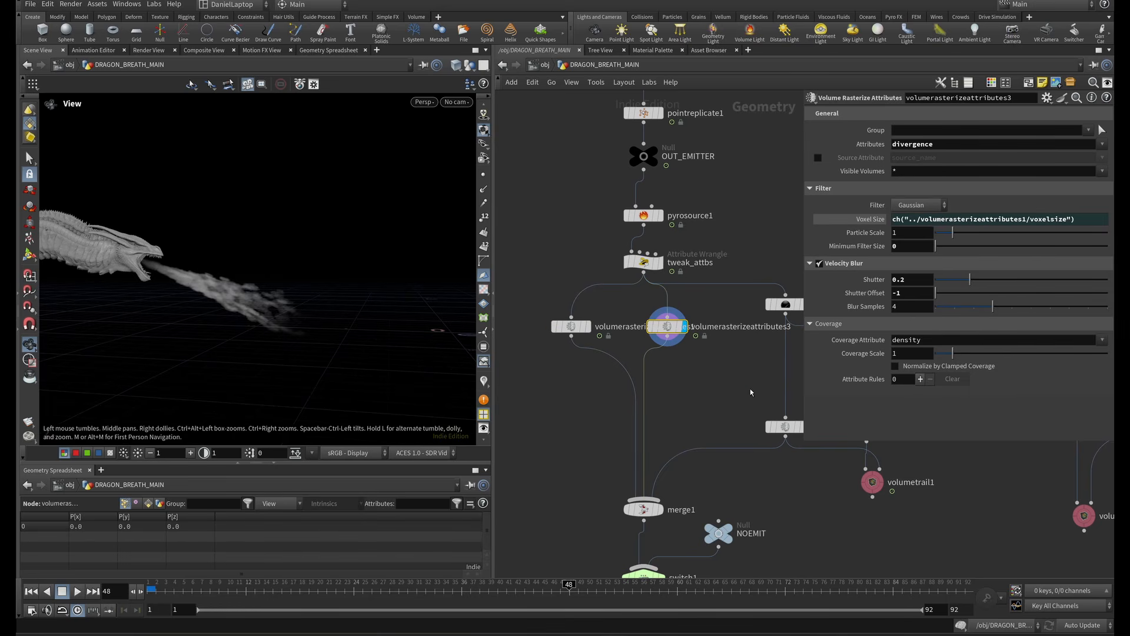
{"action": "middle_click_drag", "start_coordinate": [755, 386], "coordinate": [664, 352]}
{"action": "key", "text": "r"}
{"action": "left_click_drag", "start_coordinate": [710, 380], "coordinate": [672, 416]}
Display the velocity trails of volumetrail1 and open the settings of volumerasterizeattributes2.
{"action": "middle_click_drag", "start_coordinate": [775, 393], "coordinate": [657, 327]}
{"action": "key", "text": "r"}
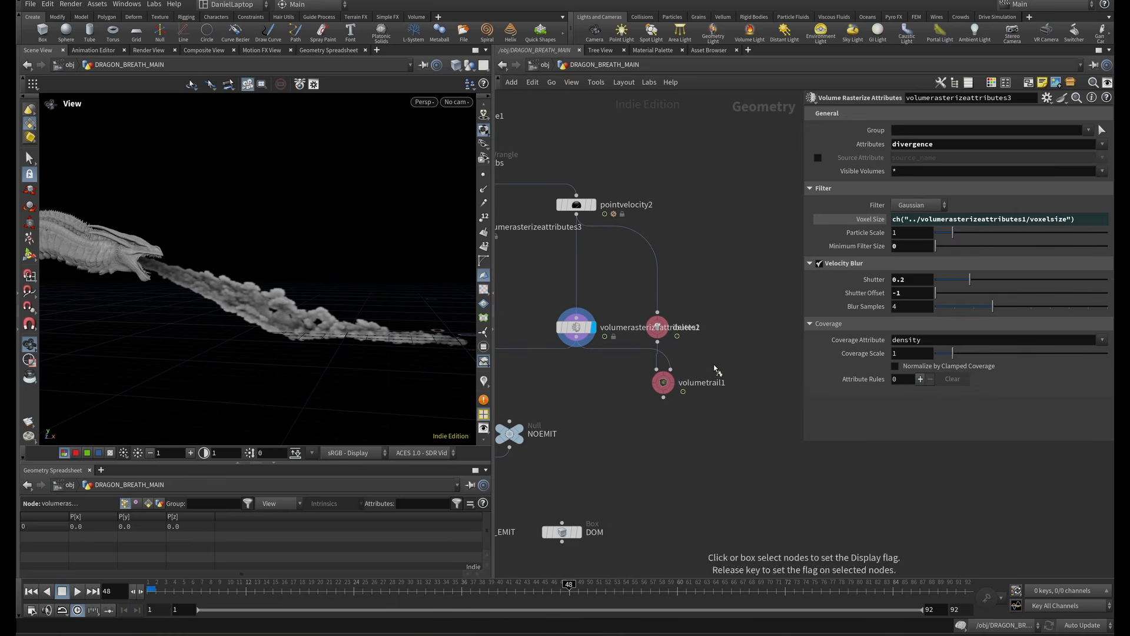
{"action": "left_click", "coordinate": [663, 383]}
{"action": "left_click", "coordinate": [595, 327]}
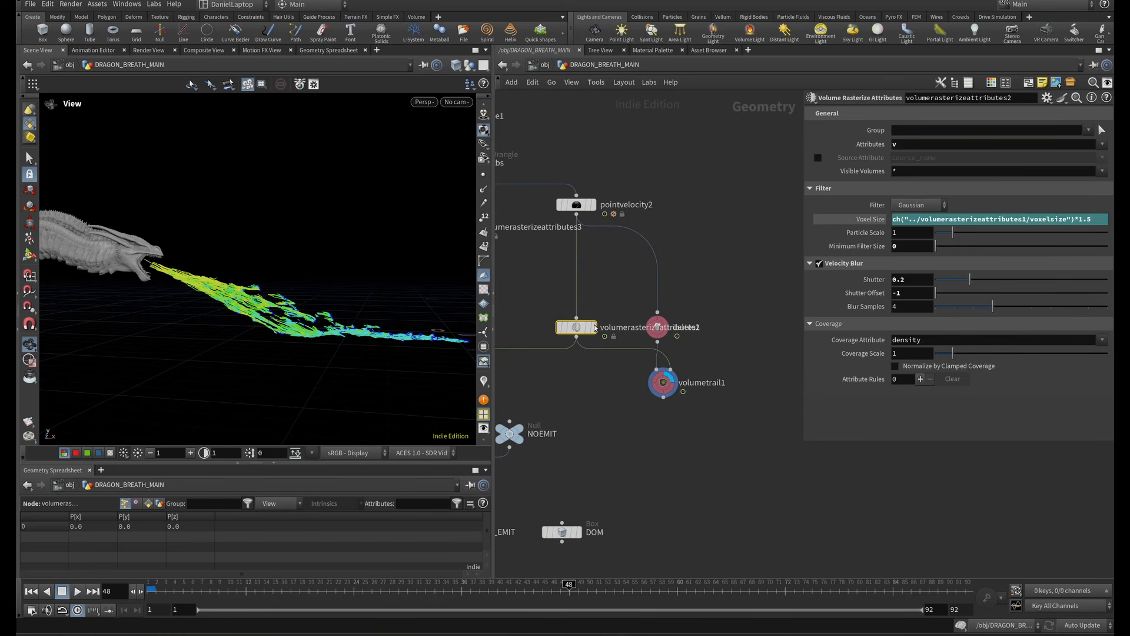
Review the curl noise settings of pointvelocity2 and toggle Add Curl Noise off and on to compare the velocity trails.
{"action": "left_click", "coordinate": [585, 203]}
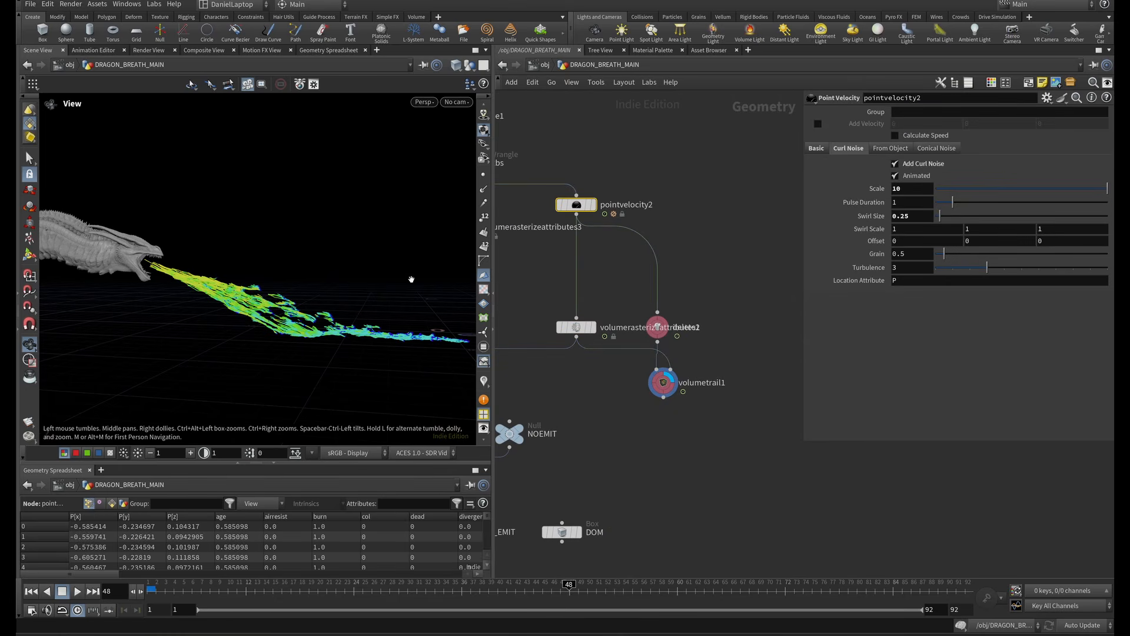
{"action": "left_click_drag", "start_coordinate": [300, 299], "coordinate": [282, 297]}
{"action": "right_click_drag", "start_coordinate": [233, 308], "coordinate": [319, 241]}
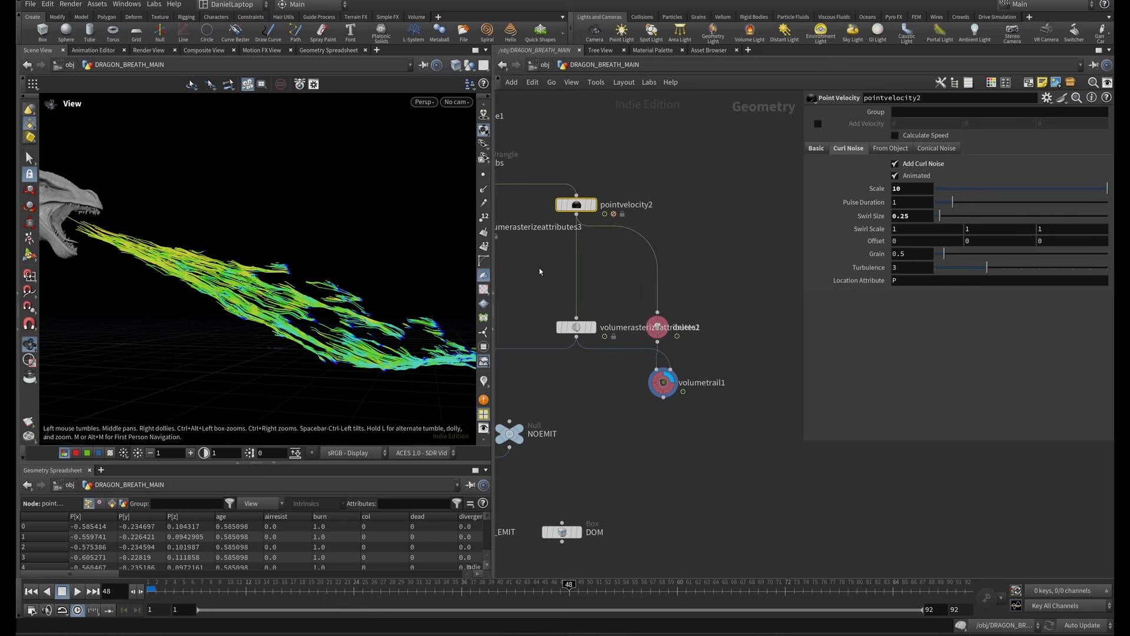
{"action": "left_click", "coordinate": [895, 164]}
{"action": "left_click", "coordinate": [894, 164]}
{"action": "left_click", "coordinate": [895, 165]}
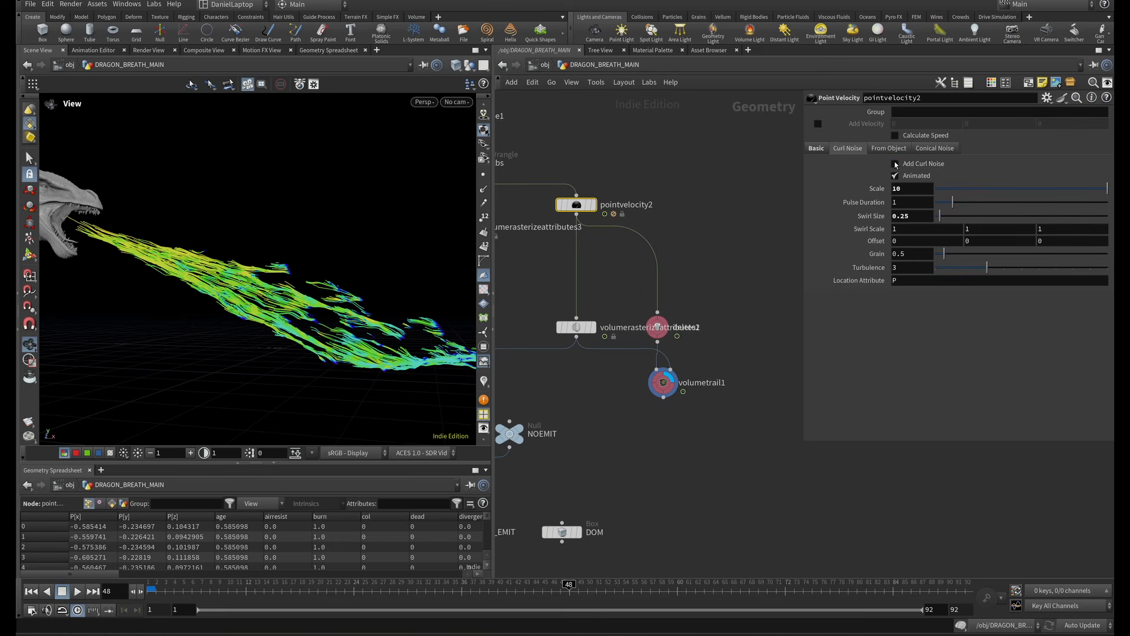
{"action": "left_click", "coordinate": [895, 164]}
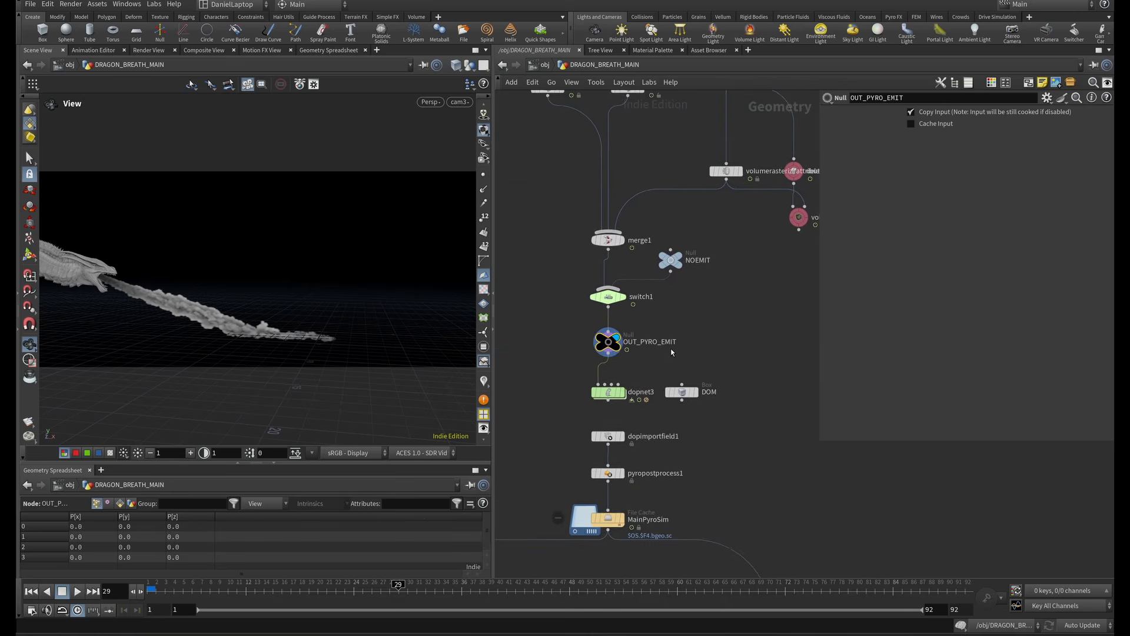
Display the DOM box that bounds the pyro simulation and open its size and center settings.
{"action": "scroll", "coordinate": [680, 405], "scroll_direction": "up", "scroll_amount": 4}
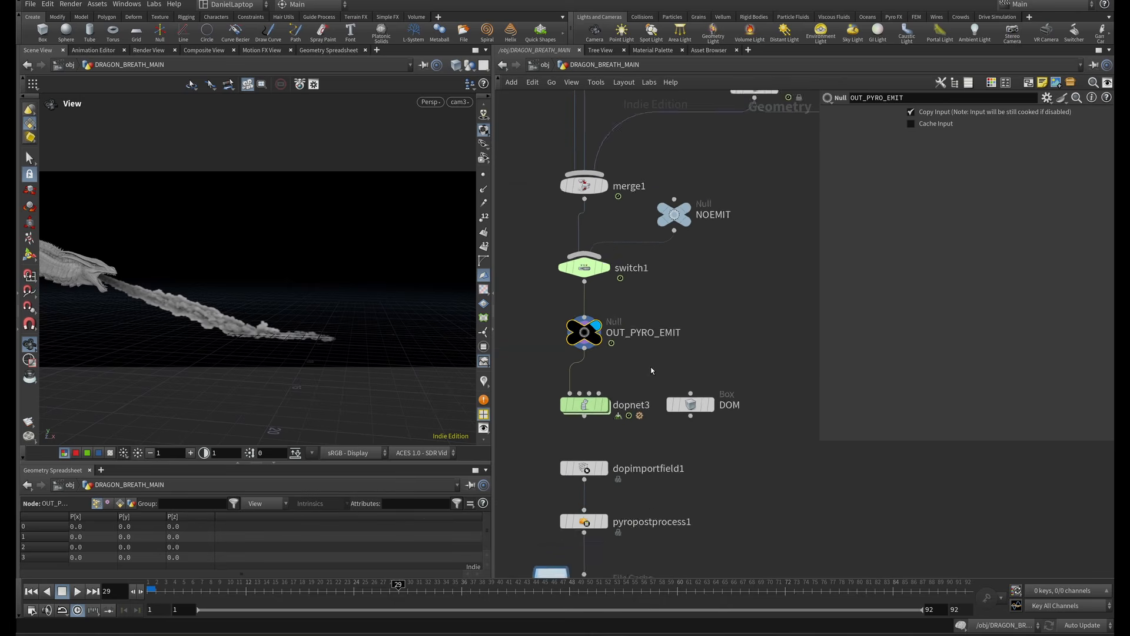
{"action": "left_click", "coordinate": [699, 412]}
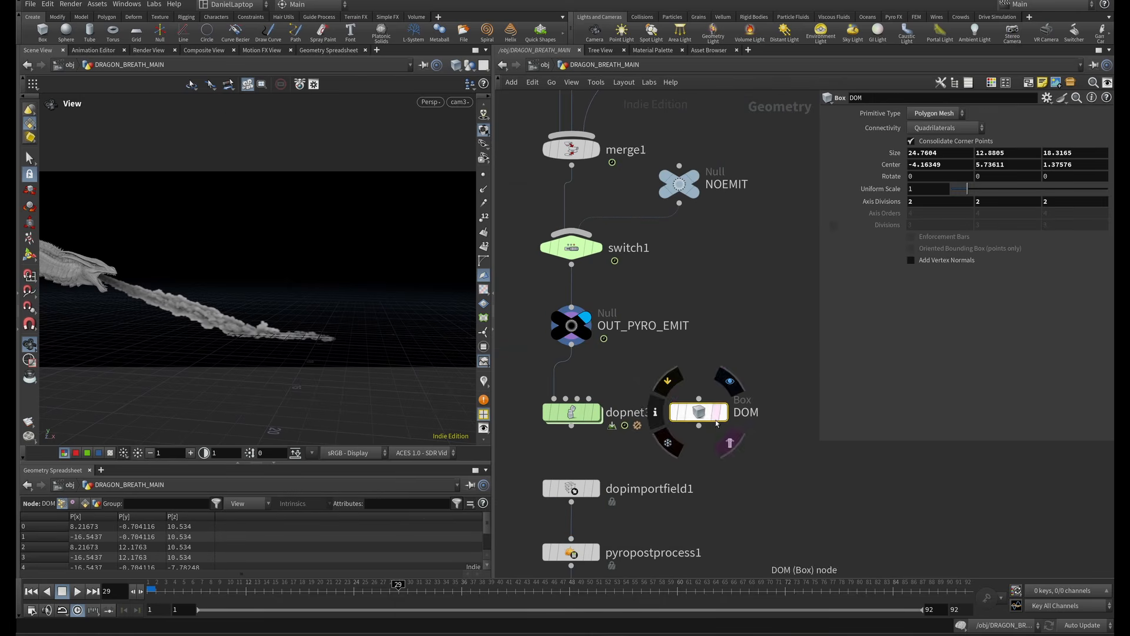
{"action": "left_click", "coordinate": [719, 412]}
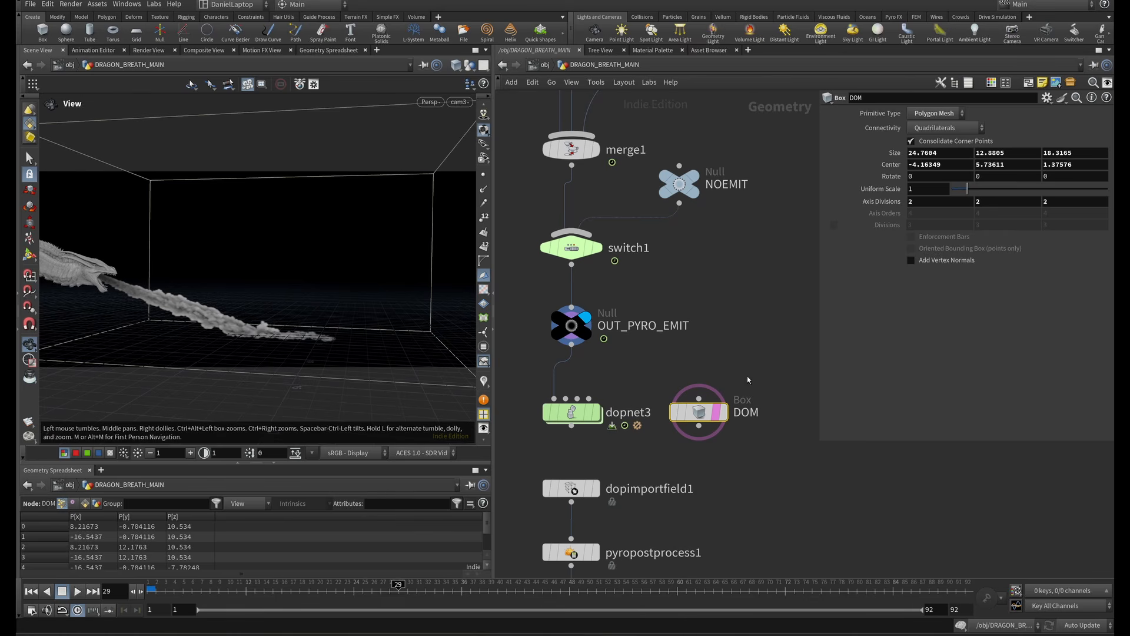
Switch the update mode to Manual and enter the dopnet3 network.
{"action": "left_click", "coordinate": [1082, 625]}
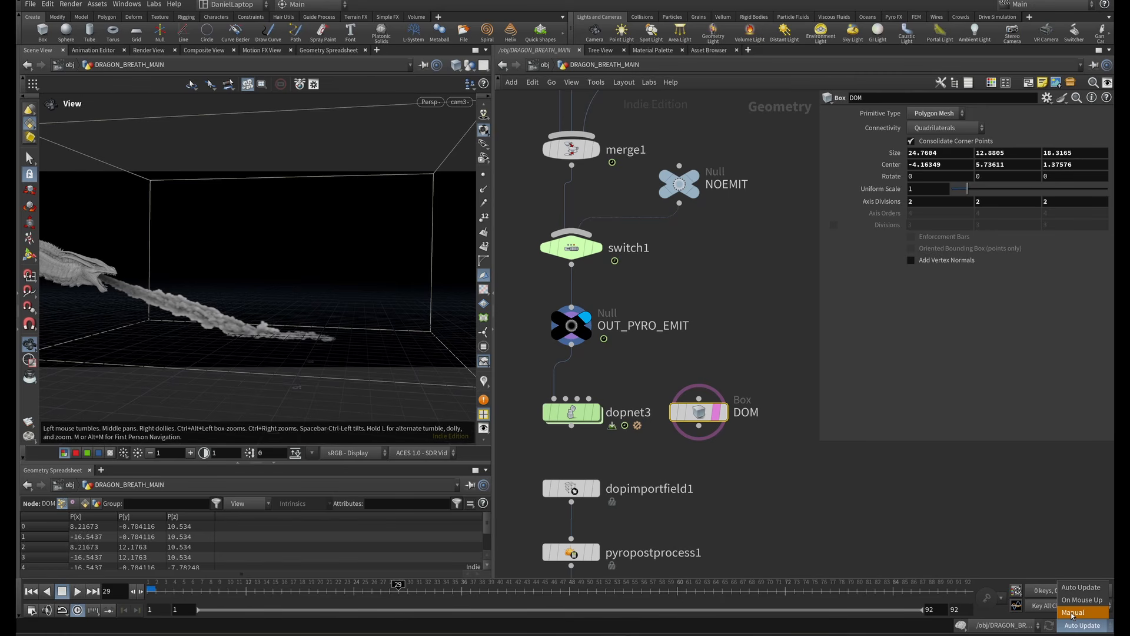
{"action": "left_click", "coordinate": [1072, 613]}
{"action": "double_click", "coordinate": [574, 412]}
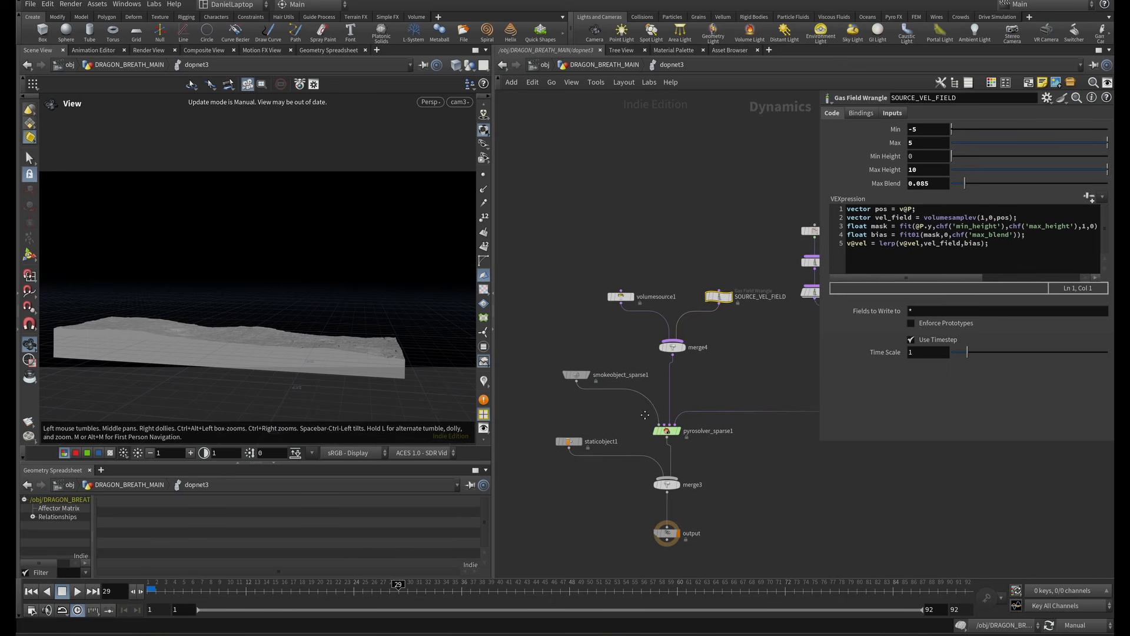
Inspect the Center and Max Size expressions of smokeobject_sparse1 that reference the DOM box.
{"action": "scroll", "coordinate": [574, 372], "scroll_direction": "up", "scroll_amount": 3}
{"action": "left_click", "coordinate": [577, 376]}
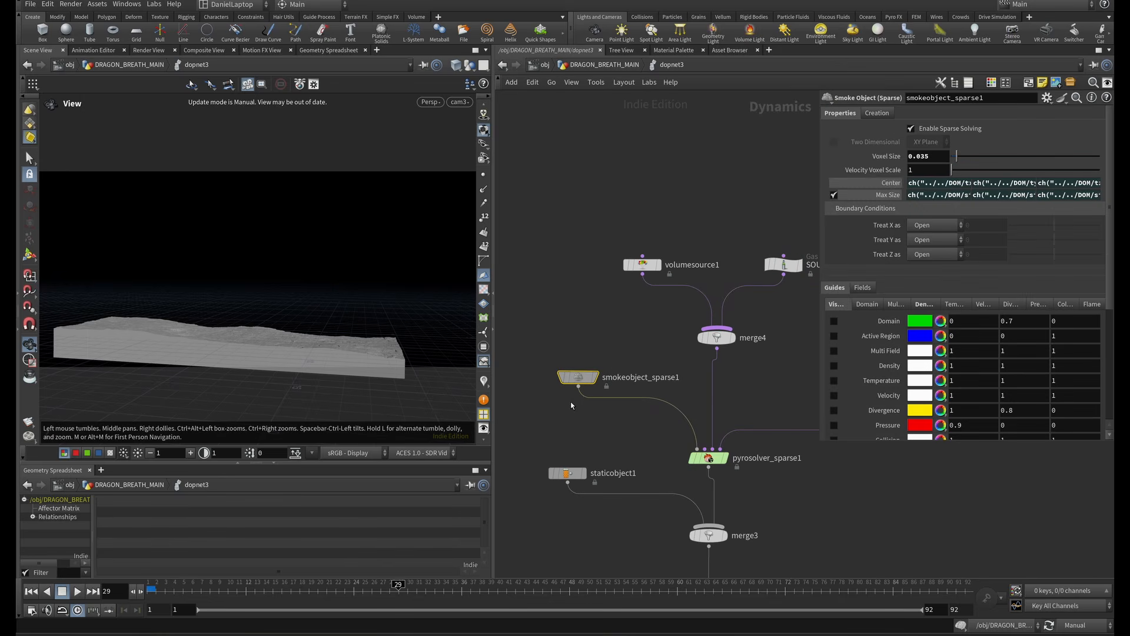
{"action": "left_click", "coordinate": [890, 184]}
{"action": "left_click", "coordinate": [880, 194]}
{"action": "left_click", "coordinate": [878, 184]}
{"action": "left_click", "coordinate": [865, 196]}
Inspect the collision SOP Path of staticobject1 and open the simulation settings of pyrosolver_sparse1.
{"action": "middle_click_drag", "start_coordinate": [613, 323], "coordinate": [608, 200]}
{"action": "scroll", "coordinate": [600, 215], "scroll_direction": "down", "scroll_amount": 2}
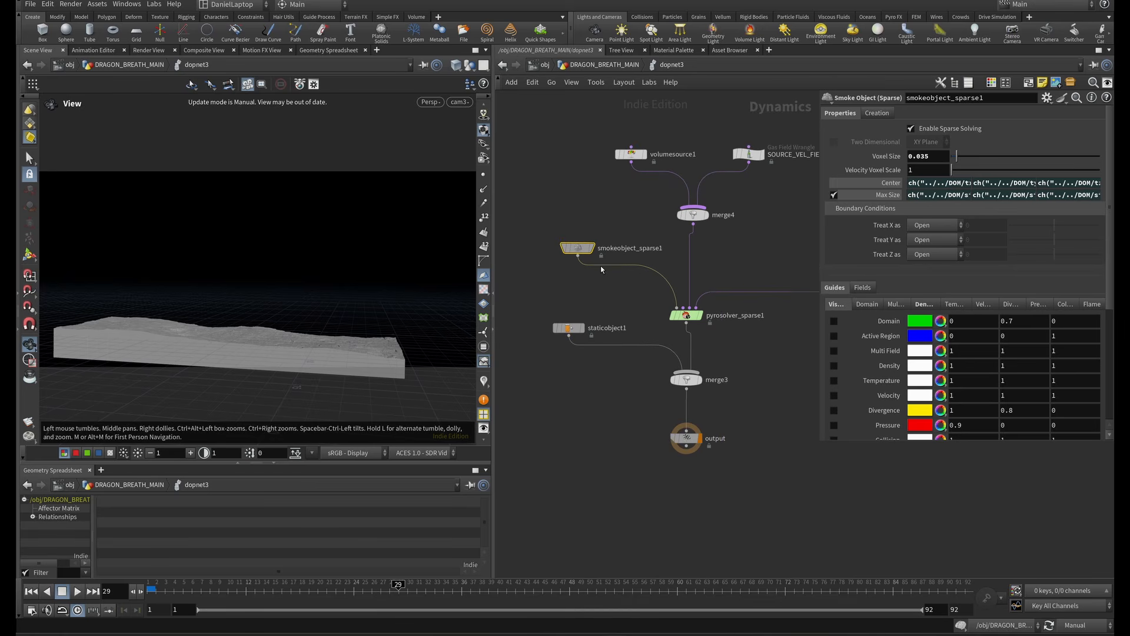
{"action": "left_click_drag", "start_coordinate": [602, 300], "coordinate": [546, 363]}
{"action": "left_click_drag", "start_coordinate": [1047, 156], "coordinate": [1003, 160]}
{"action": "left_click", "coordinate": [768, 241]}
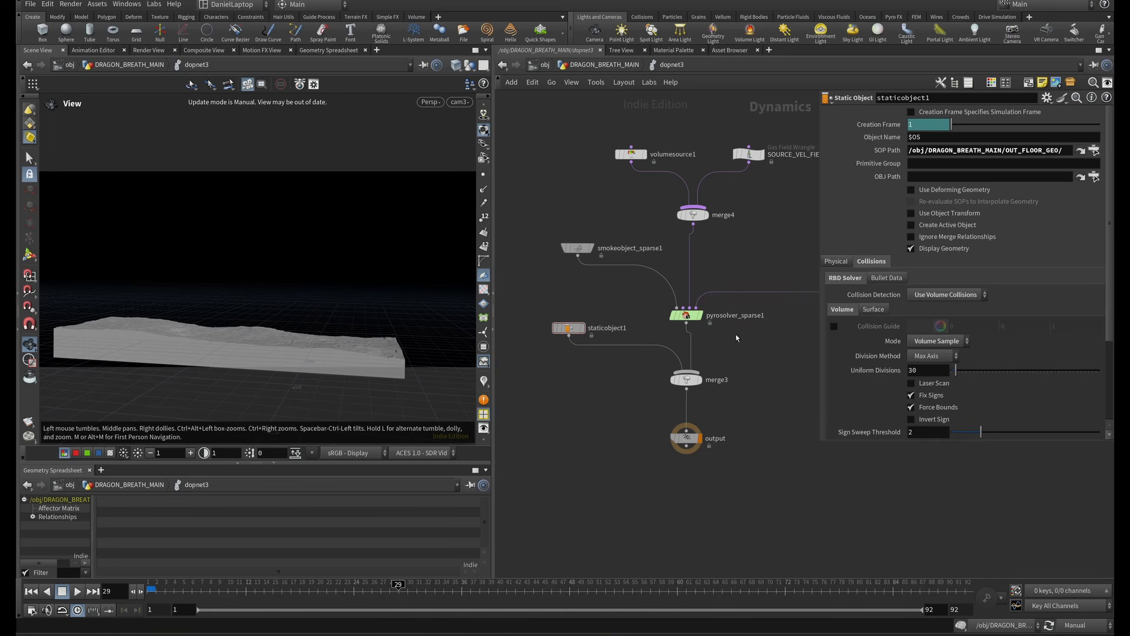
{"action": "left_click", "coordinate": [686, 315]}
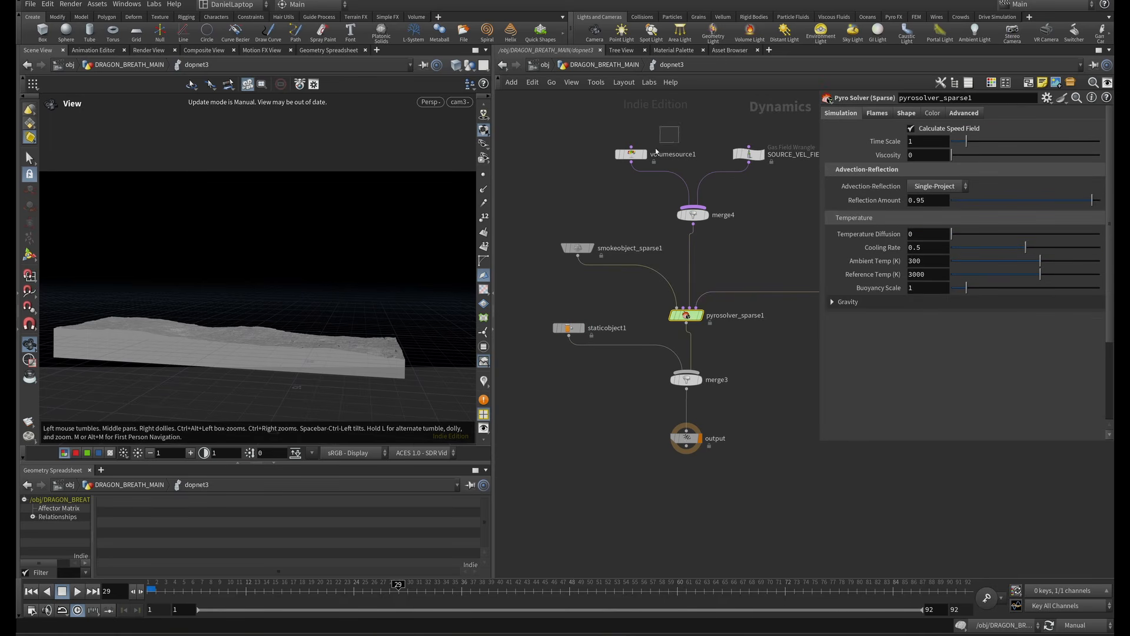
Review the burn, temperature and v source volumes and their target fields in volumesource1.
{"action": "left_click_drag", "start_coordinate": [656, 152], "coordinate": [604, 163]}
{"action": "middle_click_drag", "start_coordinate": [733, 220], "coordinate": [702, 321]}
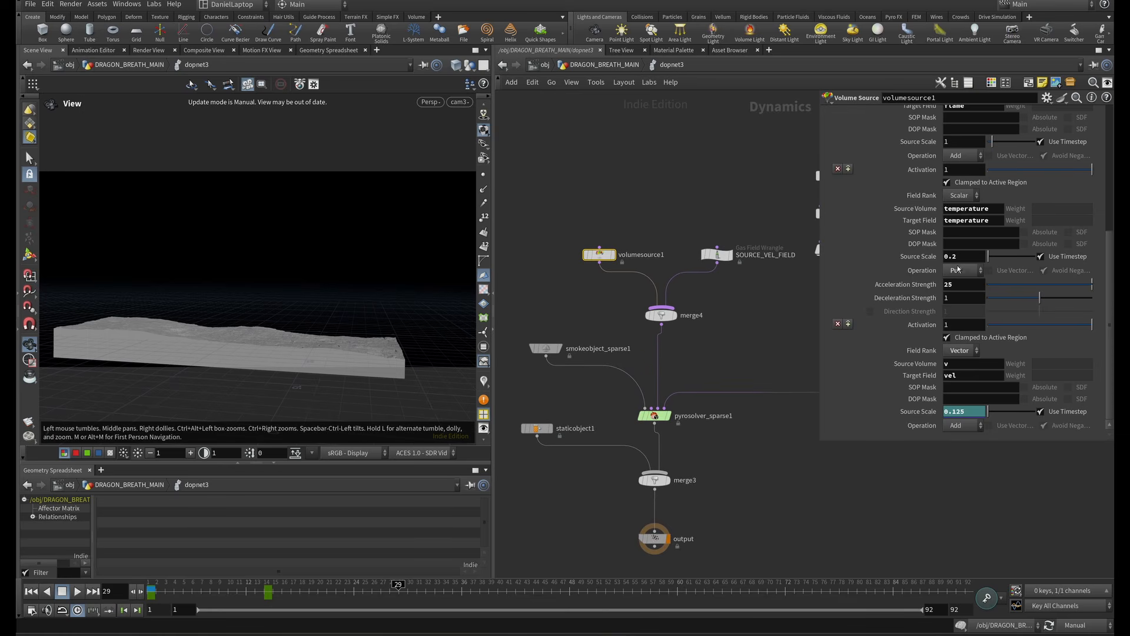
{"action": "scroll", "coordinate": [959, 269], "scroll_direction": "up", "scroll_amount": 3}
{"action": "double_click", "coordinate": [966, 181]}
{"action": "double_click", "coordinate": [965, 297]}
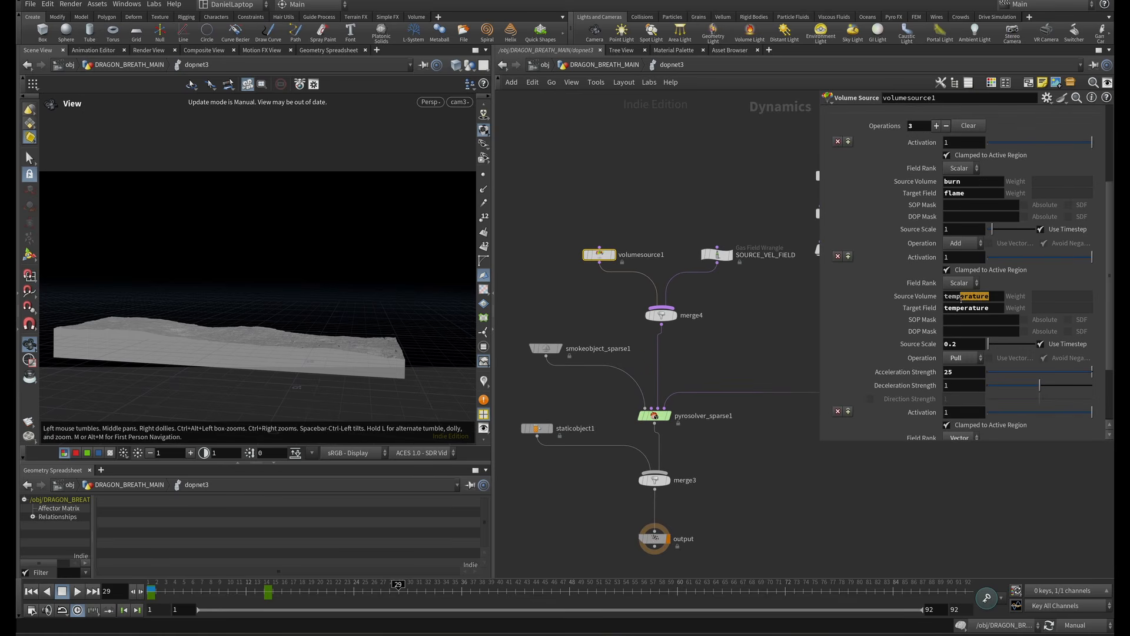
{"action": "scroll", "coordinate": [965, 342], "scroll_direction": "down", "scroll_amount": 3}
{"action": "double_click", "coordinate": [953, 363]}
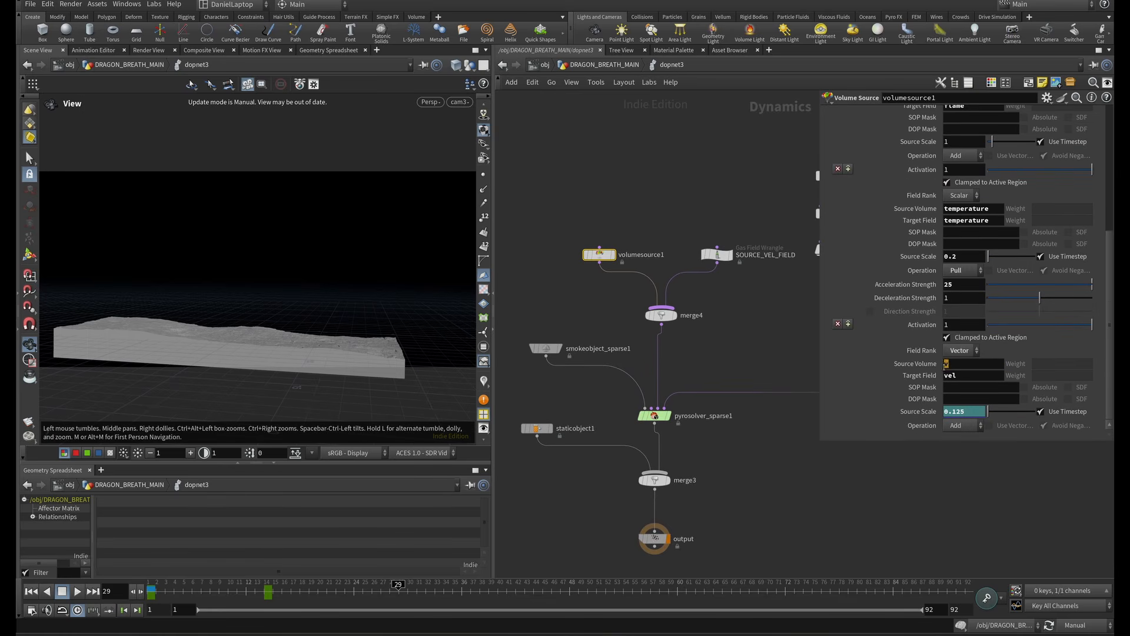
{"action": "left_click", "coordinate": [803, 354]}
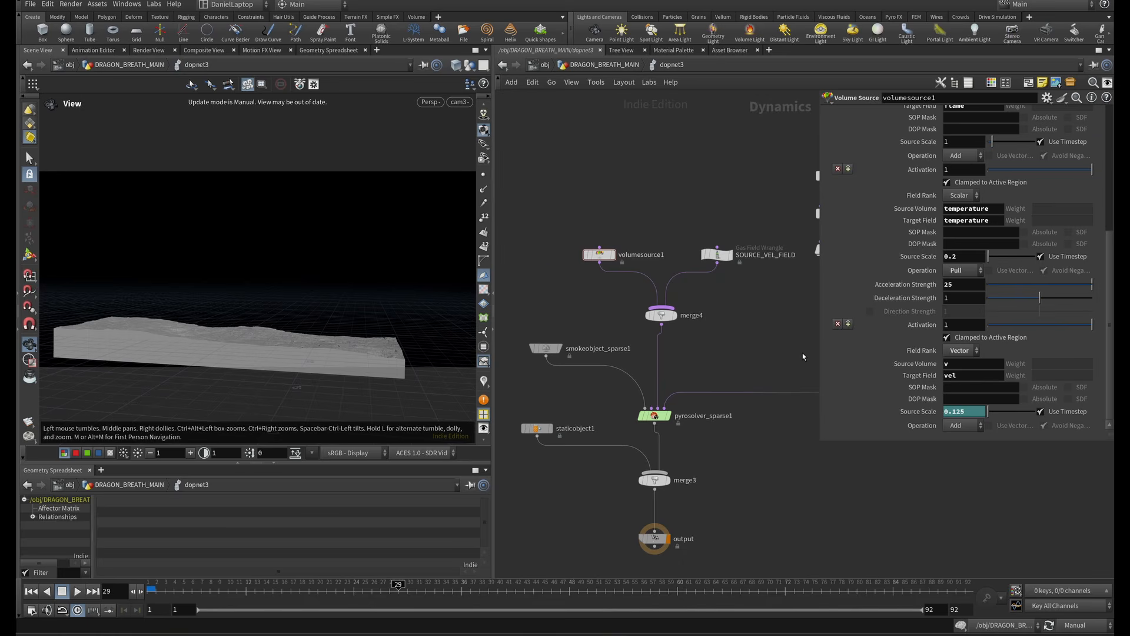
Select the group of gas microsolver nodes feeding pyrosolver_sparse1 to point them out, and clear the selection.
{"action": "scroll", "coordinate": [562, 303], "scroll_direction": "down", "scroll_amount": 3}
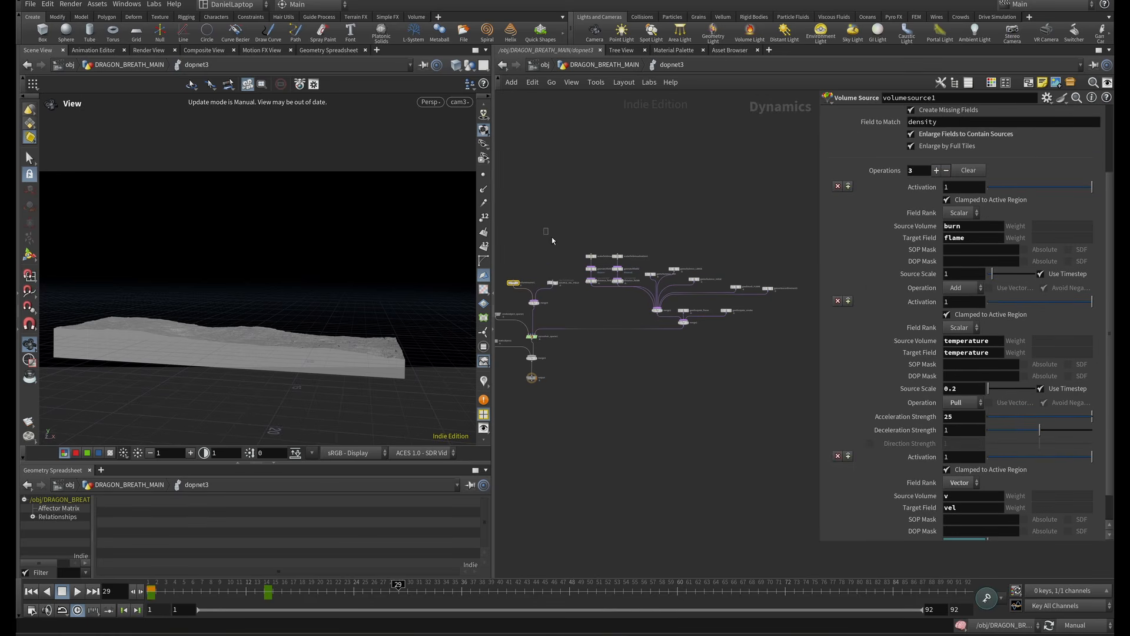
{"action": "left_click_drag", "start_coordinate": [553, 236], "coordinate": [796, 328]}
{"action": "scroll", "coordinate": [574, 315], "scroll_direction": "up", "scroll_amount": 3}
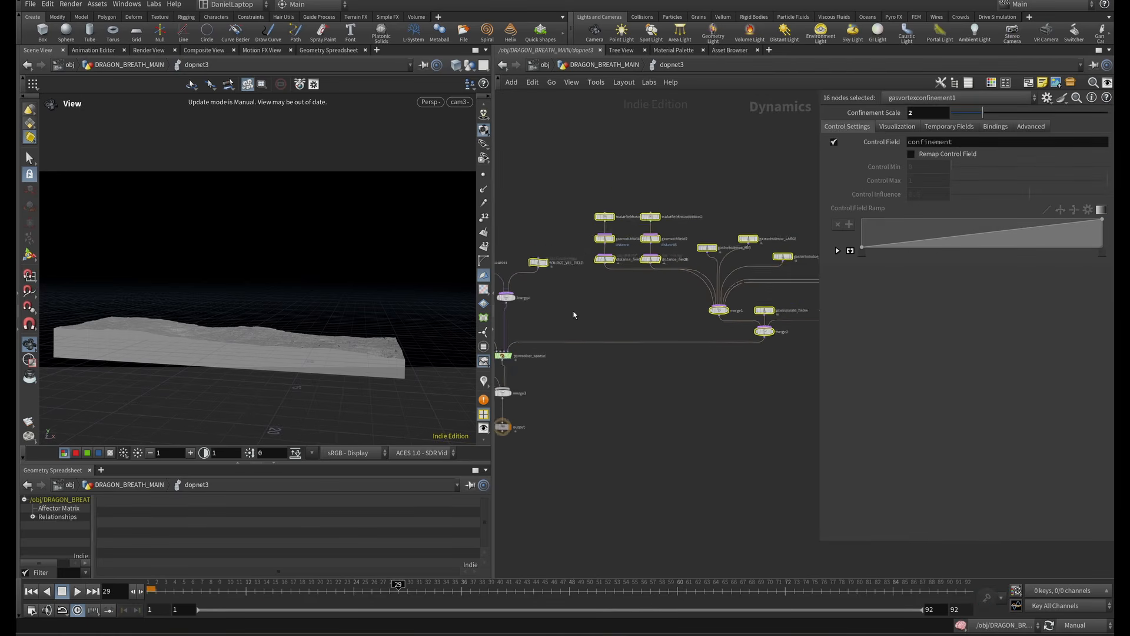
{"action": "left_click", "coordinate": [614, 312]}
Inspect the settings of gasturbulence_MID, gasdisturb_FLAME and gasdissipate_smoke.
{"action": "scroll", "coordinate": [597, 265], "scroll_direction": "up", "scroll_amount": 3}
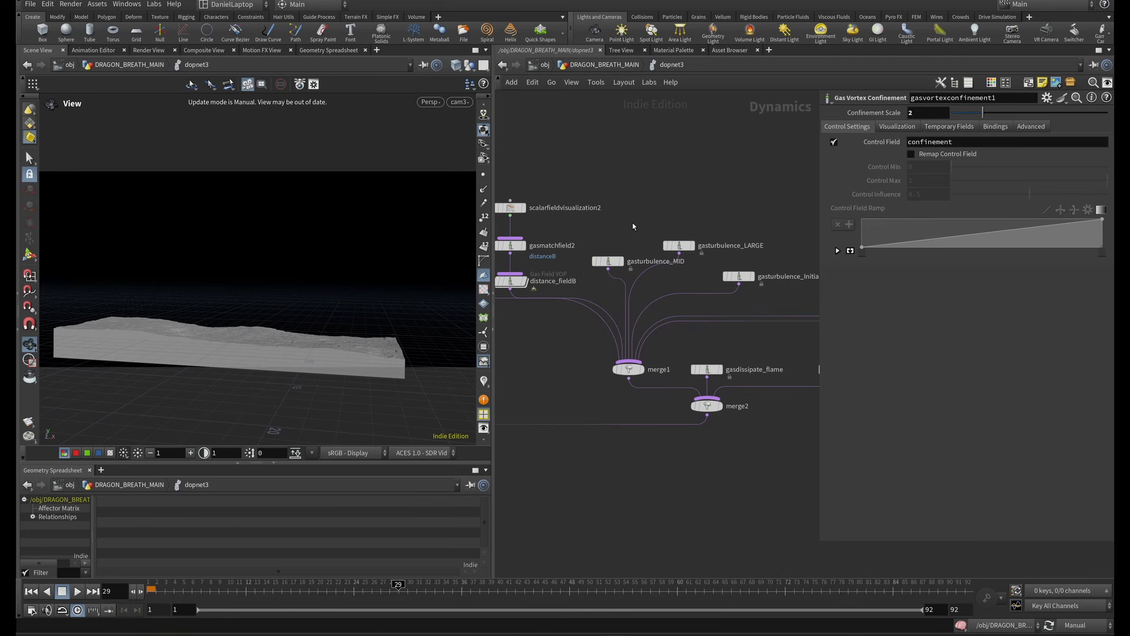
{"action": "left_click", "coordinate": [607, 261]}
{"action": "middle_click_drag", "start_coordinate": [798, 243], "coordinate": [658, 208]}
{"action": "left_click", "coordinate": [730, 266]}
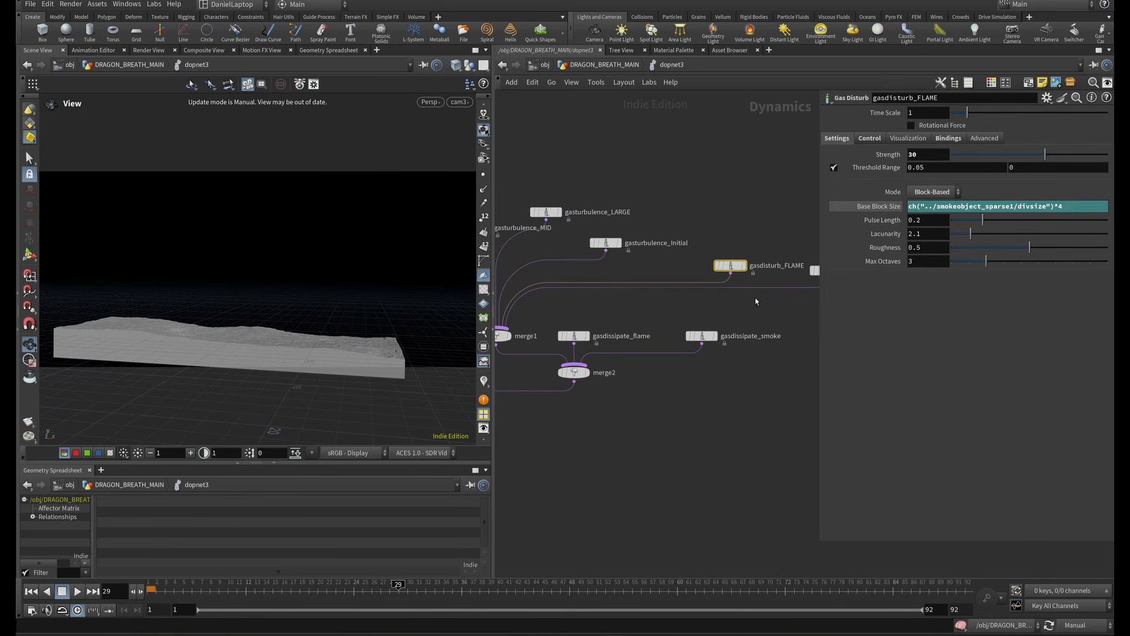
{"action": "left_click", "coordinate": [701, 335]}
{"action": "scroll", "coordinate": [584, 304], "scroll_direction": "down", "scroll_amount": 3}
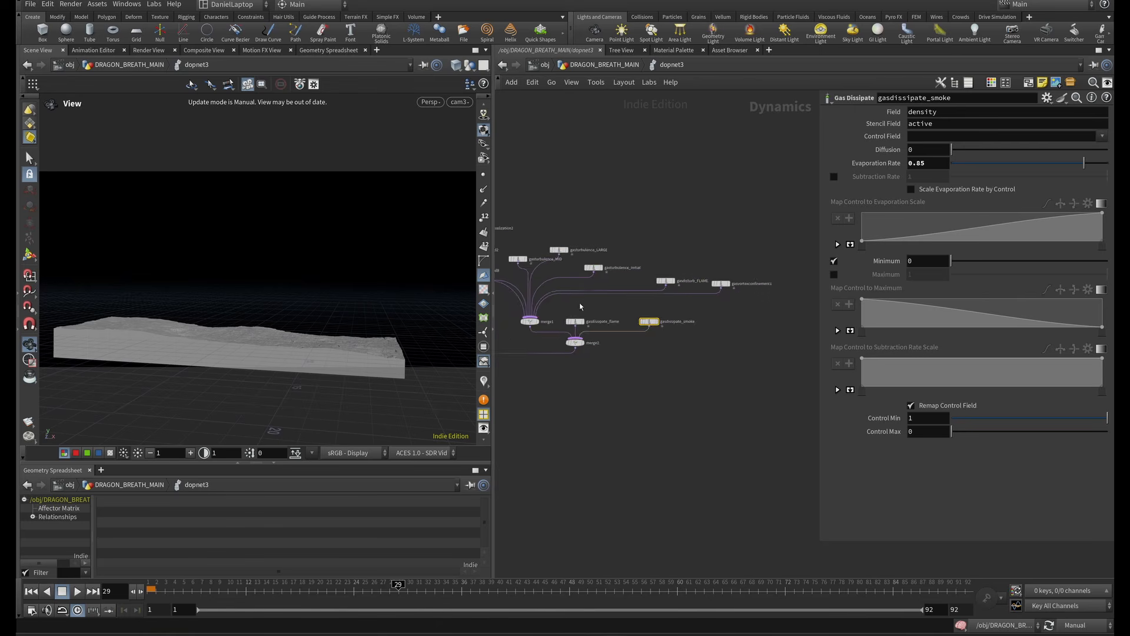
Open the SOURCE_VEL_FIELD gas field wrangle and review its VEX expression and blend parameters.
{"action": "middle_click_drag", "start_coordinate": [581, 306], "coordinate": [837, 304]}
{"action": "scroll", "coordinate": [592, 269], "scroll_direction": "up", "scroll_amount": 5}
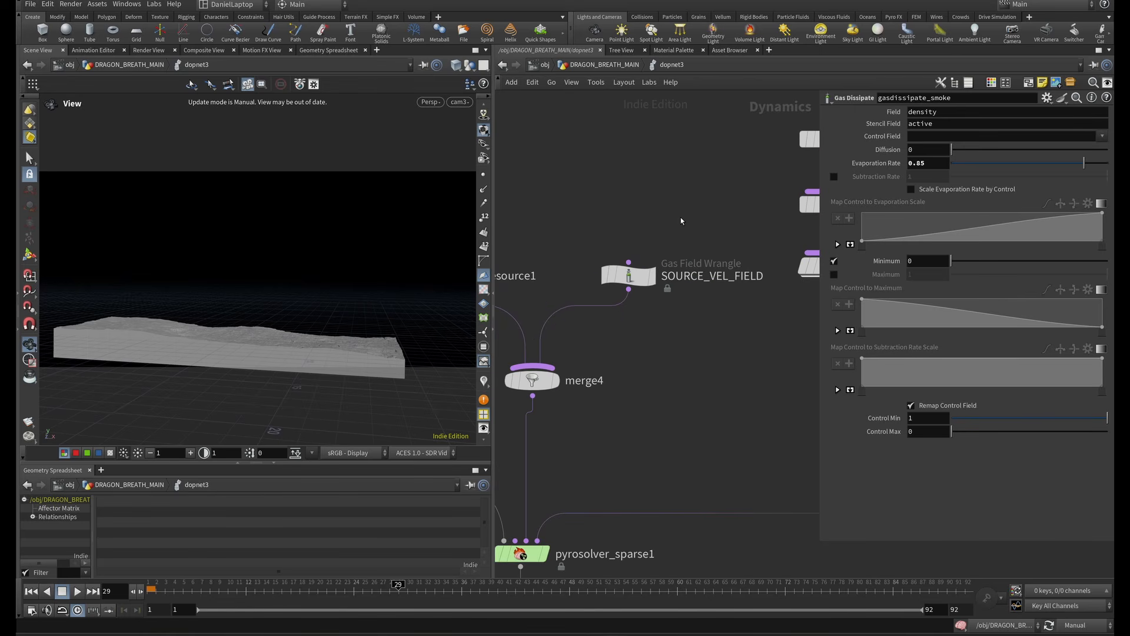
{"action": "left_click", "coordinate": [628, 275]}
{"action": "scroll", "coordinate": [644, 322], "scroll_direction": "down", "scroll_amount": 4}
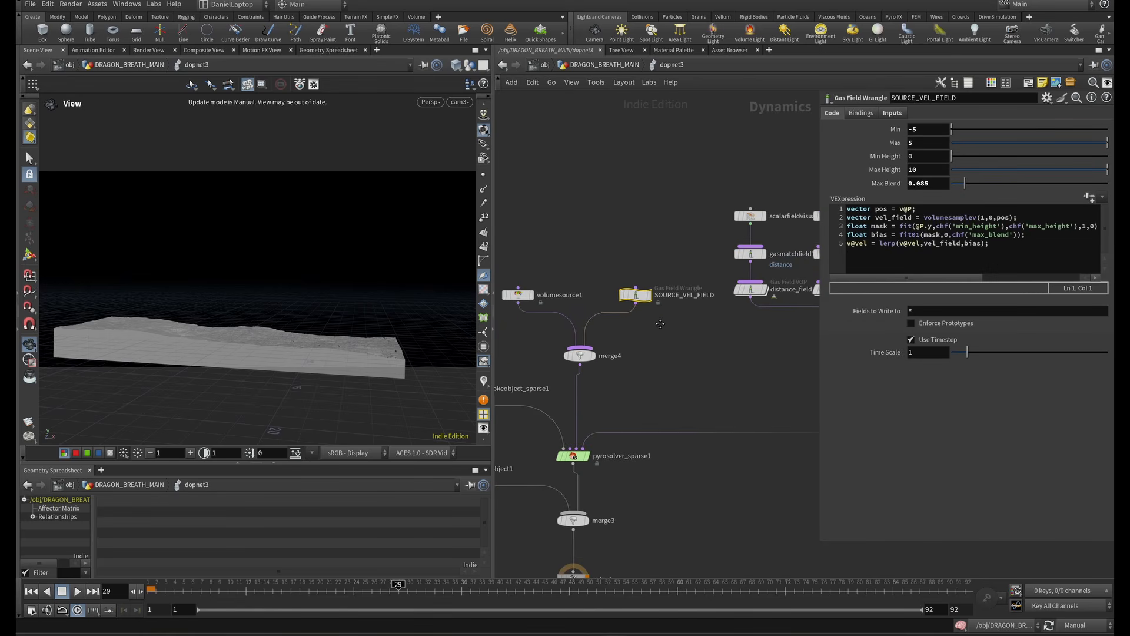
Select the six scalar field visualization, gas match field and distance field nodes to point them out, and clear the selection.
{"action": "middle_click_drag", "start_coordinate": [660, 323], "coordinate": [603, 322]}
{"action": "left_click_drag", "start_coordinate": [652, 174], "coordinate": [793, 328]}
{"action": "scroll", "coordinate": [761, 330], "scroll_direction": "down", "scroll_amount": 2}
{"action": "middle_click_drag", "start_coordinate": [762, 329], "coordinate": [737, 323]}
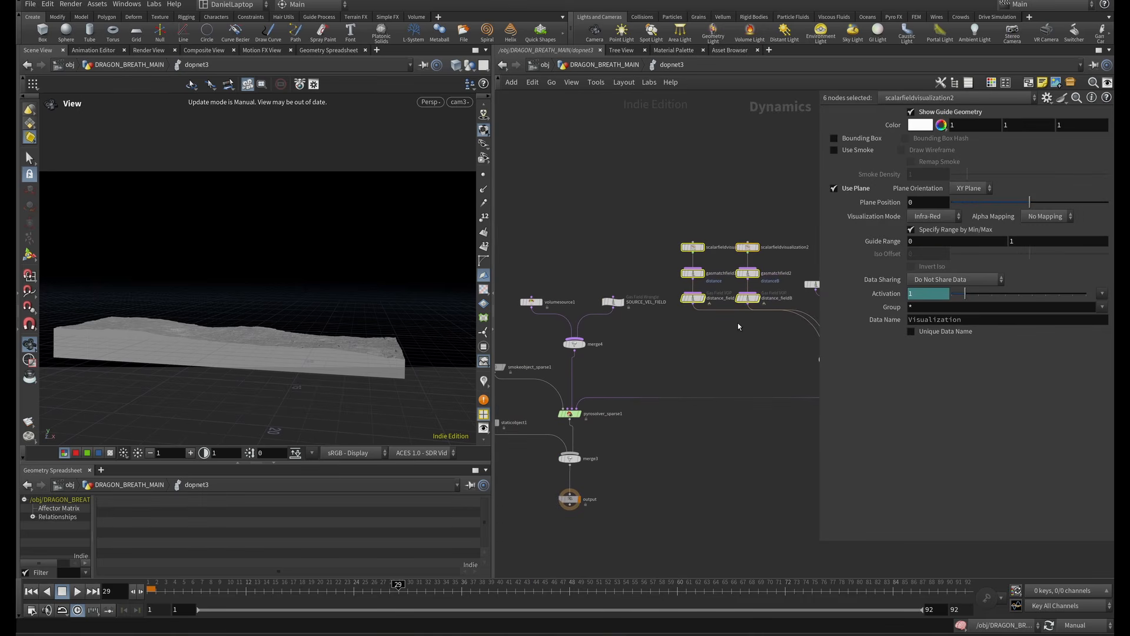
{"action": "left_click", "coordinate": [728, 330]}
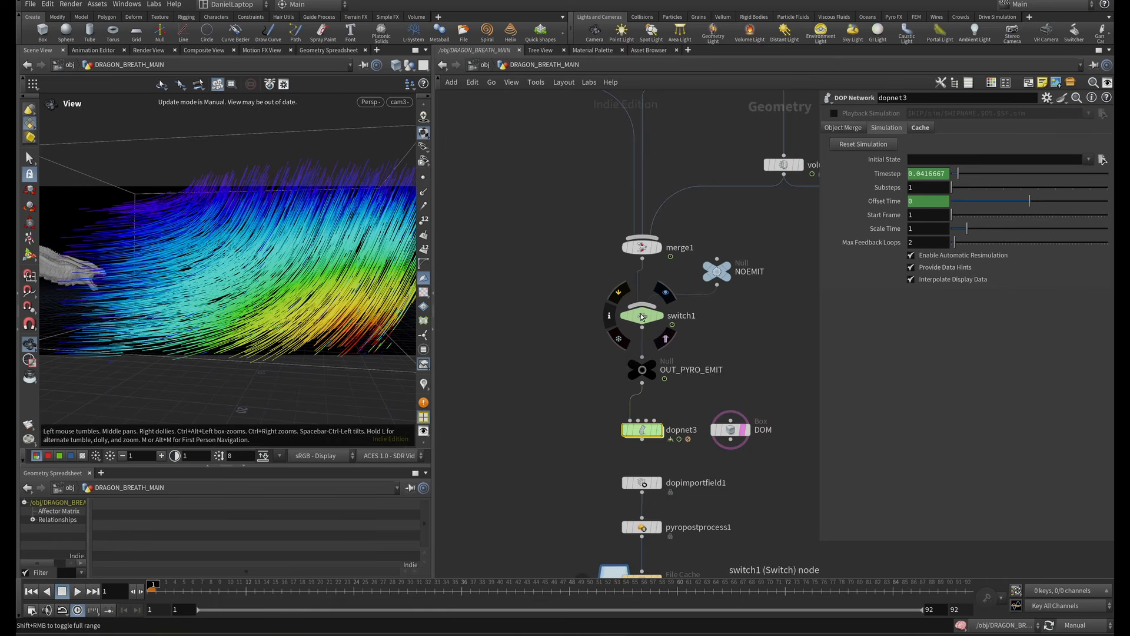
Locate the vortex field branch in DRAGON_BREATH_MAIN and open the settings of volumetrail2.
{"action": "scroll", "coordinate": [711, 322], "scroll_direction": "down", "scroll_amount": 2}
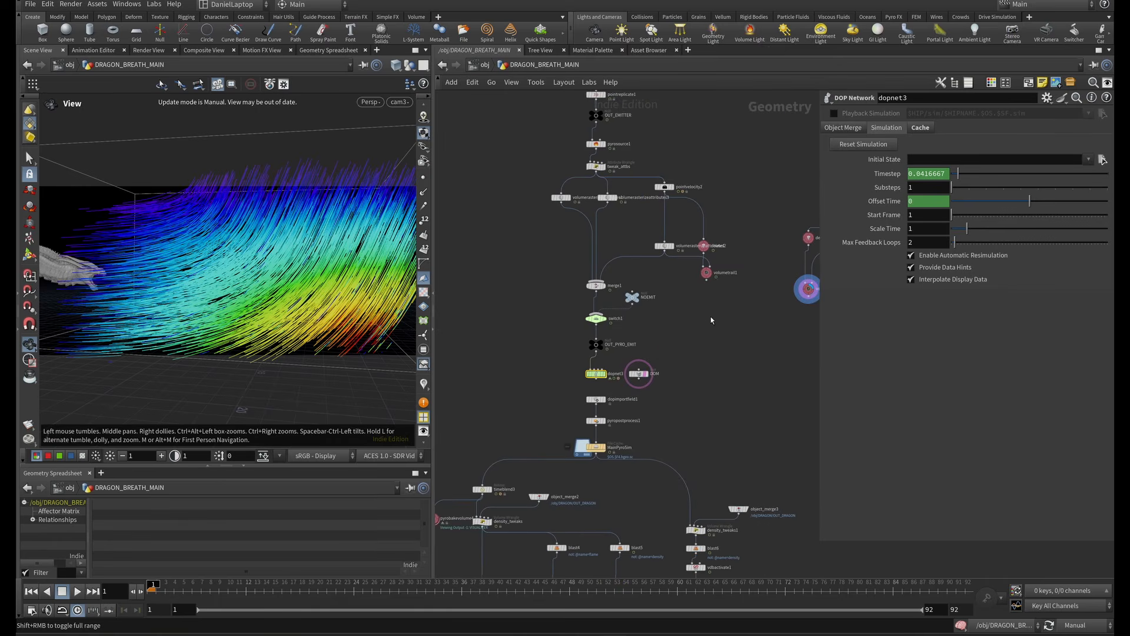
{"action": "scroll", "coordinate": [599, 327], "scroll_direction": "up", "scroll_amount": 2}
{"action": "scroll", "coordinate": [705, 299], "scroll_direction": "up", "scroll_amount": 4}
{"action": "left_click", "coordinate": [704, 298]}
{"action": "middle_click_drag", "start_coordinate": [712, 302], "coordinate": [586, 386]}
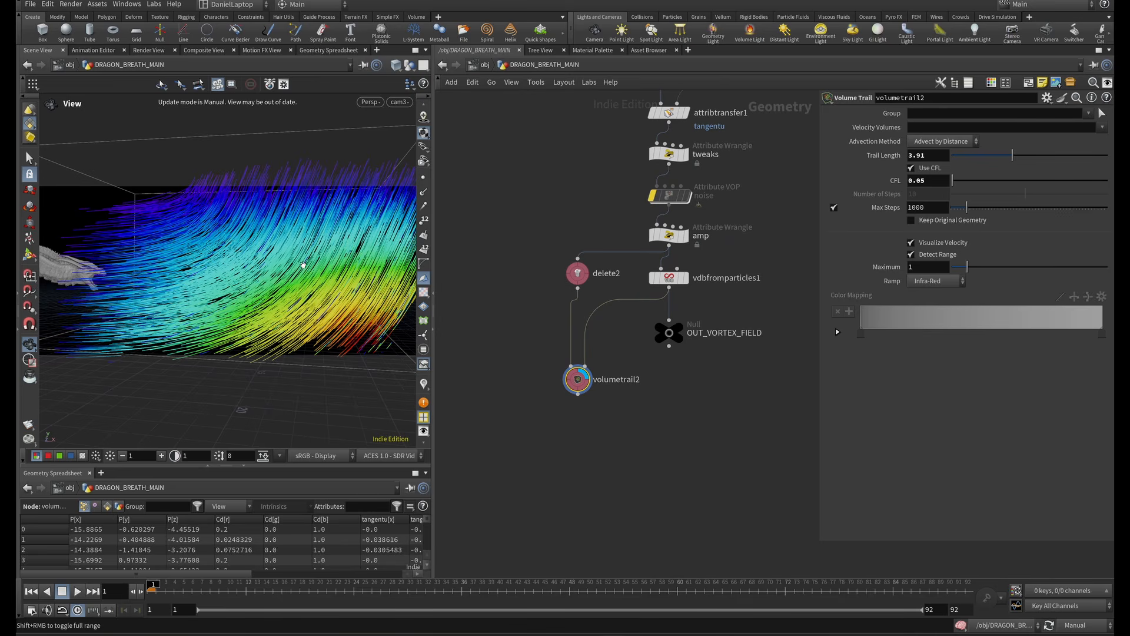
Display box2 and the points of pointsfromvolume2, and set the update mode to Auto Update.
{"action": "middle_click_drag", "start_coordinate": [570, 196], "coordinate": [537, 374]}
{"action": "scroll", "coordinate": [537, 374], "scroll_direction": "down", "scroll_amount": 3}
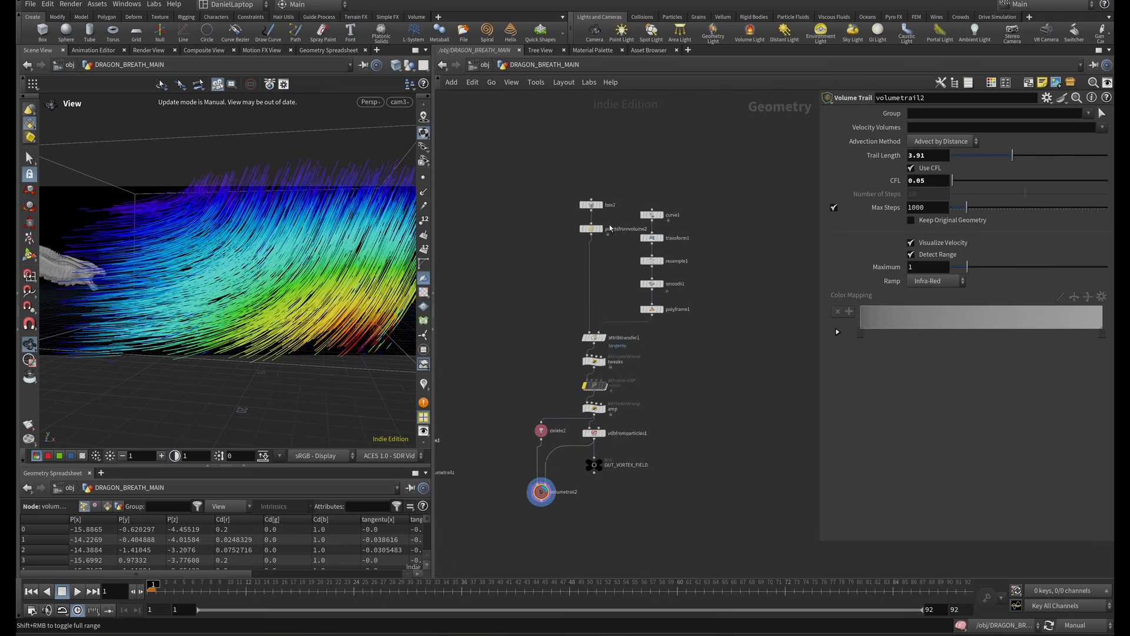
{"action": "scroll", "coordinate": [601, 219], "scroll_direction": "up", "scroll_amount": 1}
{"action": "left_click", "coordinate": [598, 201]}
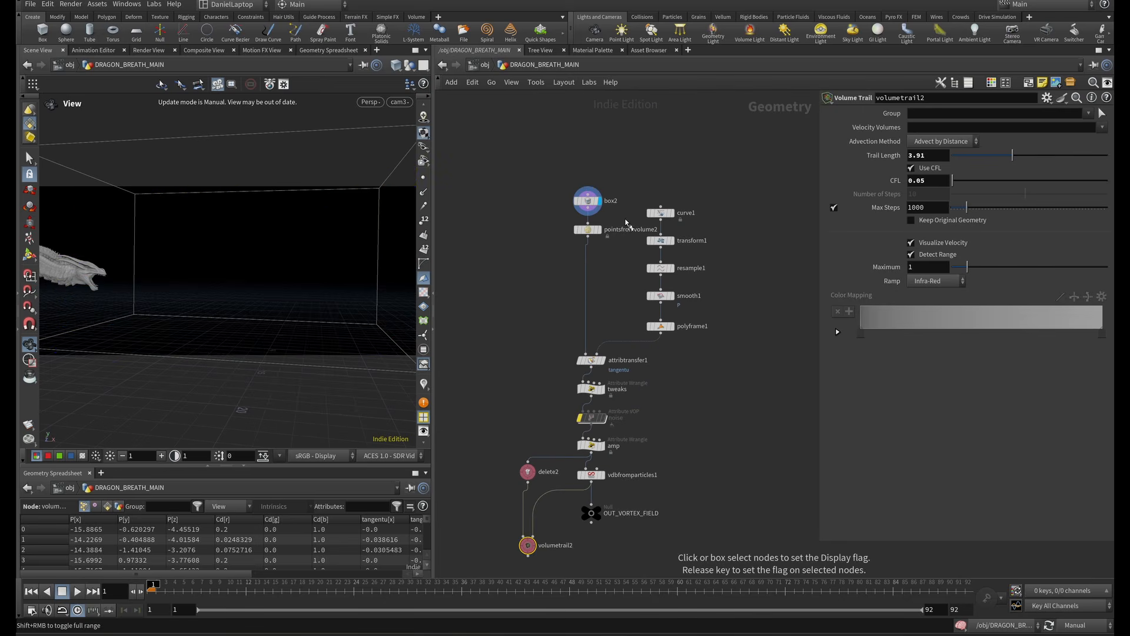
{"action": "left_click", "coordinate": [598, 230]}
{"action": "left_click", "coordinate": [1073, 624]}
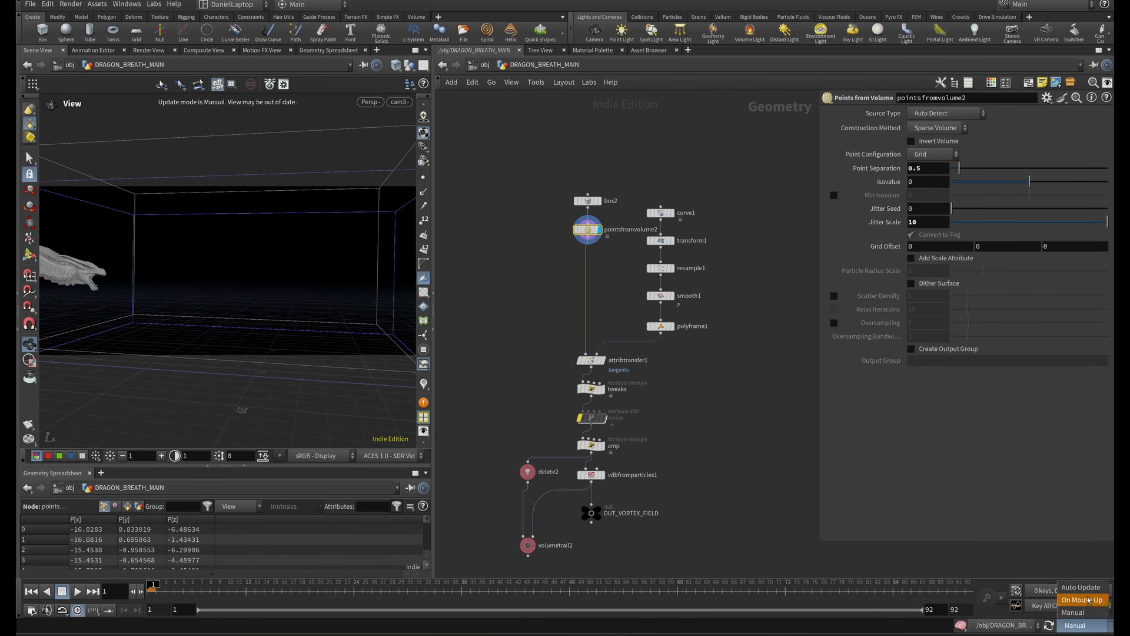
{"action": "left_click", "coordinate": [1072, 586]}
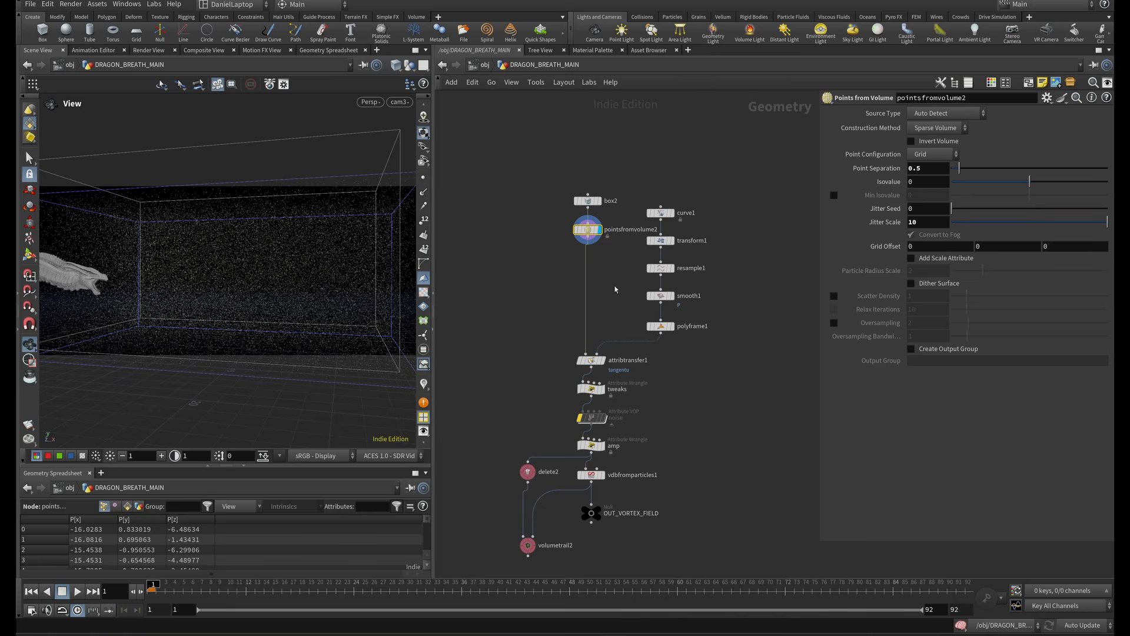
Display the guide curve at curve1 and smooth1, and visualize the tangentu point attribute at attribtransfer1.
{"action": "left_click", "coordinate": [671, 213]}
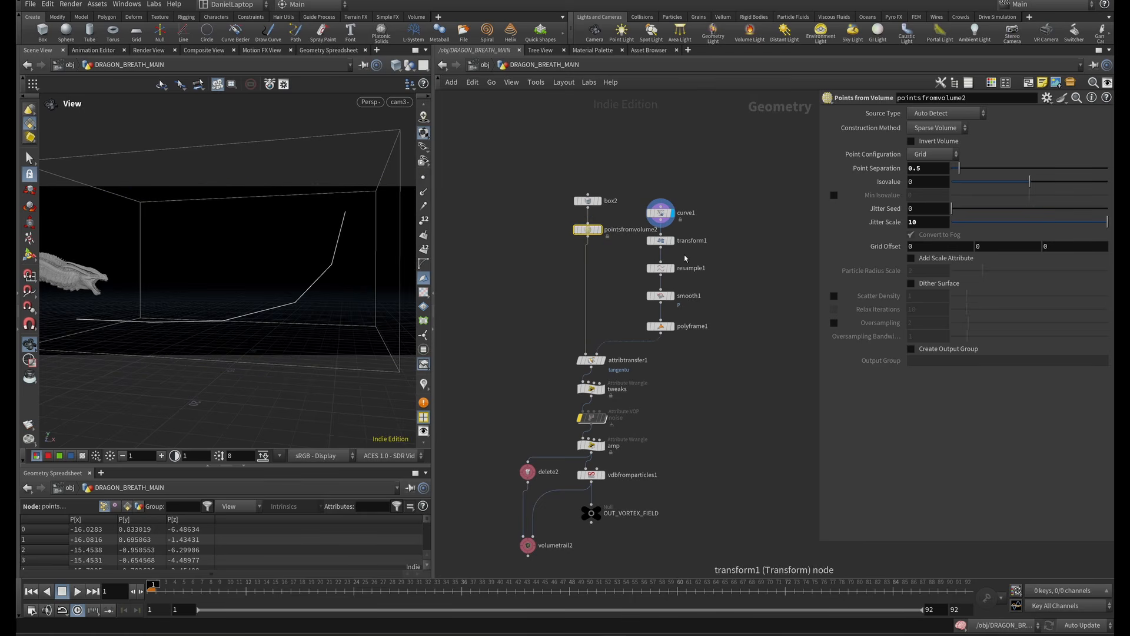
{"action": "left_click", "coordinate": [671, 295]}
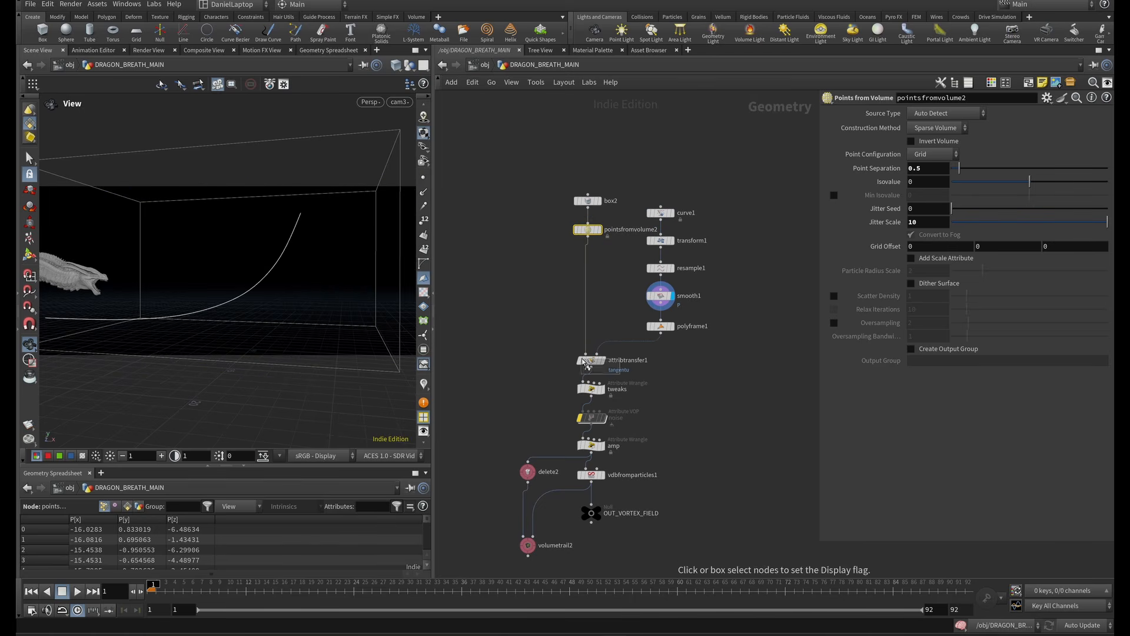
{"action": "left_click", "coordinate": [601, 360]}
{"action": "left_click", "coordinate": [590, 360]}
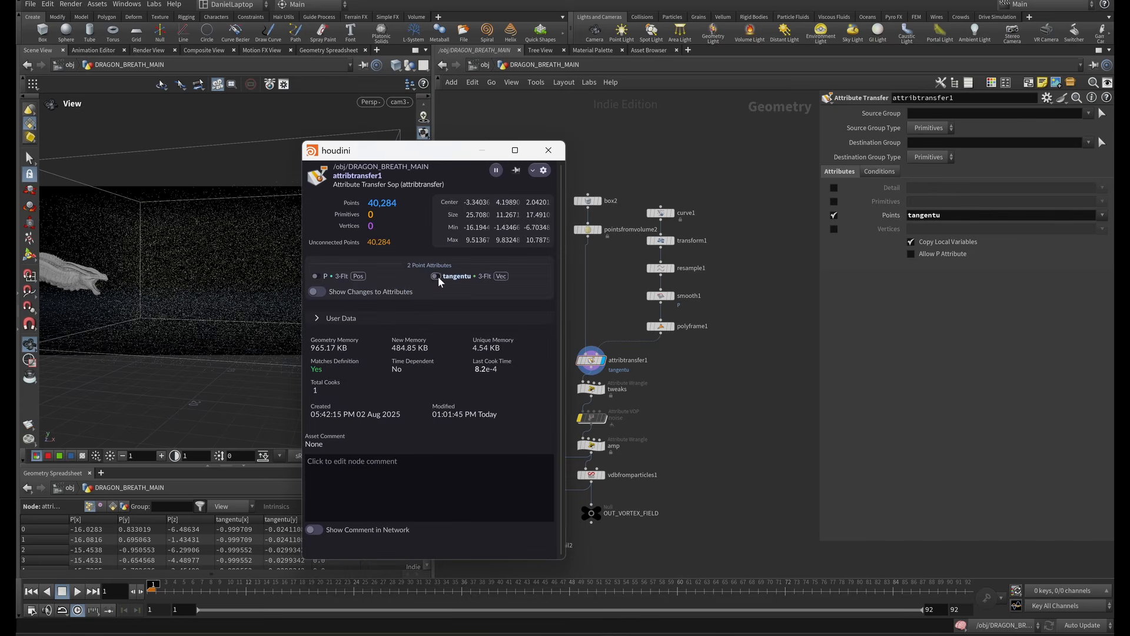
{"action": "left_click", "coordinate": [554, 157]}
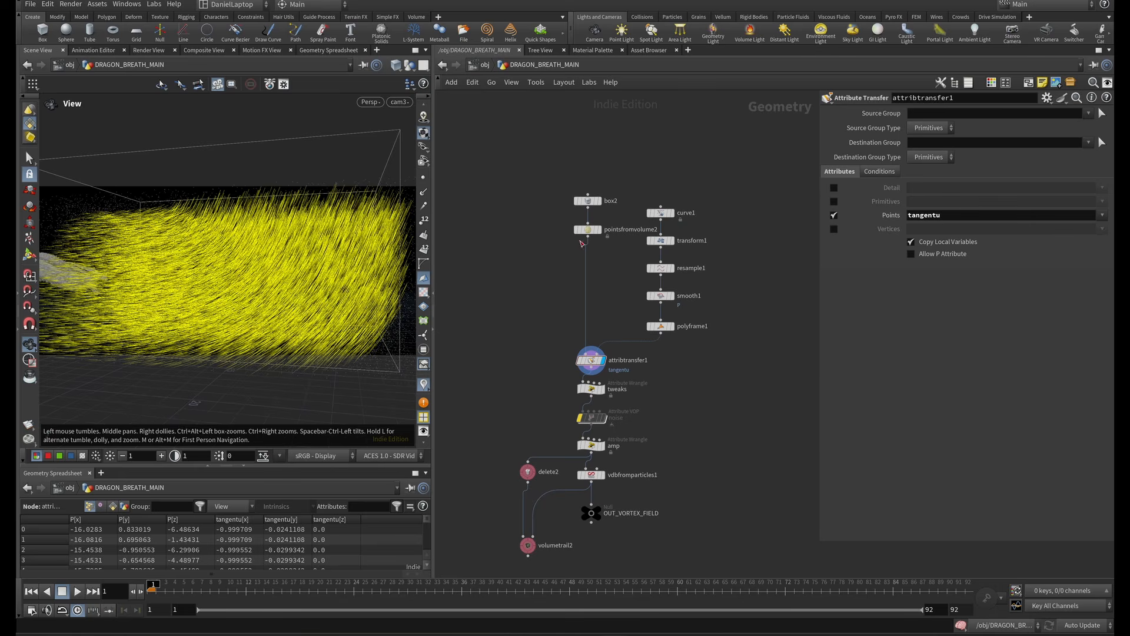
Inspect the Tangent Name setting and tangents of polyframe1 and compare them with the transferred vectors at attribtransfer1.
{"action": "scroll", "coordinate": [641, 311], "scroll_direction": "up", "scroll_amount": 3}
{"action": "left_click", "coordinate": [685, 332]}
{"action": "left_click", "coordinate": [669, 332]}
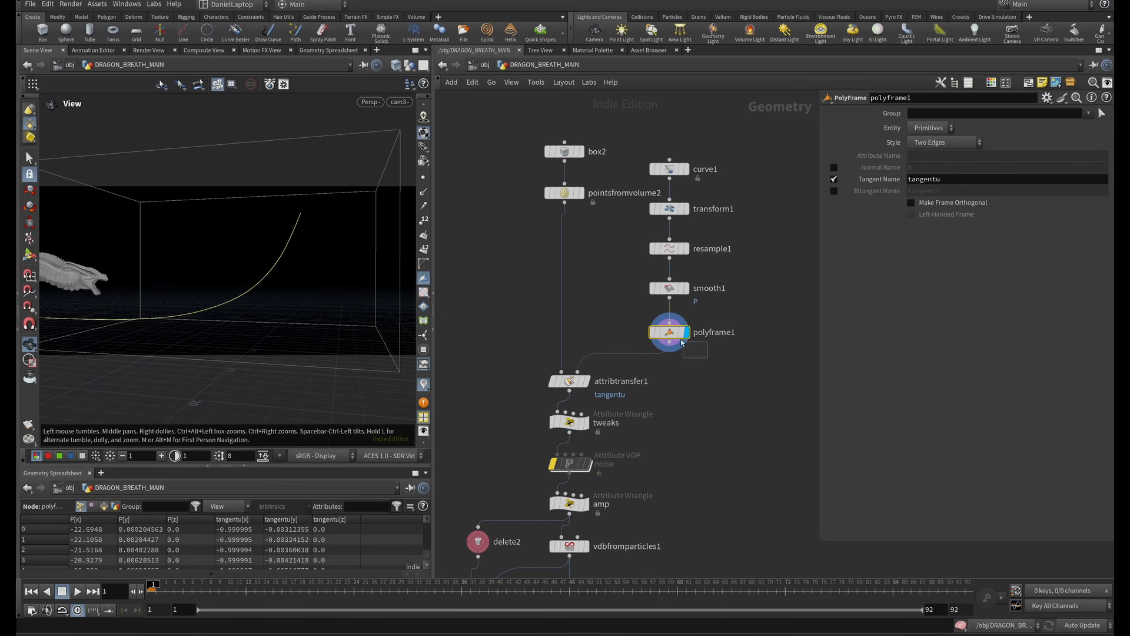
{"action": "left_click", "coordinate": [584, 380]}
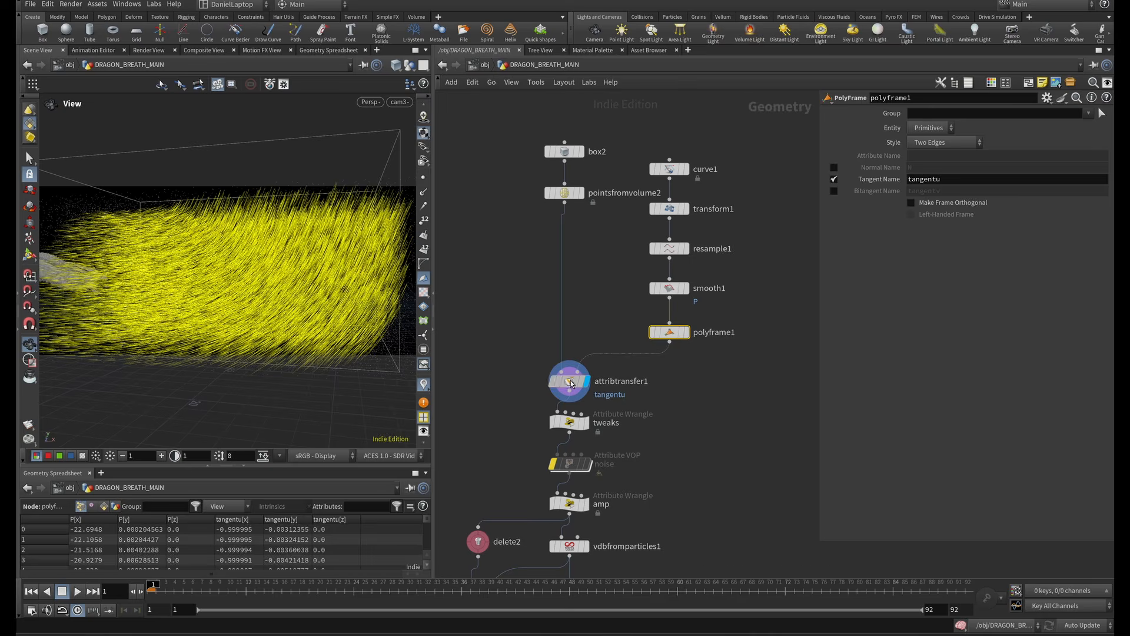
{"action": "left_click", "coordinate": [569, 381]}
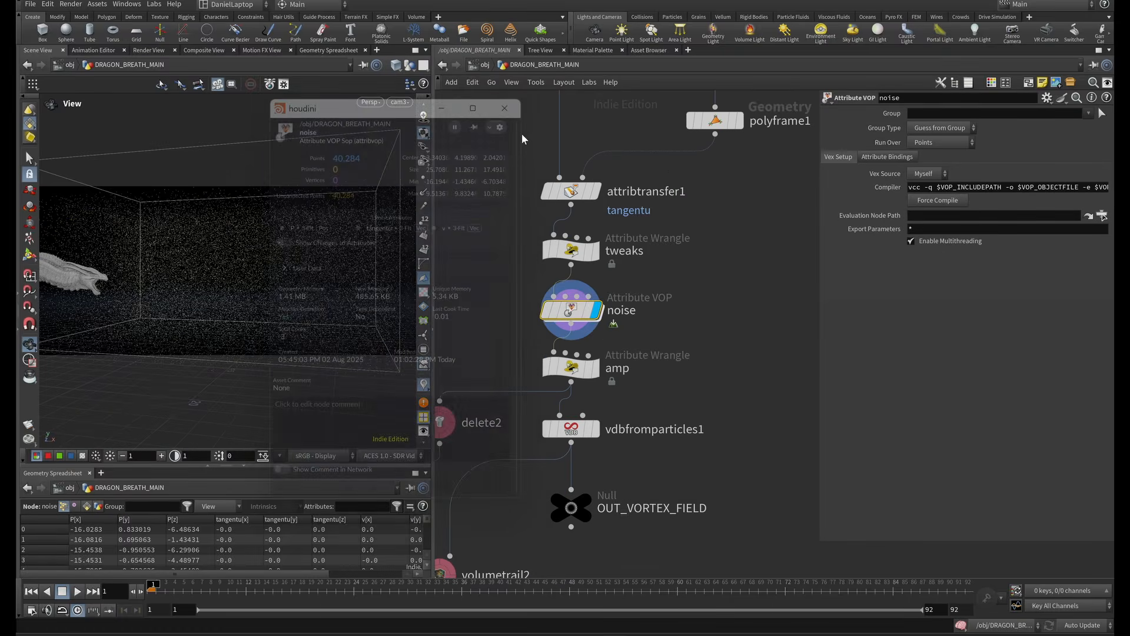
Display volumetrail2 and toggle the bypass of the noise node to compare the velocity trails with and without noise.
{"action": "middle_click_drag", "start_coordinate": [523, 327], "coordinate": [607, 194]}
{"action": "key", "text": "r"}
{"action": "left_click_drag", "start_coordinate": [578, 405], "coordinate": [485, 490]}
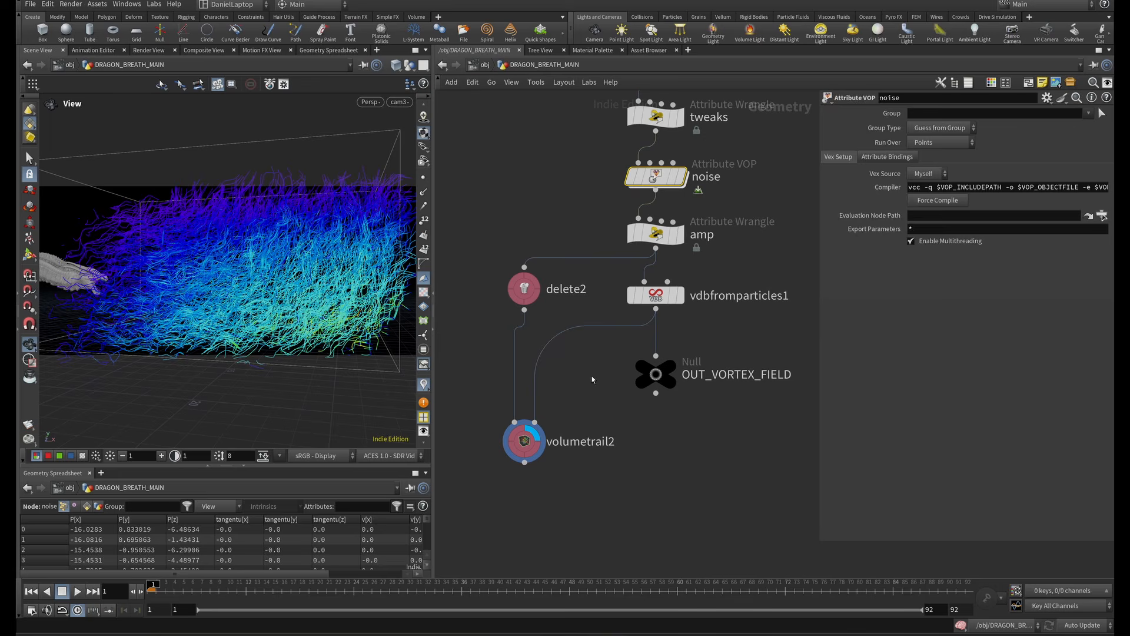
{"action": "left_click", "coordinate": [517, 458]}
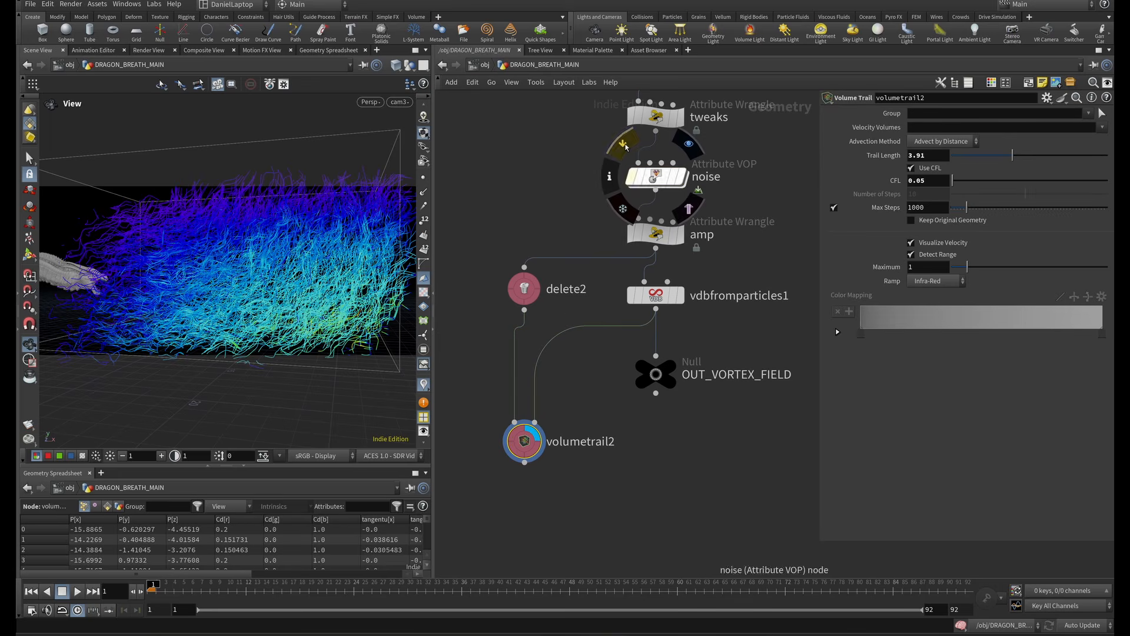
{"action": "left_click", "coordinate": [624, 145]}
{"action": "left_click", "coordinate": [624, 145]}
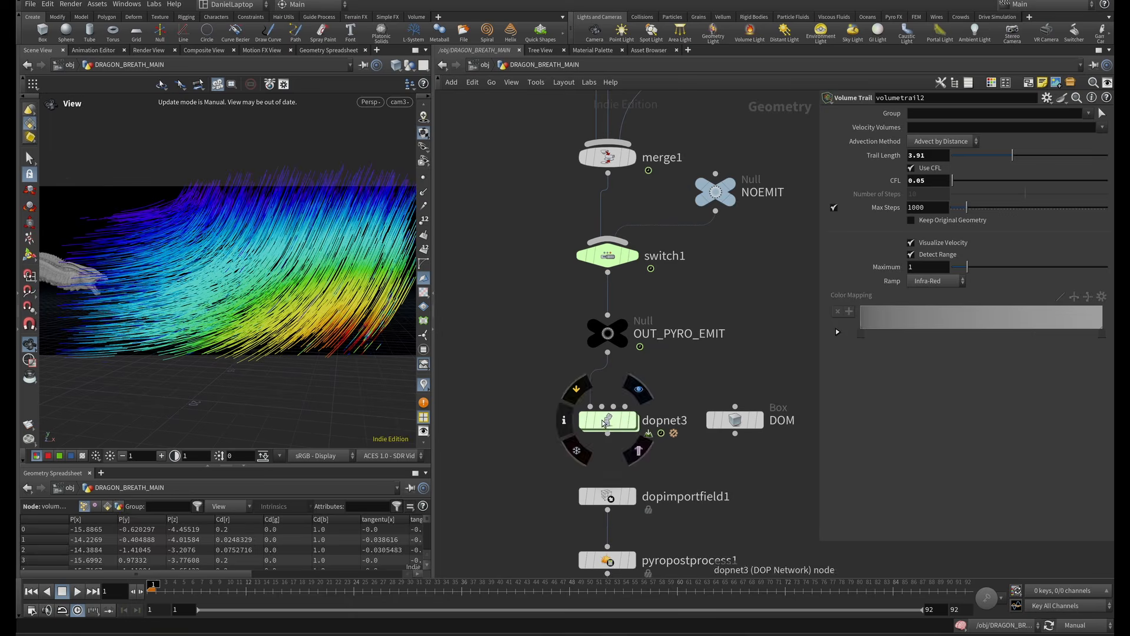
Open dopnet3 and check the volumesamplev line of SOURCE_VEL_FIELD together with the SOP path of its second input.
{"action": "double_click", "coordinate": [600, 419]}
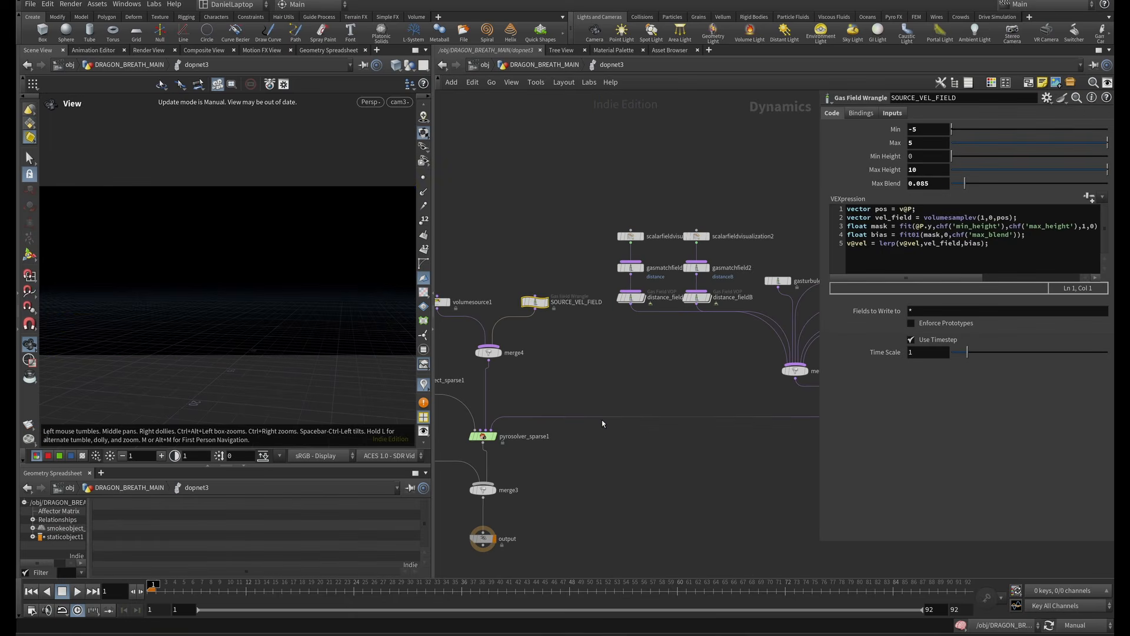
{"action": "left_click_drag", "start_coordinate": [819, 222], "coordinate": [556, 222]}
{"action": "left_click", "coordinate": [772, 222]}
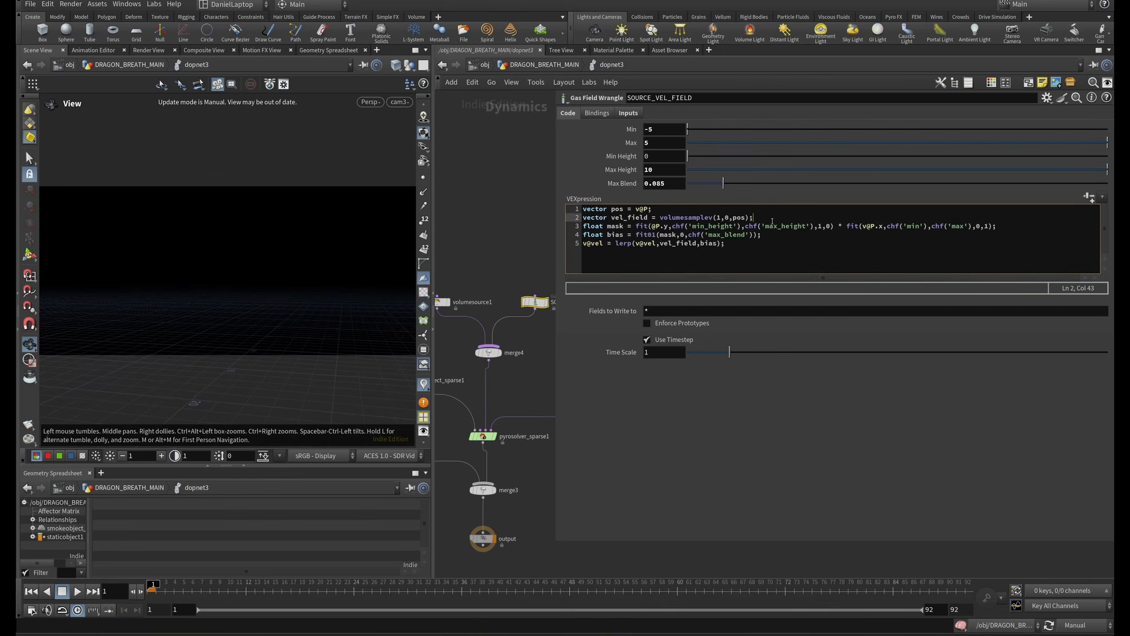
{"action": "left_click_drag", "start_coordinate": [772, 221], "coordinate": [577, 221]}
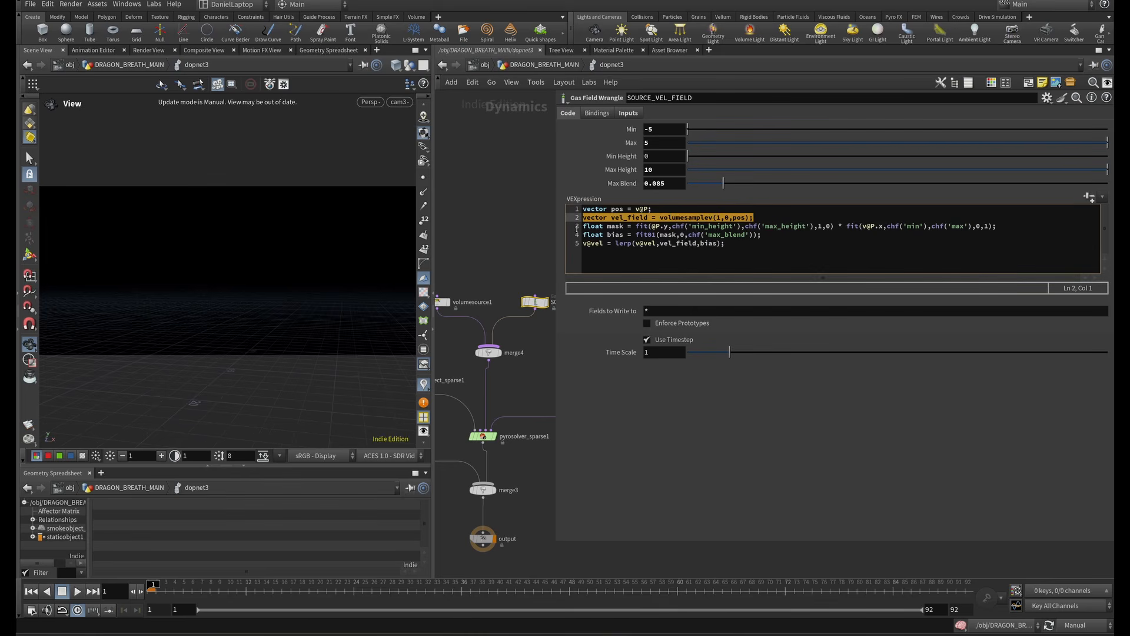
{"action": "left_click", "coordinate": [628, 113]}
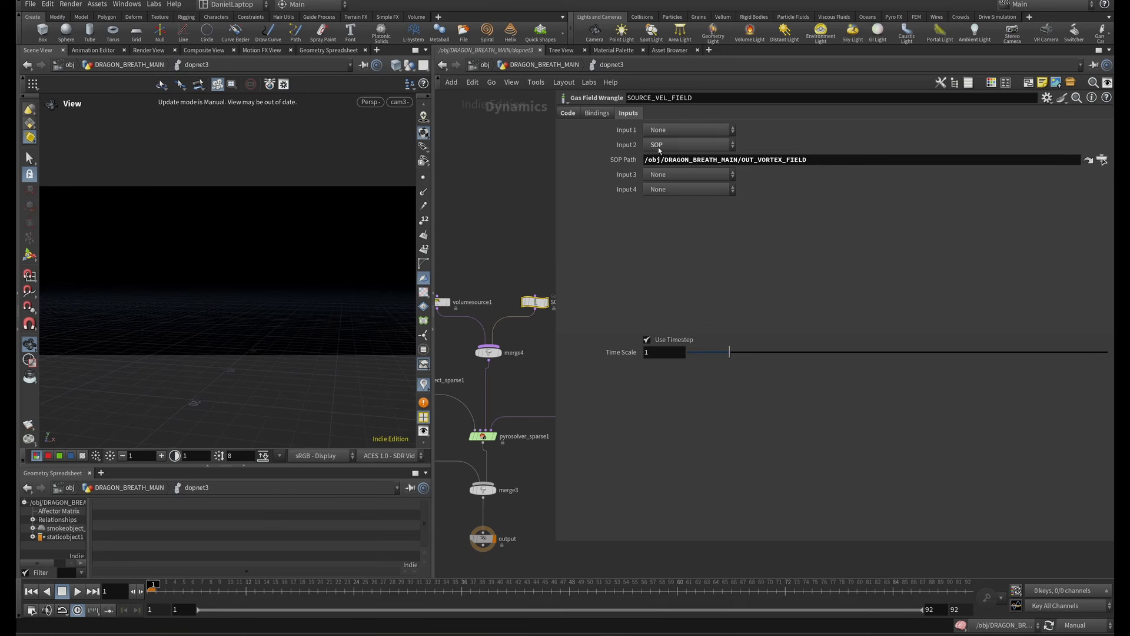
{"action": "left_click_drag", "start_coordinate": [646, 162], "coordinate": [743, 165]}
{"action": "left_click", "coordinate": [568, 113]}
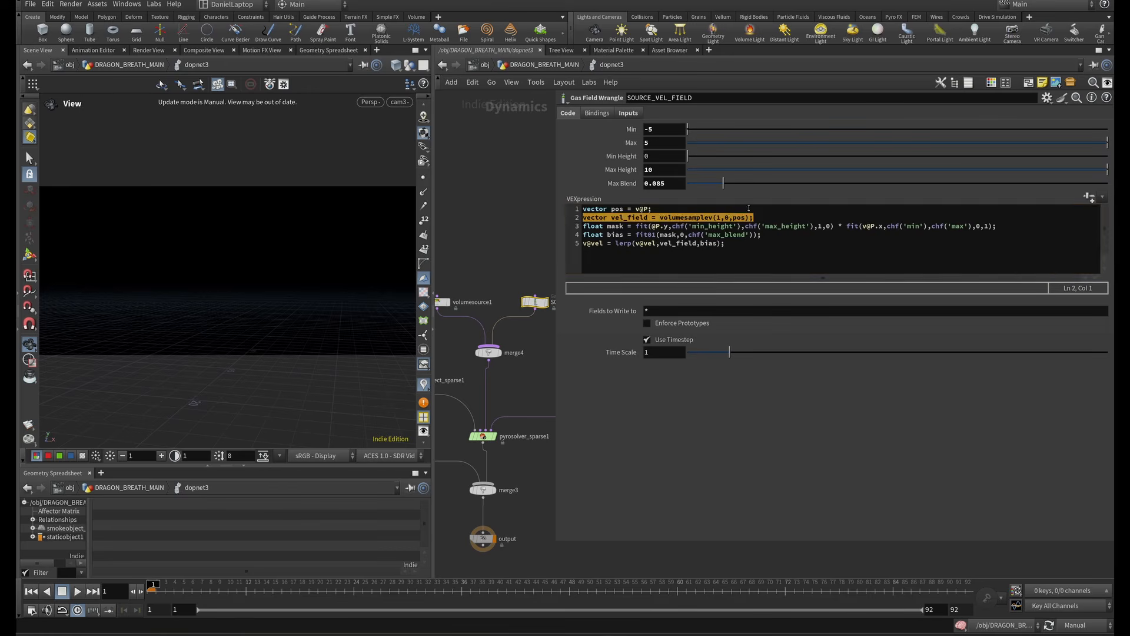
Examine the sampling, mask, bias and lerp lines of SOURCE_VEL_FIELD, then try a Max Blend of 0 and undo it.
{"action": "left_click_drag", "start_coordinate": [754, 217], "coordinate": [583, 218]}
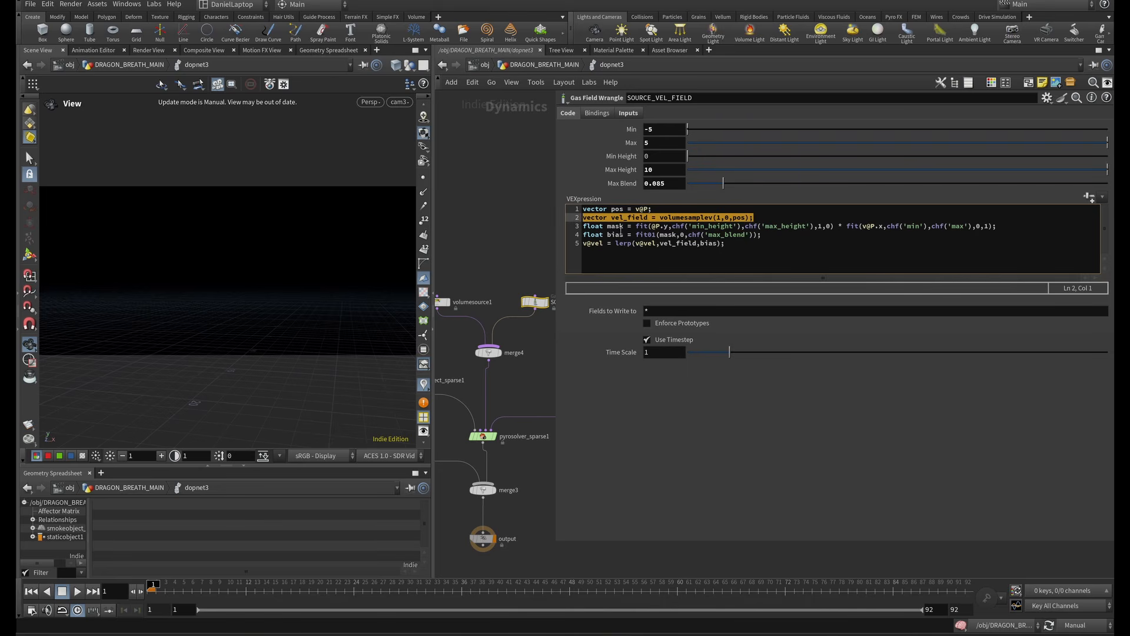
{"action": "left_click", "coordinate": [621, 226]}
{"action": "left_click_drag", "start_coordinate": [991, 229], "coordinate": [580, 234]}
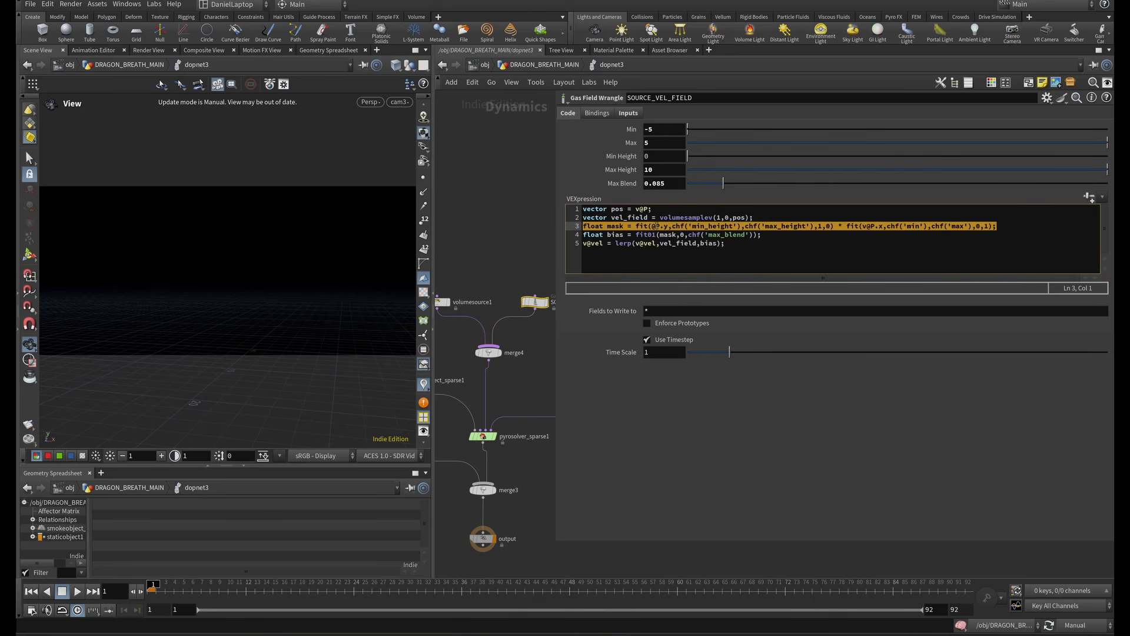
{"action": "left_click_drag", "start_coordinate": [760, 234], "coordinate": [578, 235]}
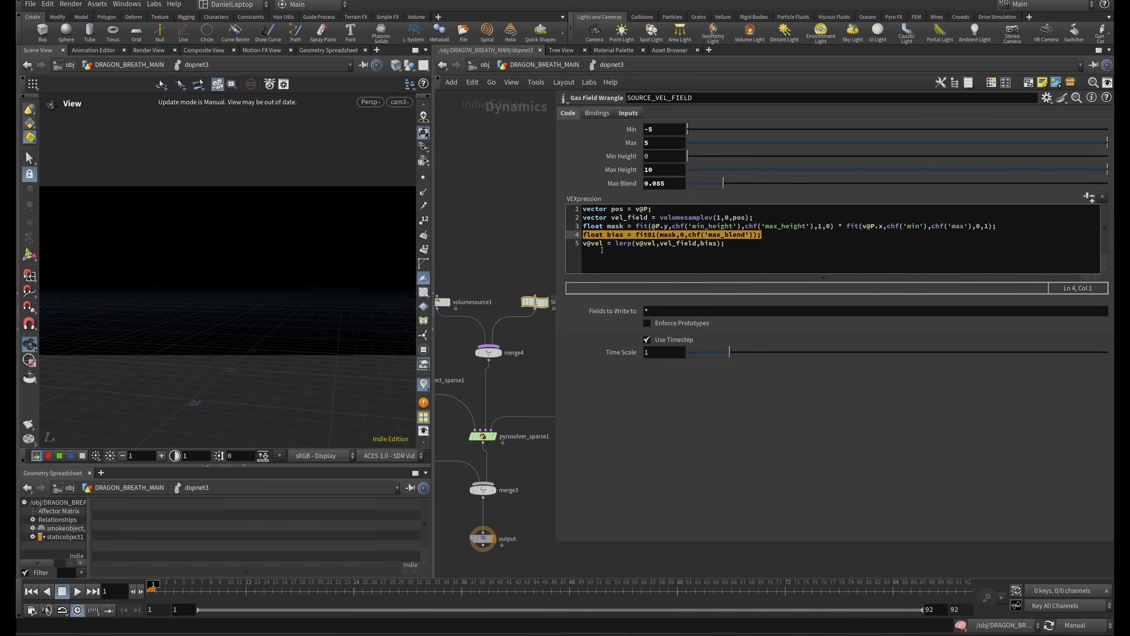
{"action": "left_click_drag", "start_coordinate": [656, 243], "coordinate": [698, 244]}
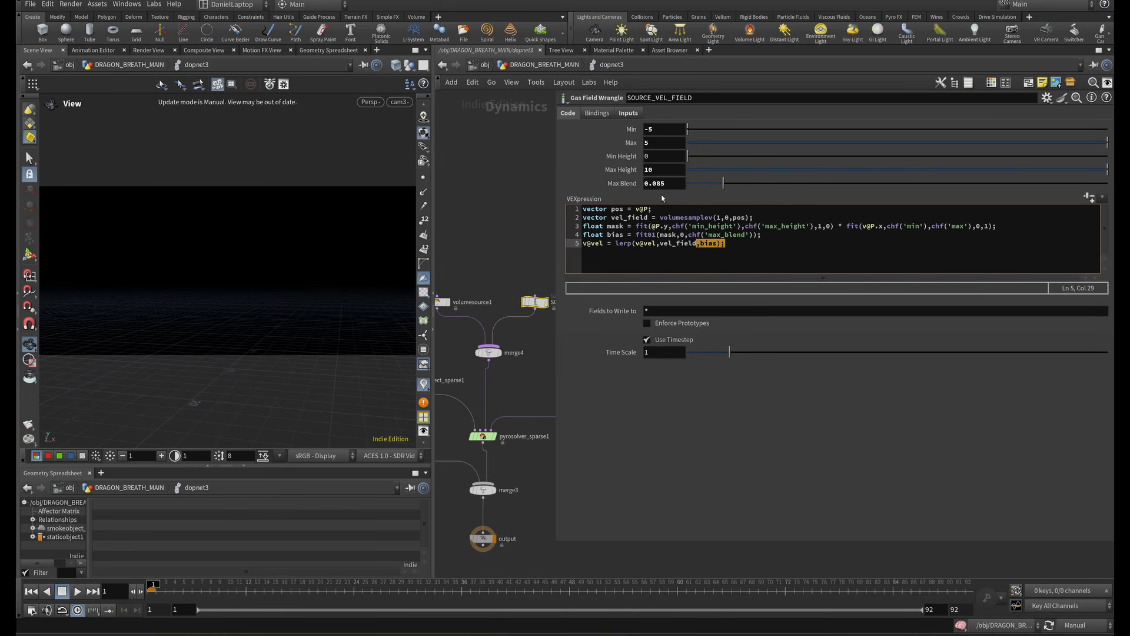
{"action": "left_click_drag", "start_coordinate": [724, 183], "coordinate": [687, 183]}
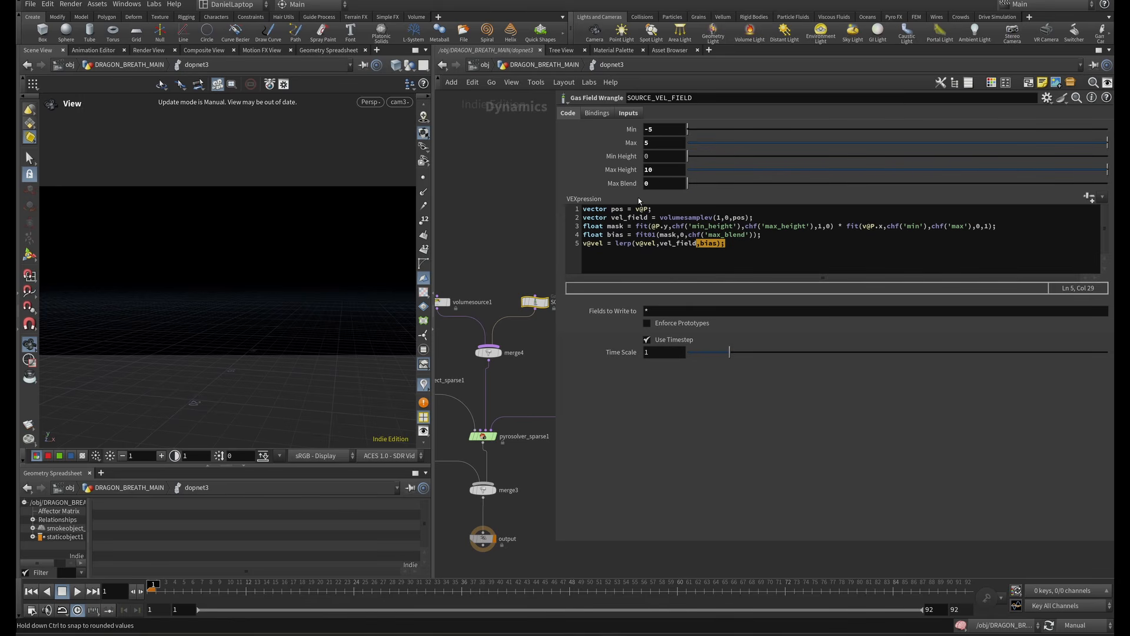
{"action": "key", "text": "ctrl+z"}
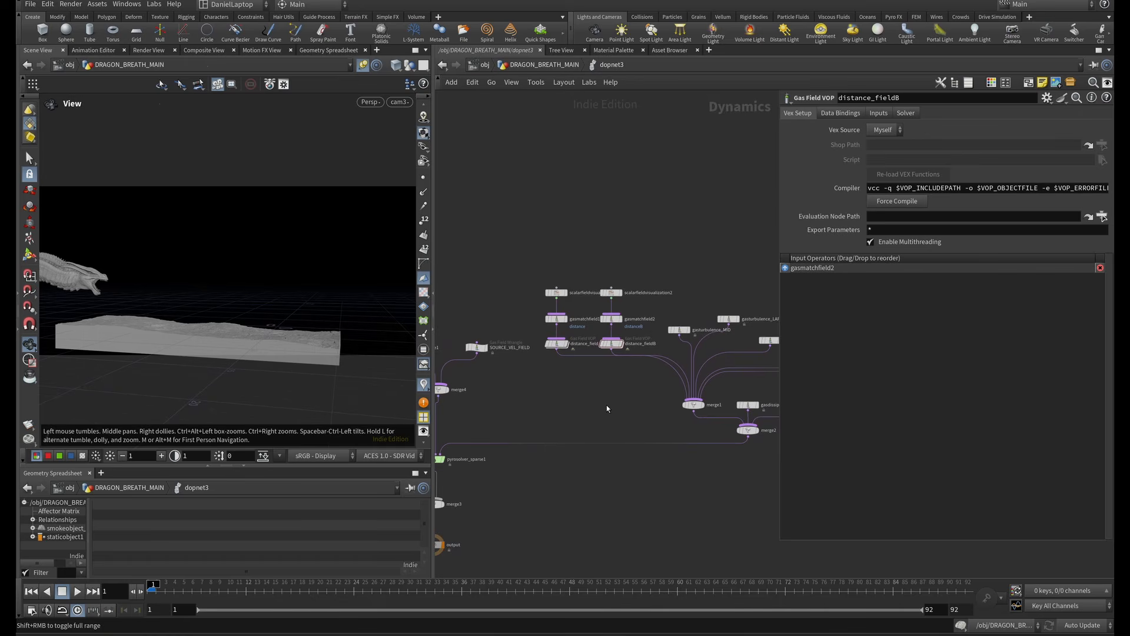
Locate the distance field nodes and check the Control Field set on gasturbulence_Initial.
{"action": "left_click_drag", "start_coordinate": [657, 216], "coordinate": [521, 349]}
{"action": "middle_click_drag", "start_coordinate": [651, 381], "coordinate": [520, 390]}
{"action": "scroll", "coordinate": [680, 351], "scroll_direction": "up", "scroll_amount": 2}
{"action": "left_click_drag", "start_coordinate": [736, 312], "coordinate": [650, 349]}
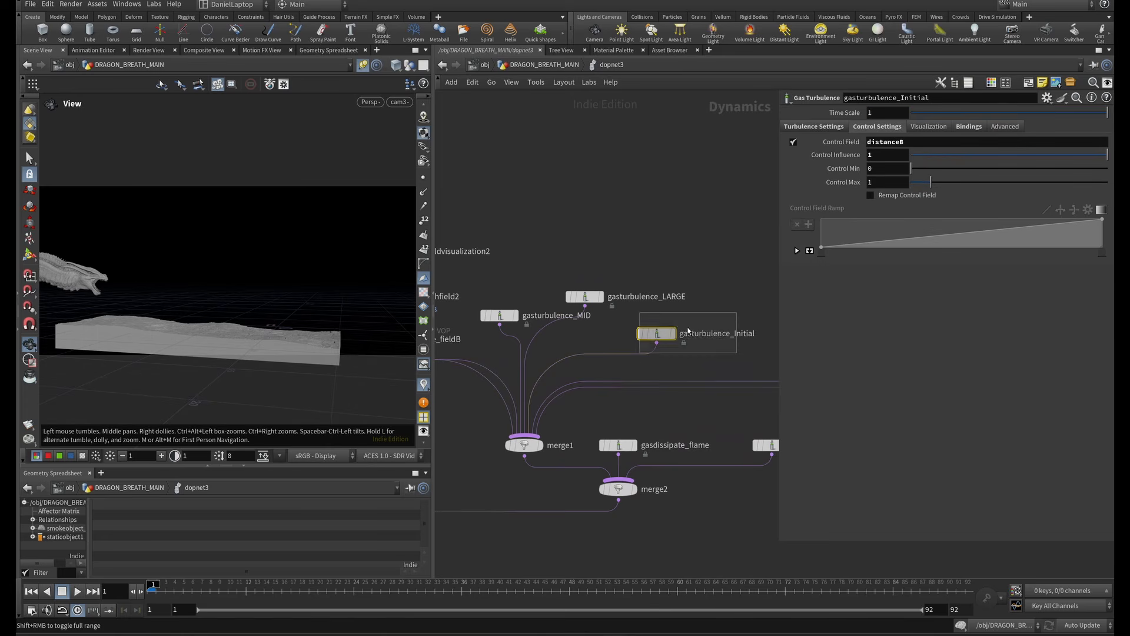
{"action": "left_click_drag", "start_coordinate": [904, 142], "coordinate": [857, 153]}
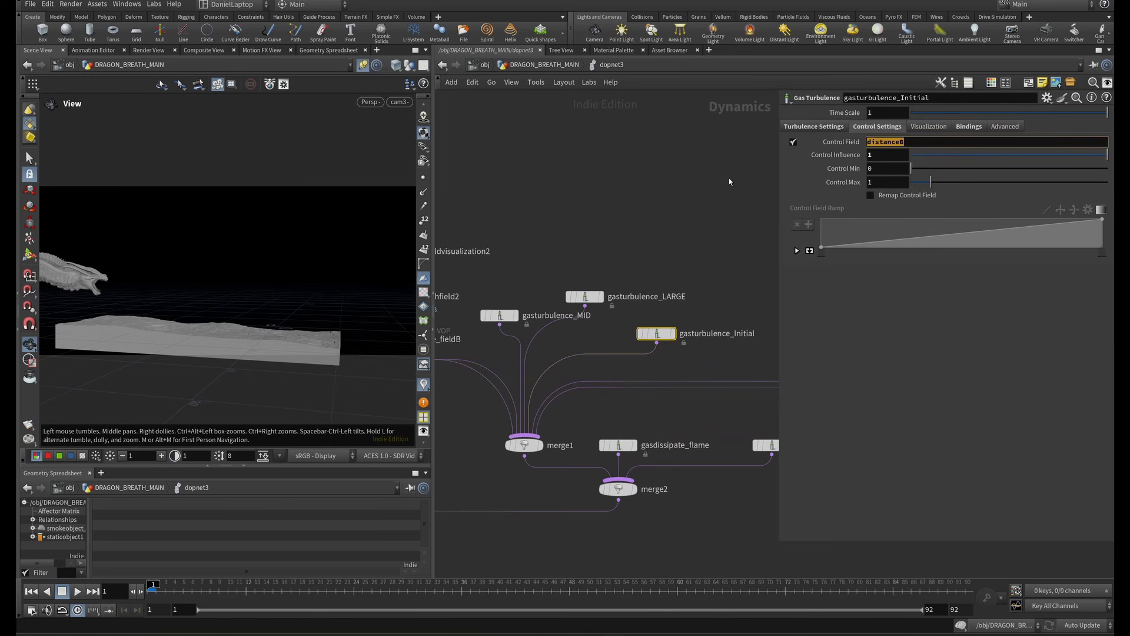
Check the Control Field set on gasdisturb_FLAME.
{"action": "left_click", "coordinate": [684, 242]}
{"action": "scroll", "coordinate": [698, 290], "scroll_direction": "down", "scroll_amount": 2}
{"action": "middle_click_drag", "start_coordinate": [700, 291], "coordinate": [610, 272]}
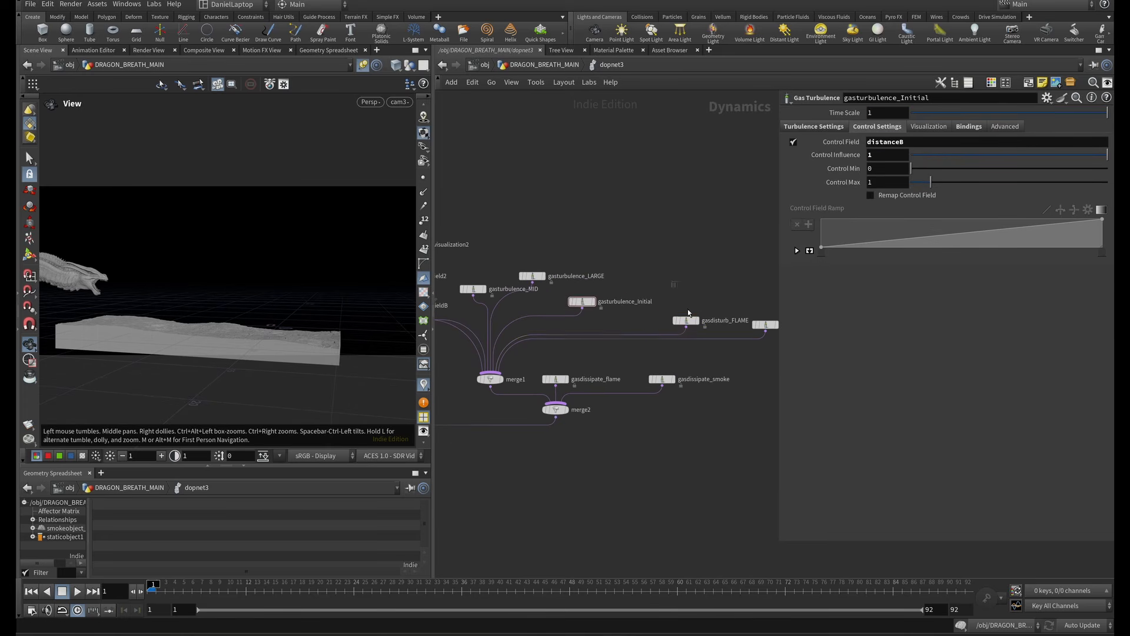
{"action": "left_click_drag", "start_coordinate": [672, 288], "coordinate": [707, 338]}
{"action": "left_click", "coordinate": [842, 141]}
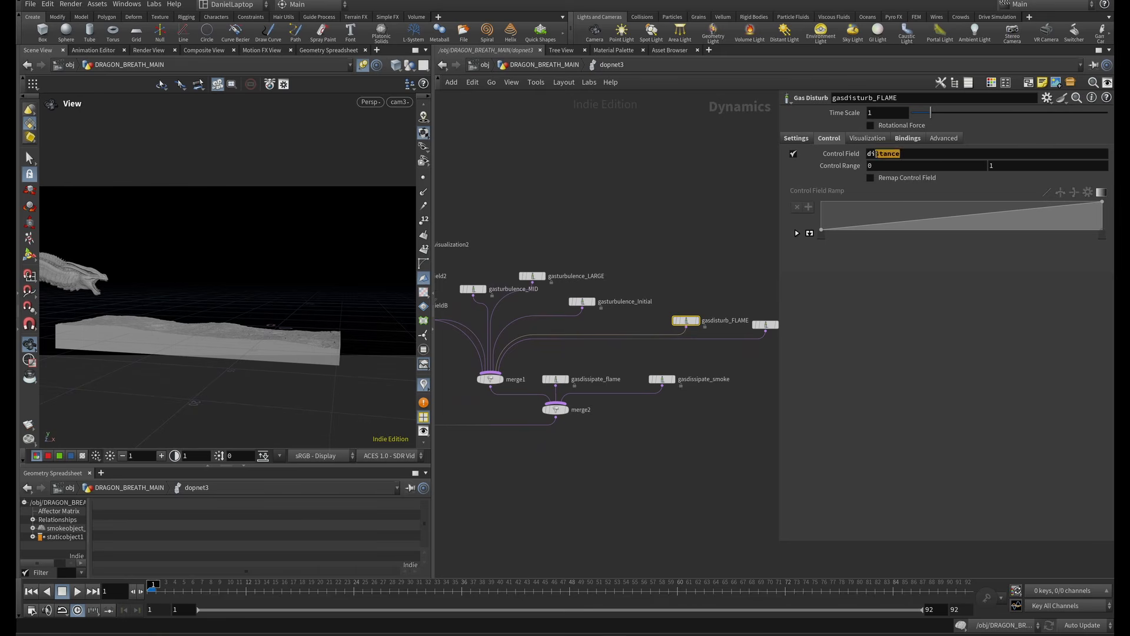
Go back to the distance field branches and inspect the Field setting of gasmatchfield2.
{"action": "left_click", "coordinate": [537, 204]}
{"action": "middle_click_drag", "start_coordinate": [537, 203], "coordinate": [708, 198]}
{"action": "scroll", "coordinate": [529, 255], "scroll_direction": "up", "scroll_amount": 4}
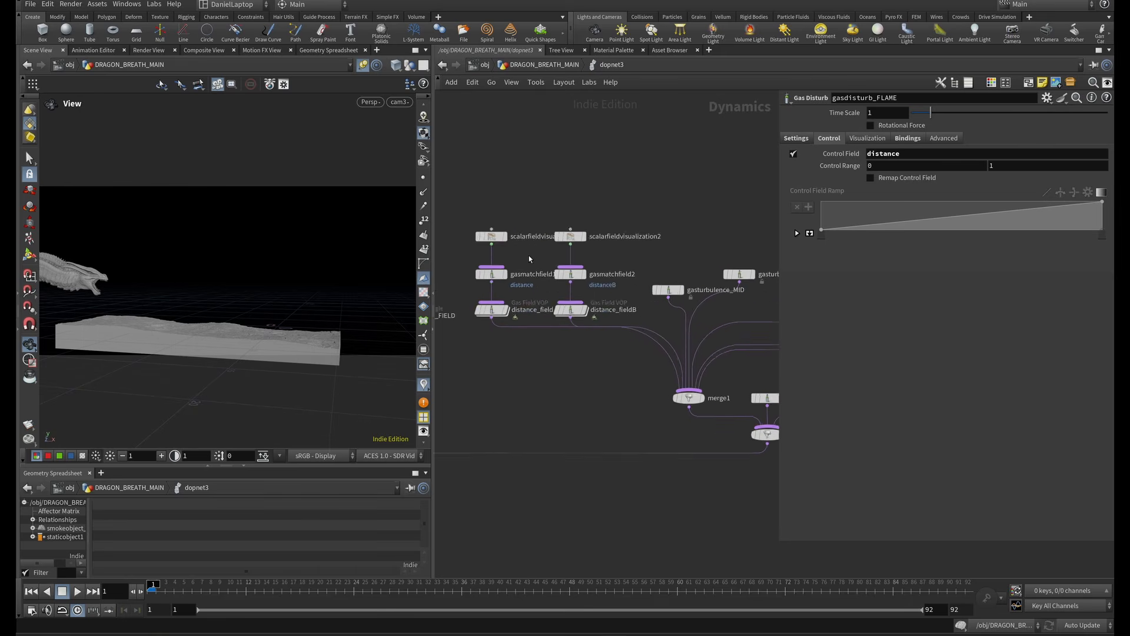
{"action": "left_click_drag", "start_coordinate": [680, 259], "coordinate": [567, 312]}
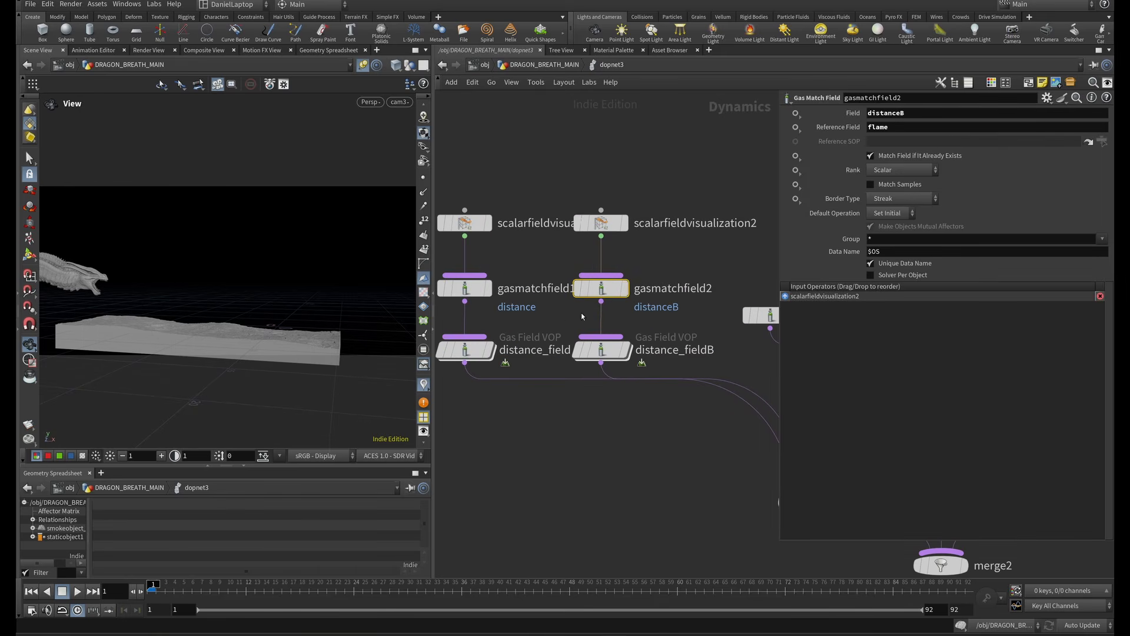
{"action": "mouse_move", "coordinate": [605, 295]}
{"action": "left_click_drag", "start_coordinate": [926, 114], "coordinate": [865, 115]}
{"action": "key", "text": "Tab"}
{"action": "left_click", "coordinate": [625, 166]}
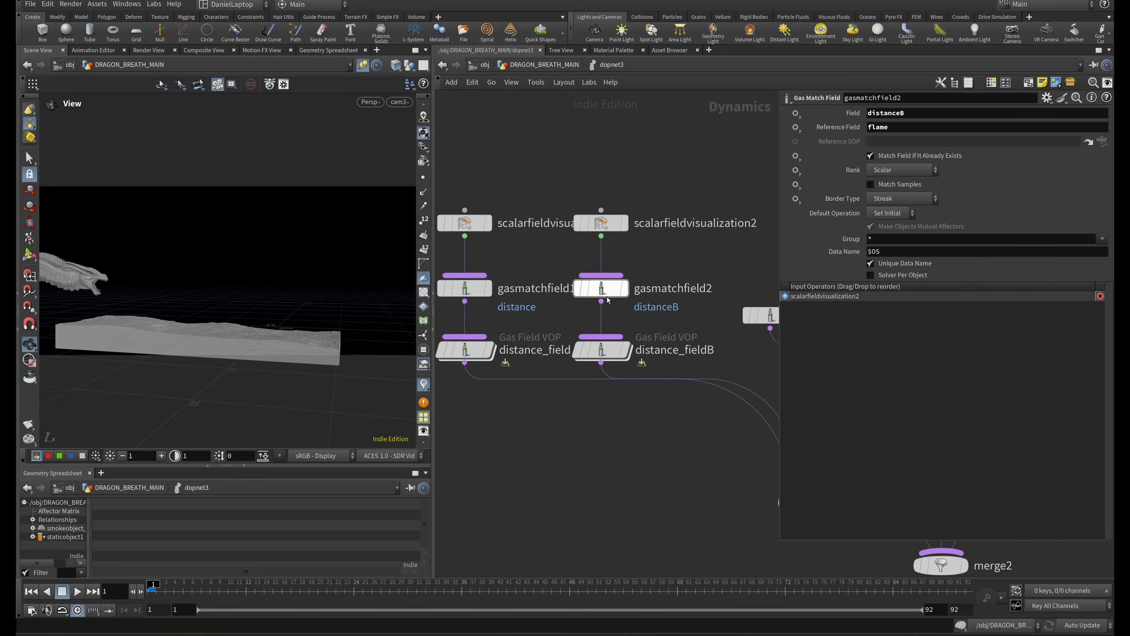
Open the VOP network of distance_fieldB and inspect the bind2 and vecgetcompon1 nodes.
{"action": "double_click", "coordinate": [606, 351]}
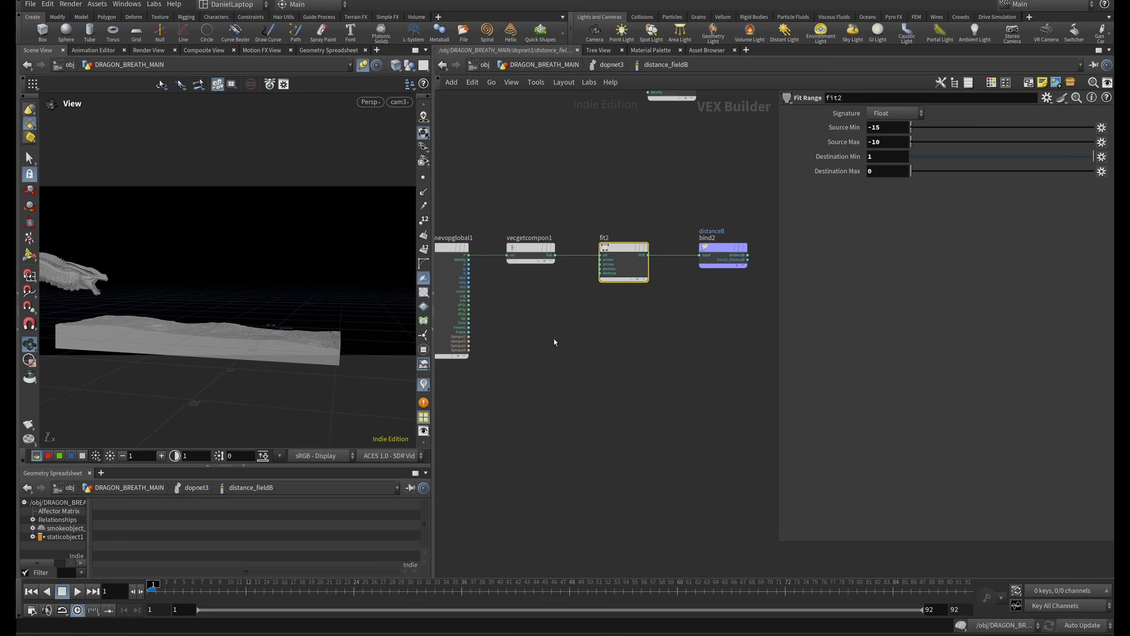
{"action": "middle_click_drag", "start_coordinate": [554, 339], "coordinate": [636, 331]}
{"action": "scroll", "coordinate": [706, 318], "scroll_direction": "up", "scroll_amount": 1}
{"action": "middle_click_drag", "start_coordinate": [707, 318], "coordinate": [593, 335]}
{"action": "left_click_drag", "start_coordinate": [654, 205], "coordinate": [733, 280]}
{"action": "middle_click_drag", "start_coordinate": [519, 330], "coordinate": [688, 336]}
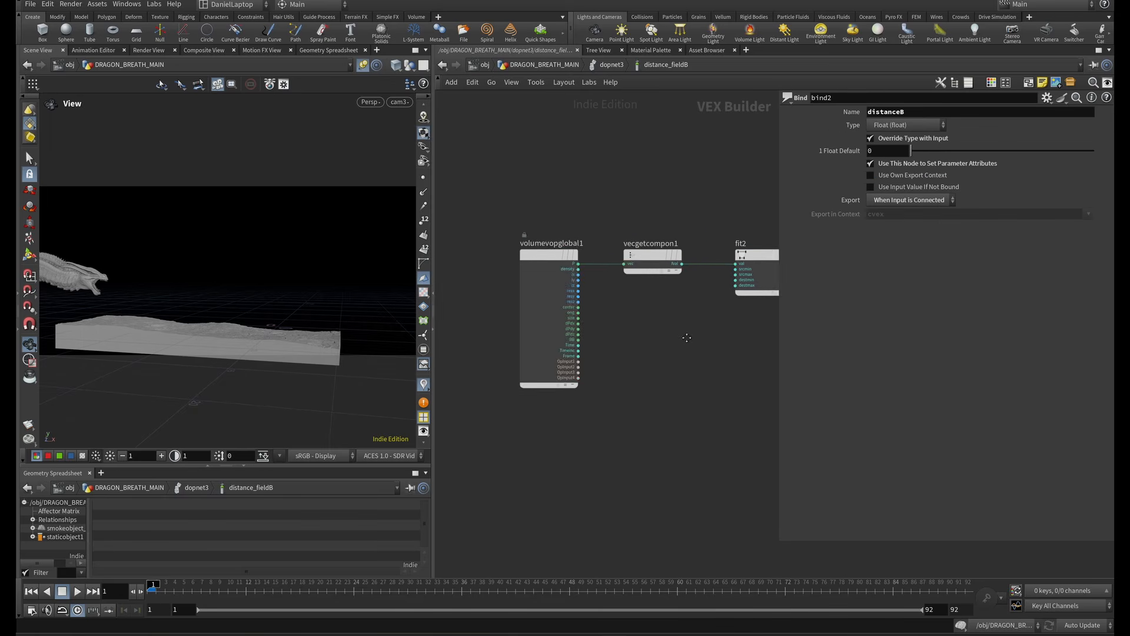
{"action": "scroll", "coordinate": [641, 293], "scroll_direction": "up", "scroll_amount": 2}
{"action": "left_click_drag", "start_coordinate": [700, 175], "coordinate": [620, 288]}
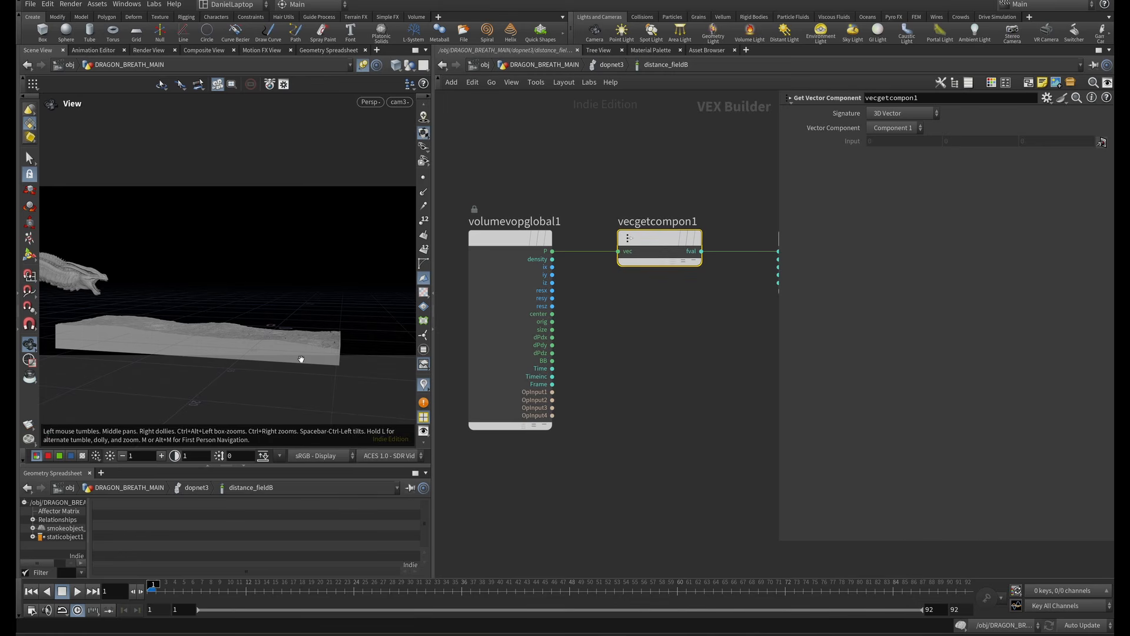
Inspect the source and destination range of fit2 and the export name of bind2, then return to dopnet3.
{"action": "middle_click_drag", "start_coordinate": [709, 342], "coordinate": [510, 355]}
{"action": "left_click_drag", "start_coordinate": [521, 210], "coordinate": [676, 336]}
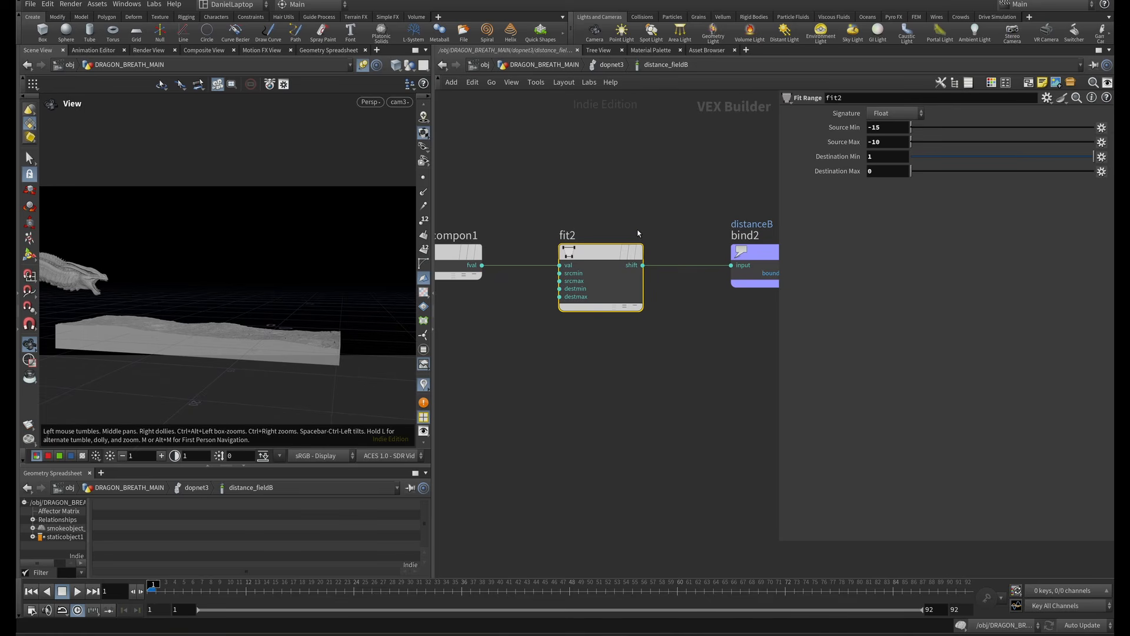
{"action": "scroll", "coordinate": [638, 233], "scroll_direction": "down", "scroll_amount": 3}
{"action": "middle_click_drag", "start_coordinate": [638, 234], "coordinate": [581, 232]}
{"action": "left_click_drag", "start_coordinate": [608, 210], "coordinate": [692, 265]}
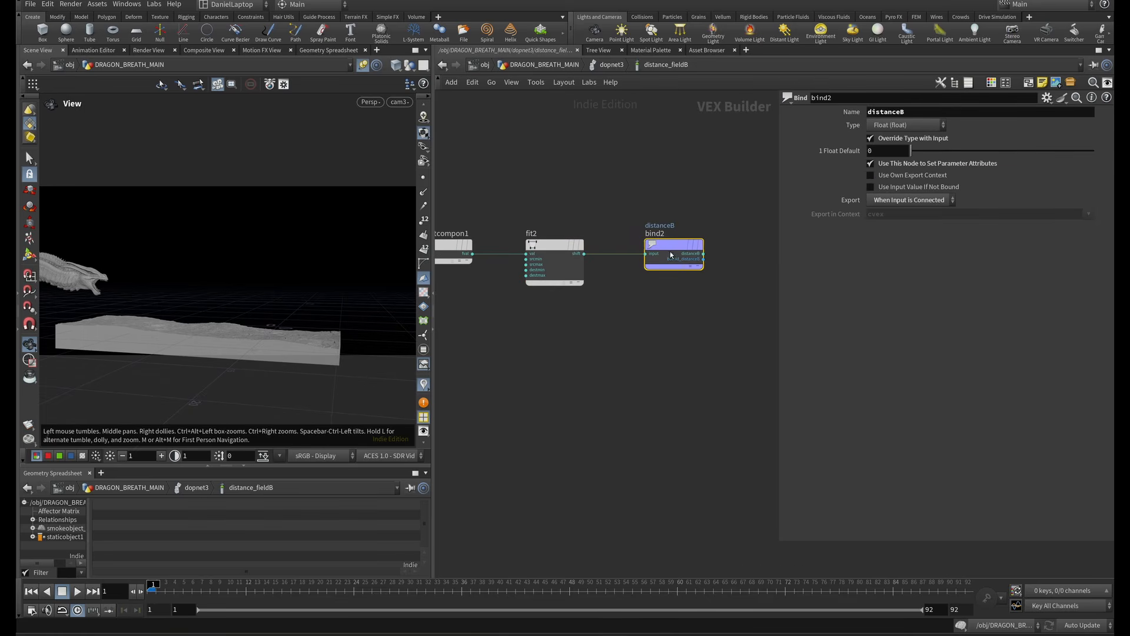
{"action": "left_click", "coordinate": [612, 65]}
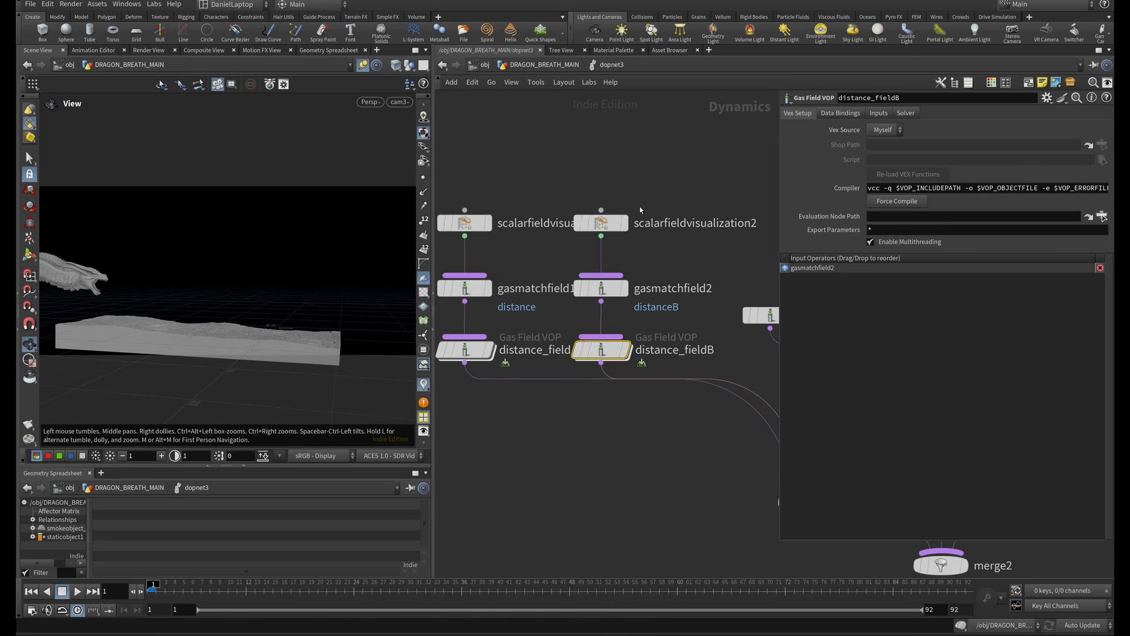
{"action": "middle_click_drag", "start_coordinate": [559, 398], "coordinate": [406, 403]}
{"action": "left_click", "coordinate": [716, 325]}
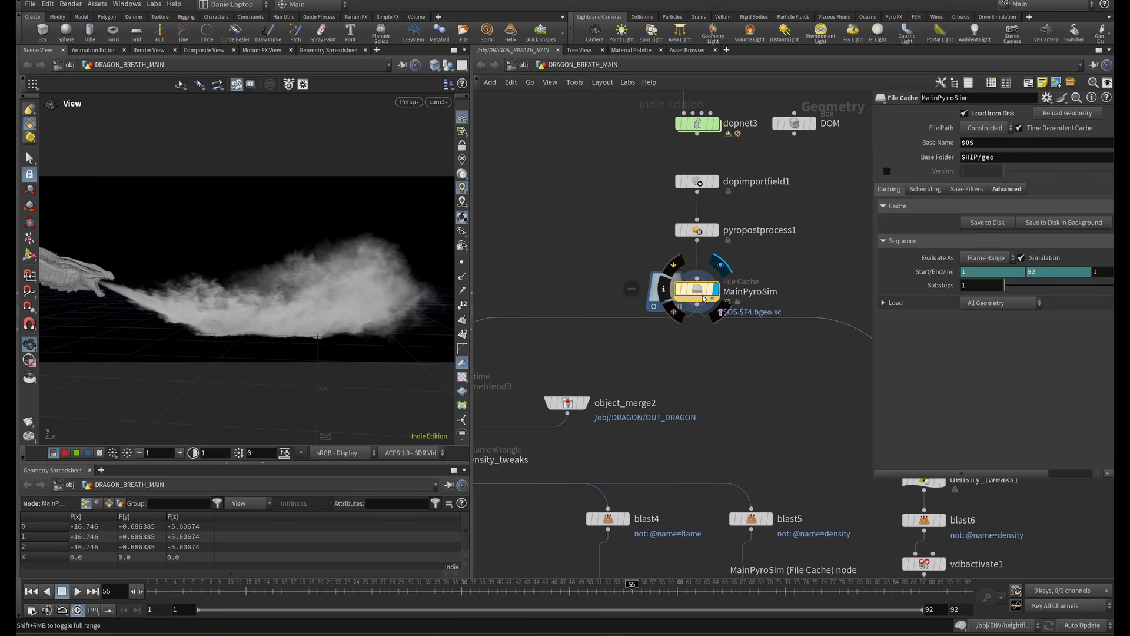
Review the VDB volumes in the node info of MainPyroSim and locate the density_tweaks branch below it.
{"action": "middle_click", "coordinate": [704, 299]}
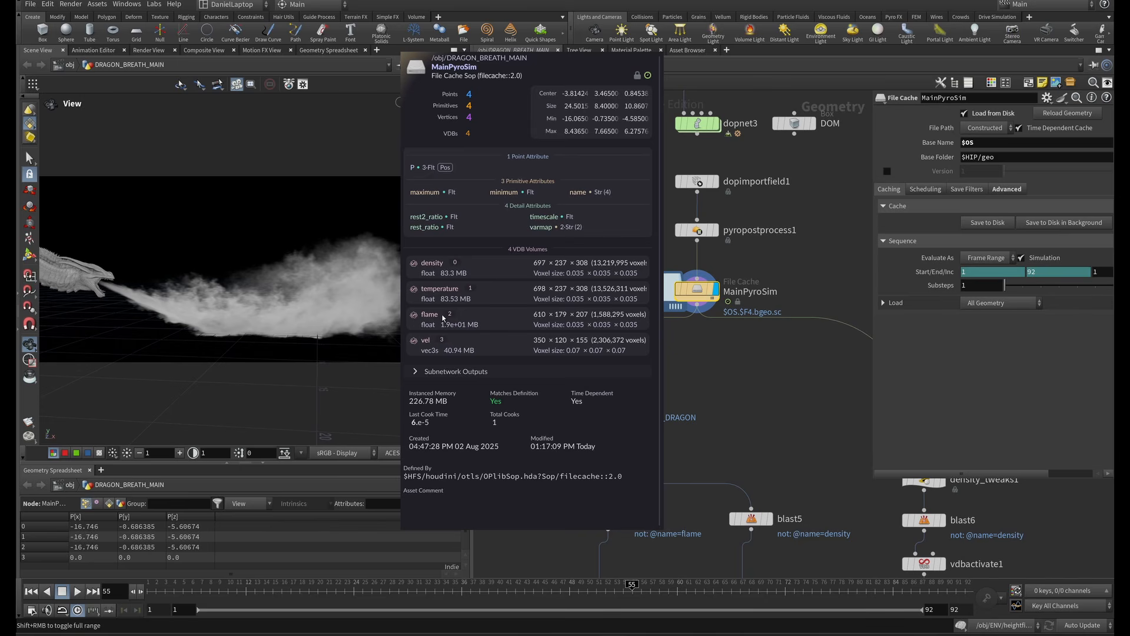
{"action": "scroll", "coordinate": [596, 353], "scroll_direction": "down", "scroll_amount": 3}
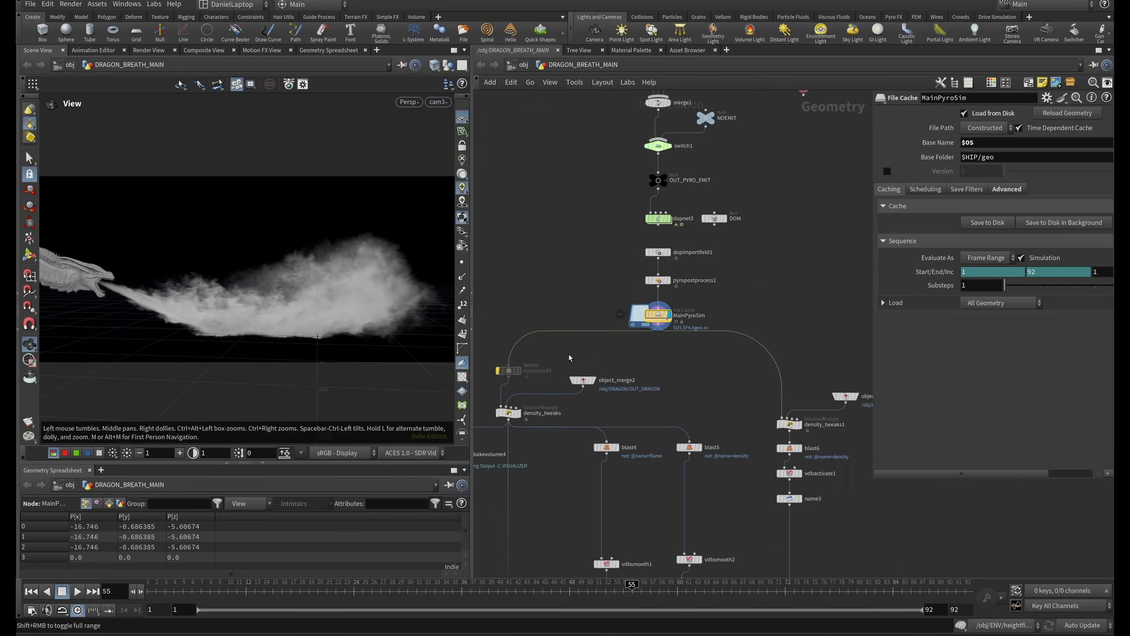
{"action": "middle_click_drag", "start_coordinate": [568, 354], "coordinate": [666, 284]}
{"action": "scroll", "coordinate": [616, 307], "scroll_direction": "up", "scroll_amount": 3}
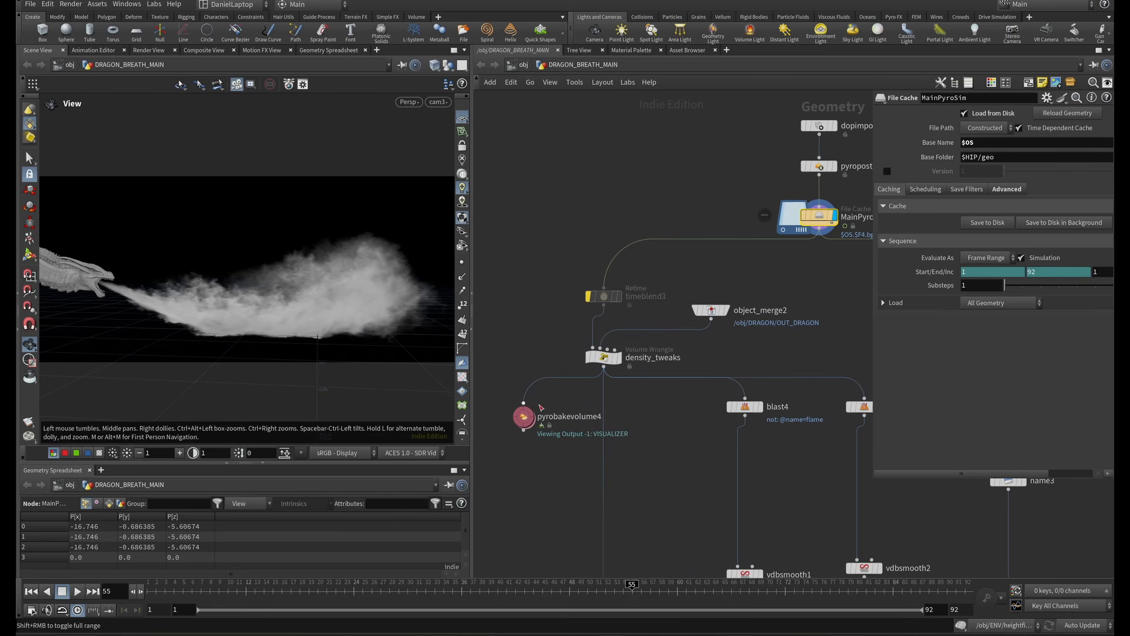
Display density_tweaks, toggle its bypass to compare the smoke near the dragon's mouth, and show its full VEX code.
{"action": "left_click", "coordinate": [611, 359]}
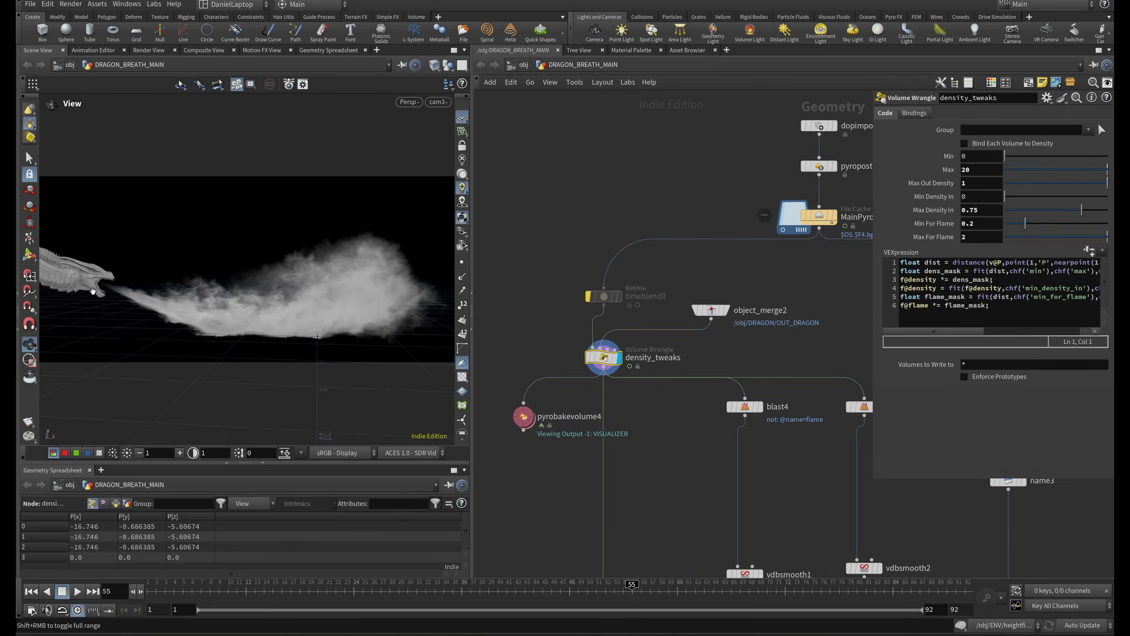
{"action": "right_click_drag", "start_coordinate": [98, 291], "coordinate": [219, 238]}
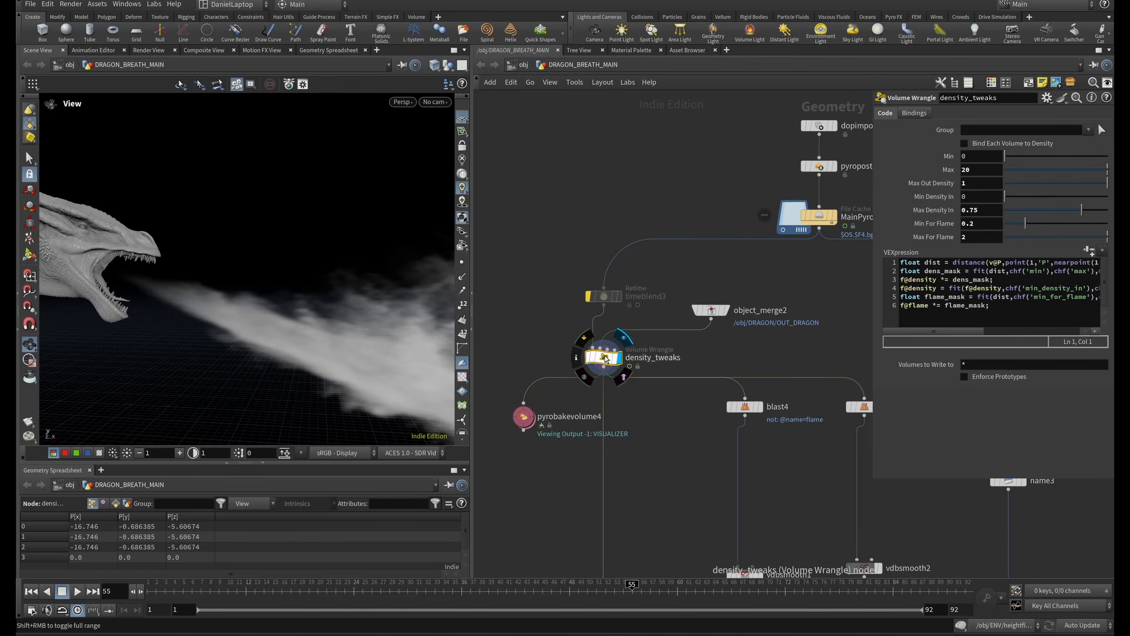
{"action": "left_click", "coordinate": [584, 338]}
{"action": "left_click", "coordinate": [584, 338]}
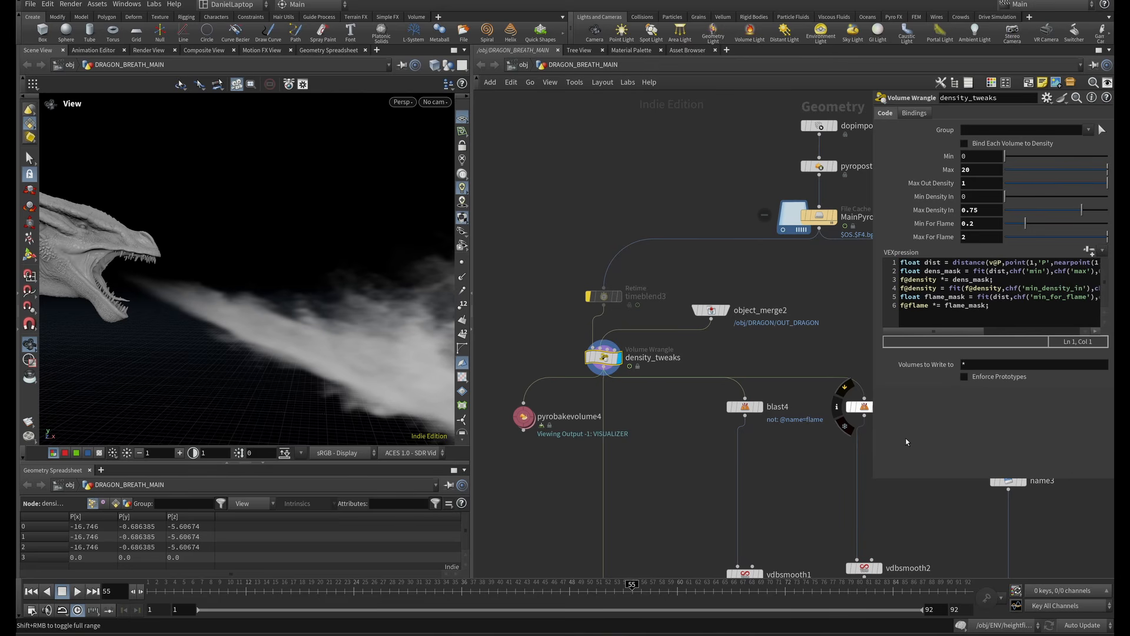
{"action": "left_click_drag", "start_coordinate": [875, 481], "coordinate": [655, 353]}
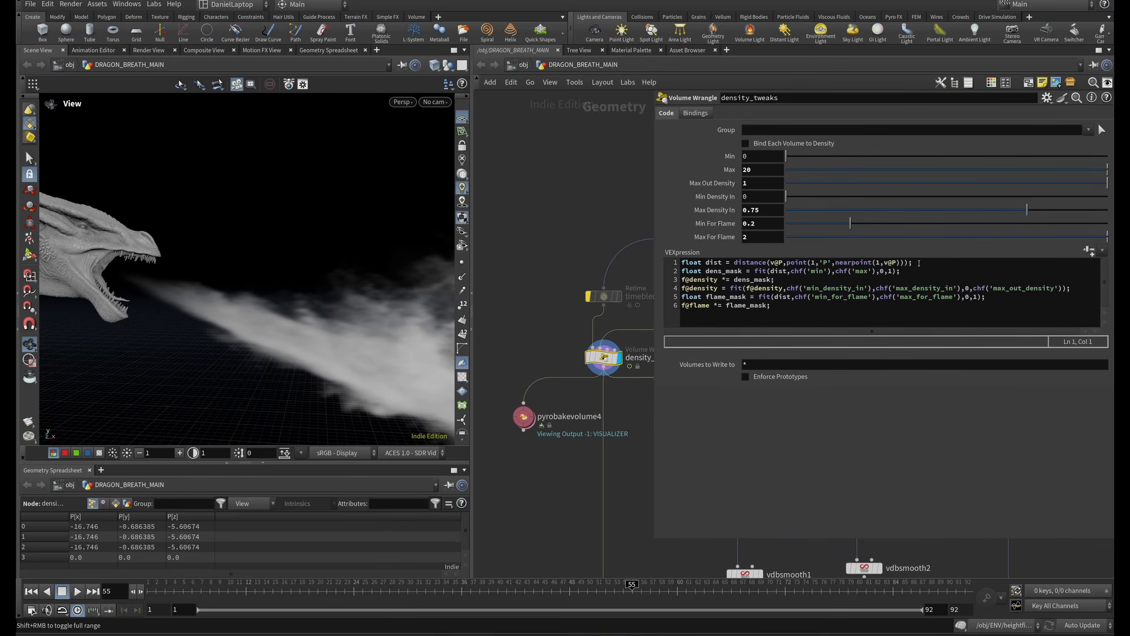
Review the distance, density mask and flame mask lines in the VEX code of density_tweaks.
{"action": "left_click_drag", "start_coordinate": [919, 263], "coordinate": [668, 263]}
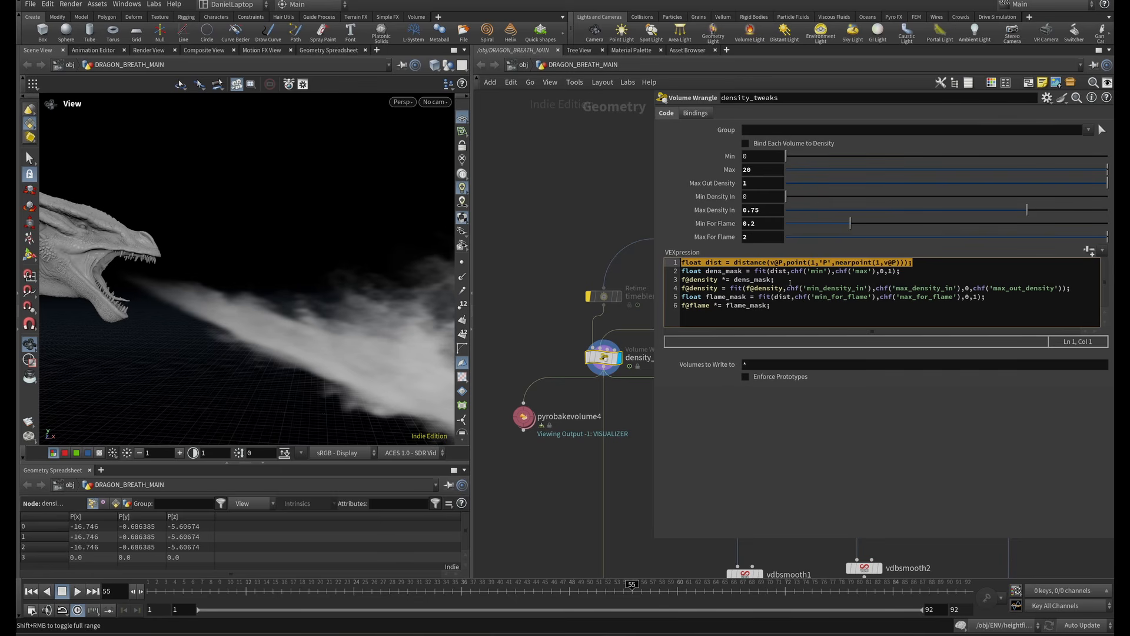
{"action": "left_click_drag", "start_coordinate": [787, 280], "coordinate": [635, 287]}
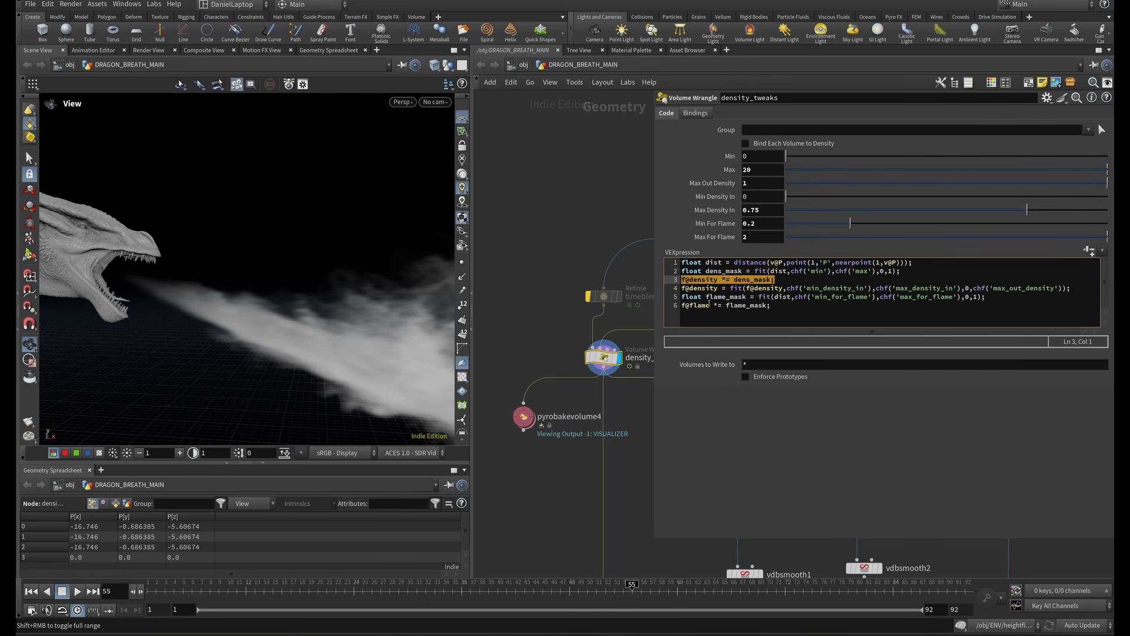
{"action": "left_click_drag", "start_coordinate": [798, 311], "coordinate": [895, 322]}
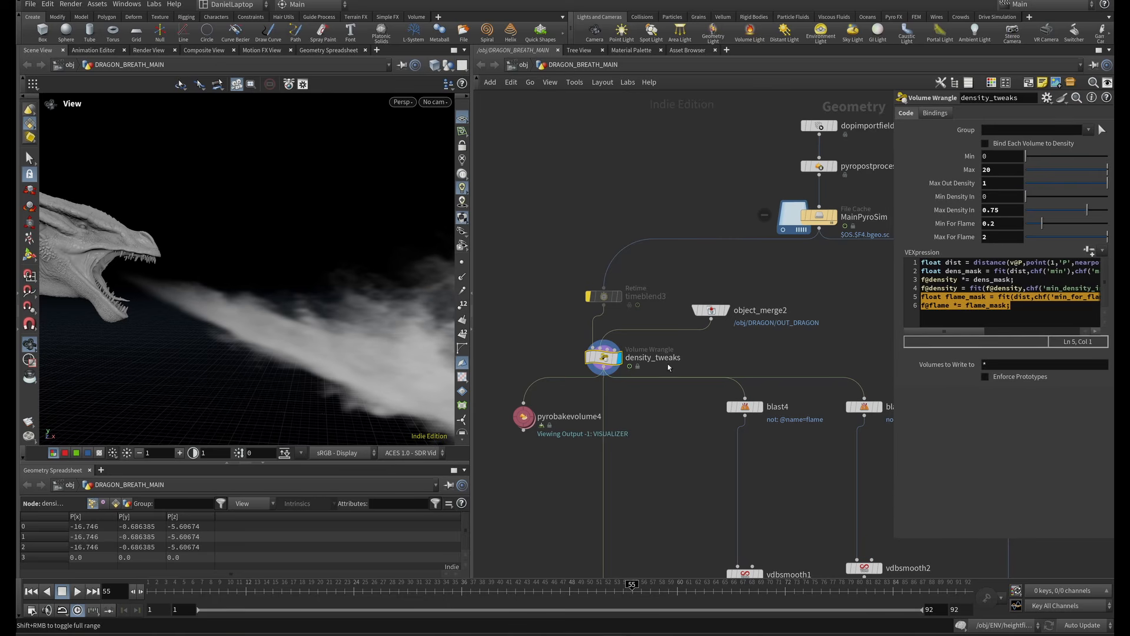
Find the separate density_tweaks1 branch, inspect its distance ramp settings, and display blast6 to view its masked density.
{"action": "left_click_drag", "start_coordinate": [654, 391], "coordinate": [591, 352]}
{"action": "scroll", "coordinate": [777, 347], "scroll_direction": "down", "scroll_amount": 3}
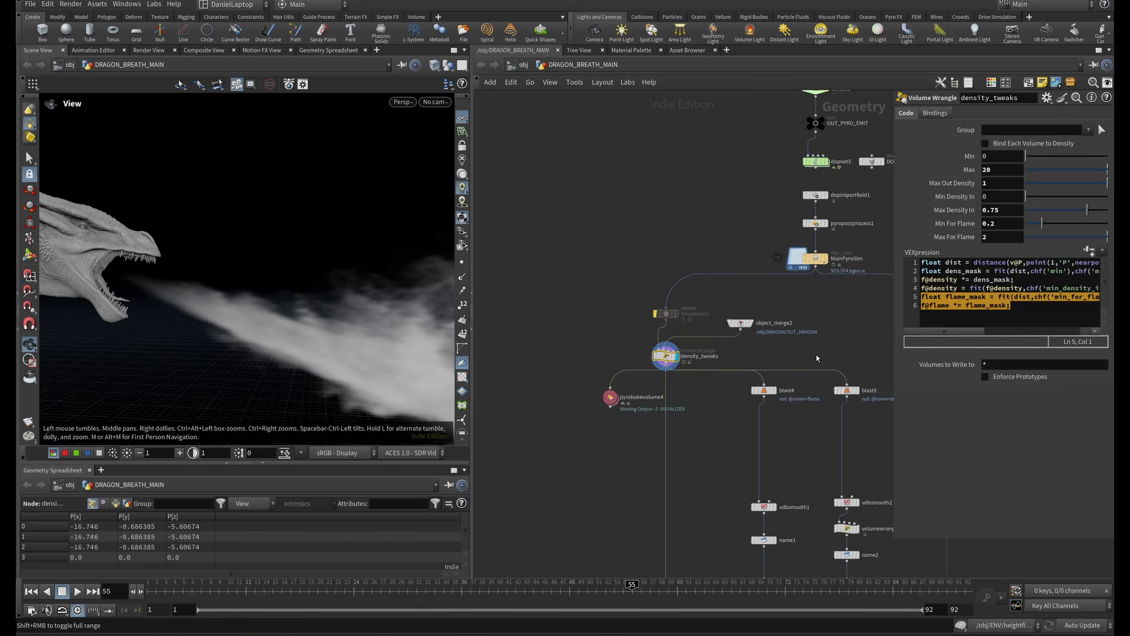
{"action": "middle_click_drag", "start_coordinate": [776, 346], "coordinate": [557, 330]}
{"action": "scroll", "coordinate": [658, 342], "scroll_direction": "up", "scroll_amount": 3}
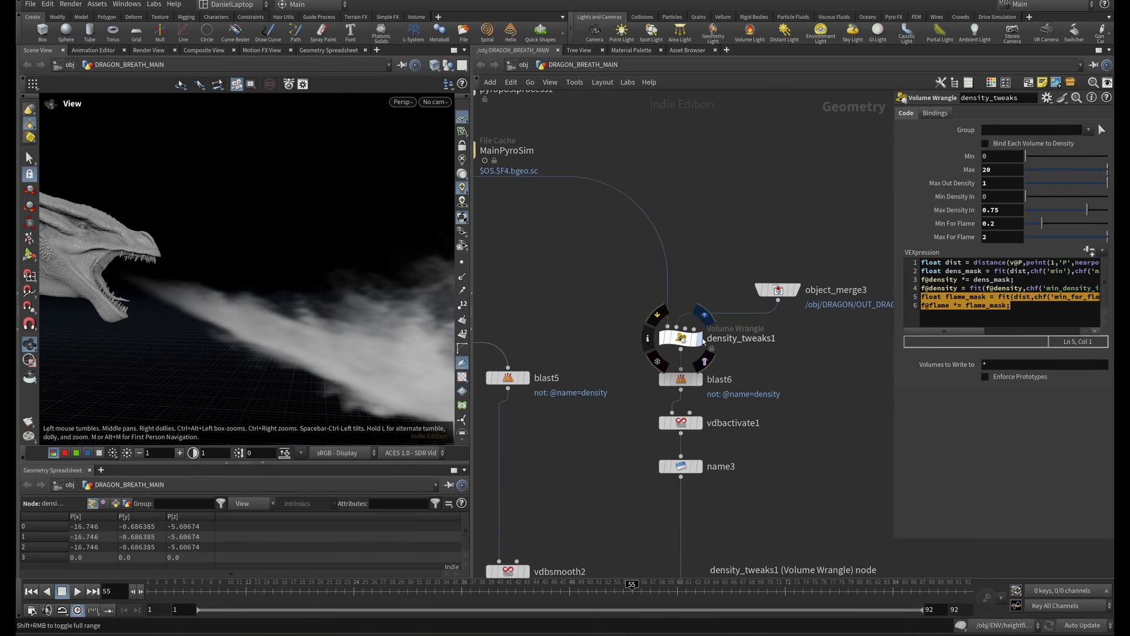
{"action": "left_click", "coordinate": [687, 341]}
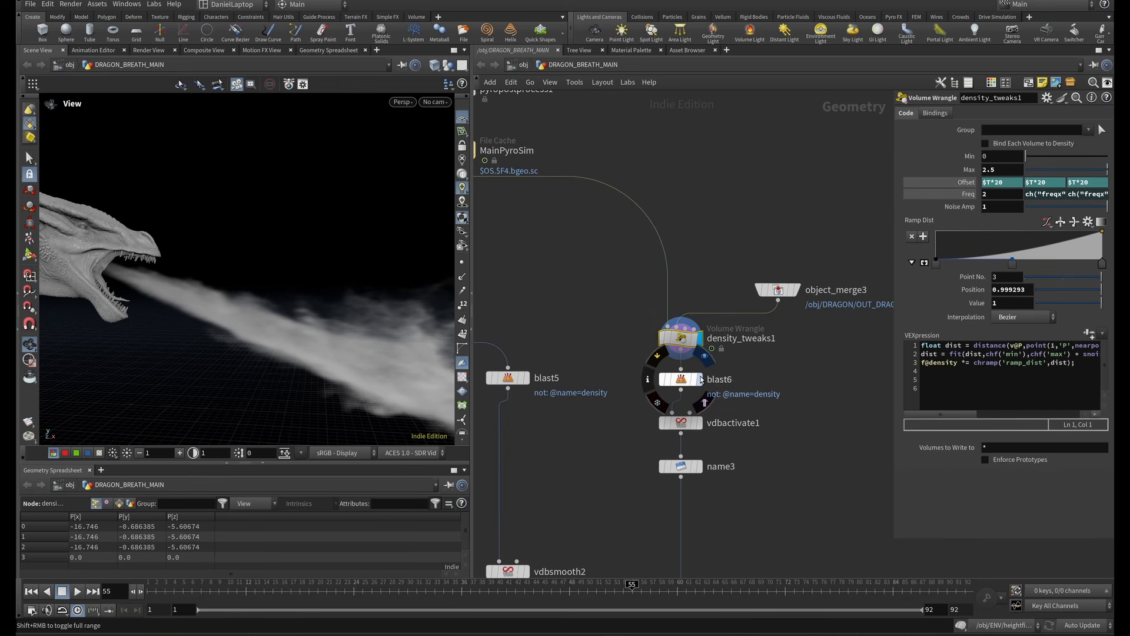
{"action": "left_click", "coordinate": [699, 379]}
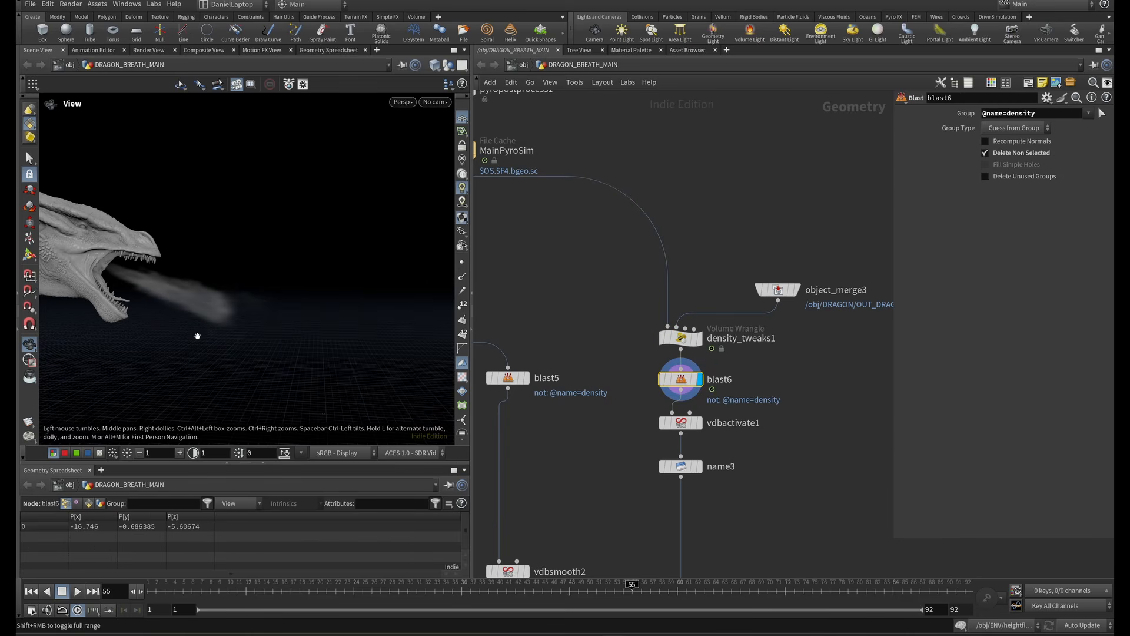
Inspect the blue_field naming in name3, check its primitive attributes in the spreadsheet, and display the node.
{"action": "left_click", "coordinate": [680, 466]}
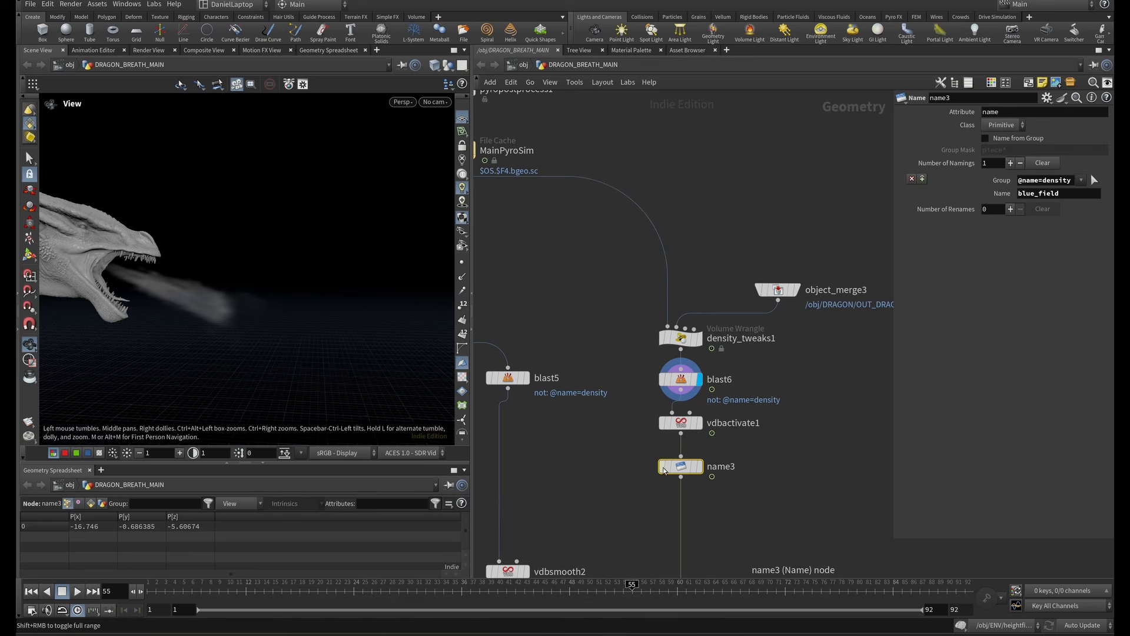
{"action": "left_click", "coordinate": [93, 504]}
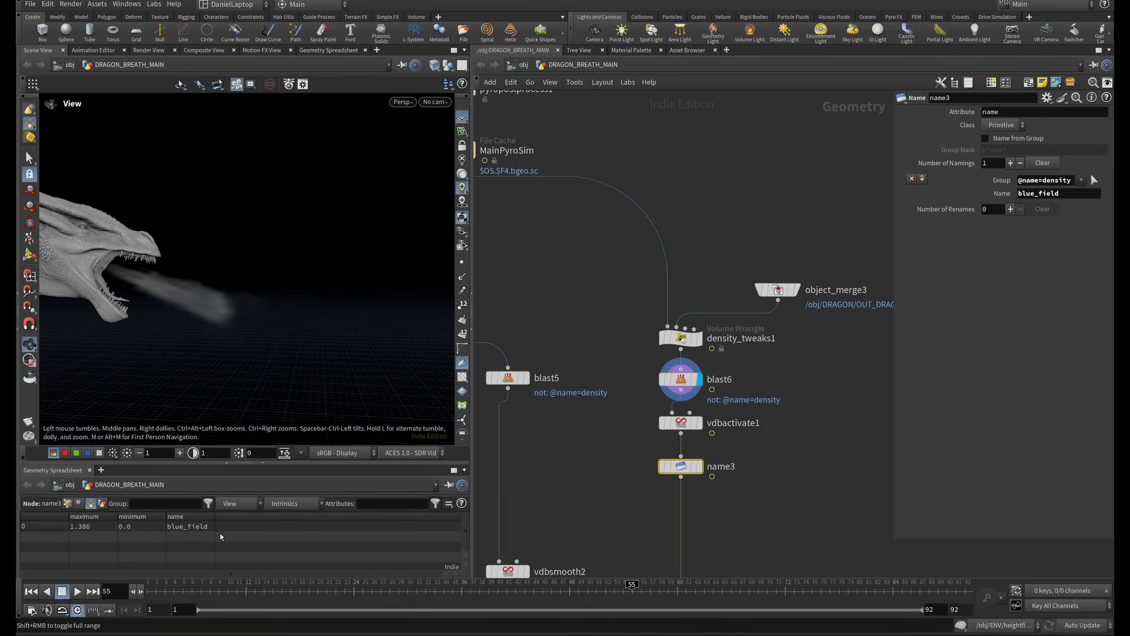
{"action": "left_click", "coordinate": [699, 466]}
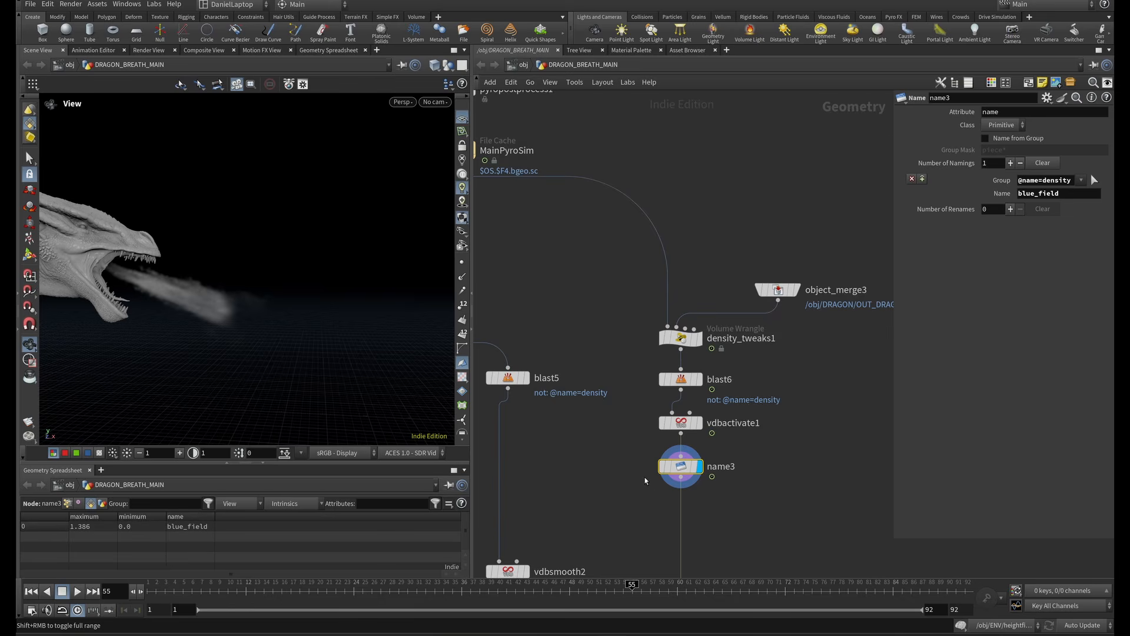
{"action": "scroll", "coordinate": [596, 477], "scroll_direction": "down", "scroll_amount": 3}
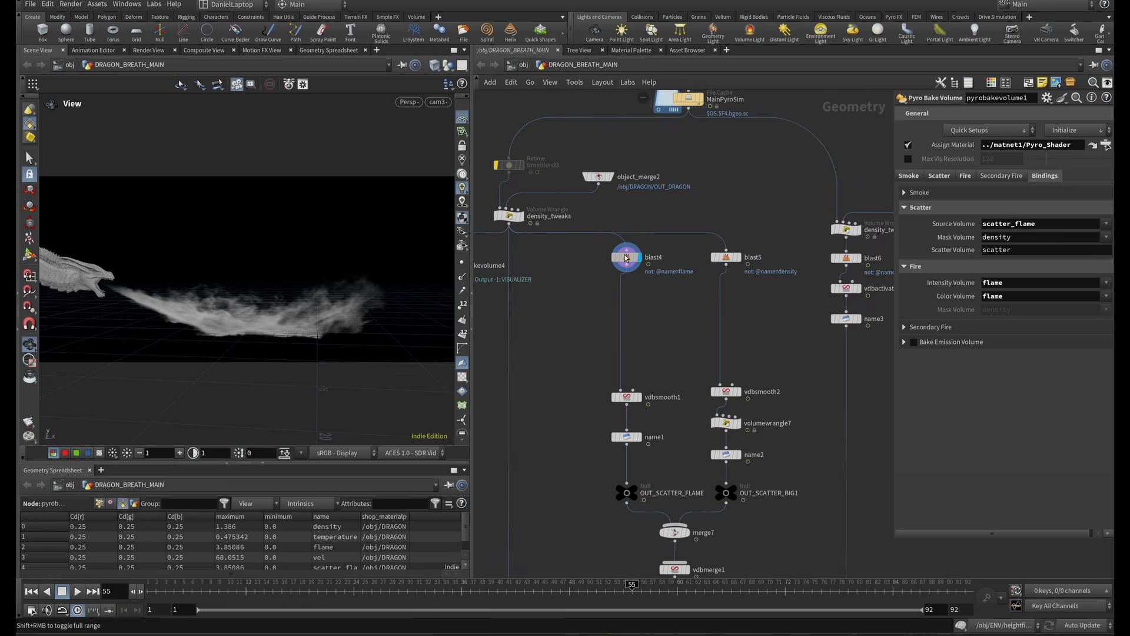
Trace the flame scatter branch through blast4 and vdbsmooth1, and inspect the scatter_flame name set in name1.
{"action": "left_click", "coordinate": [626, 257]}
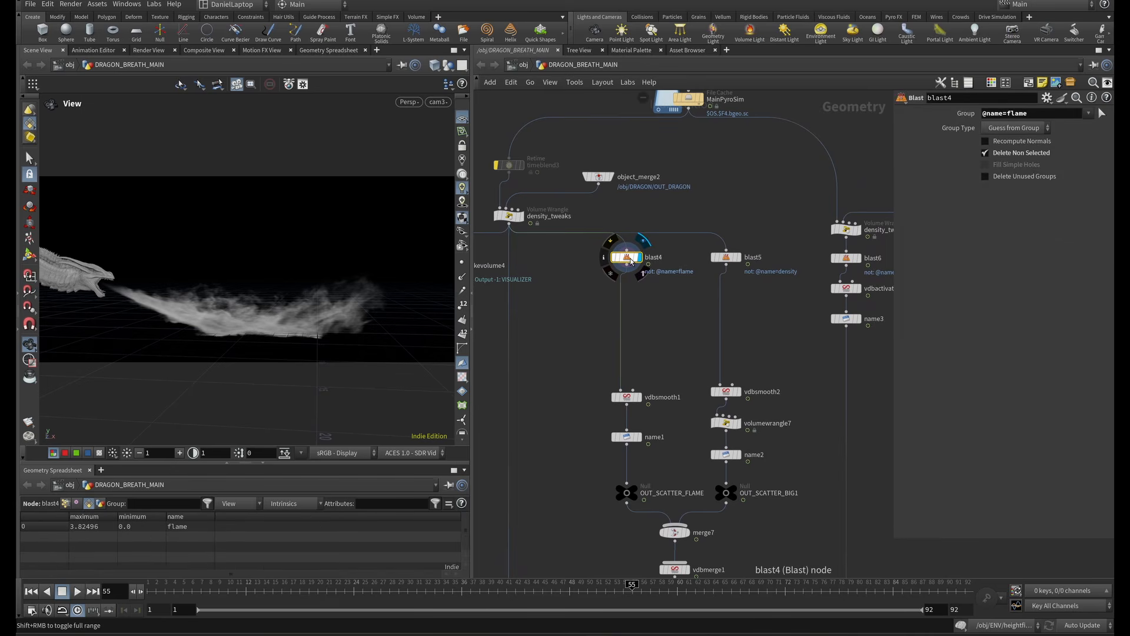
{"action": "key", "text": "r"}
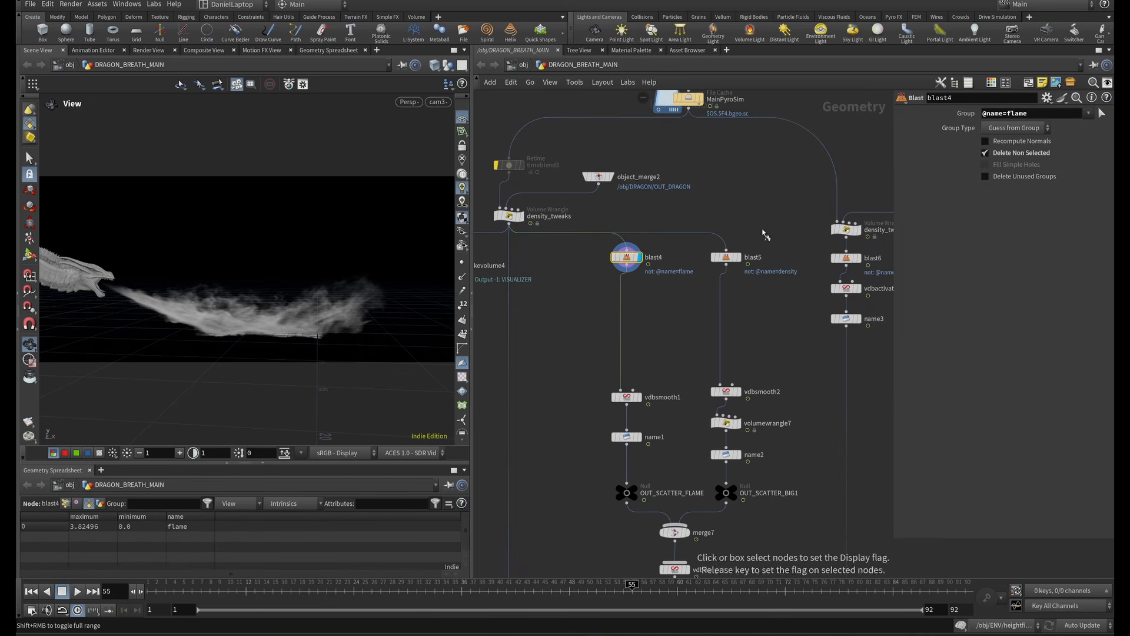
{"action": "left_click", "coordinate": [713, 285]}
{"action": "key", "text": "r"}
{"action": "left_click", "coordinate": [624, 257]}
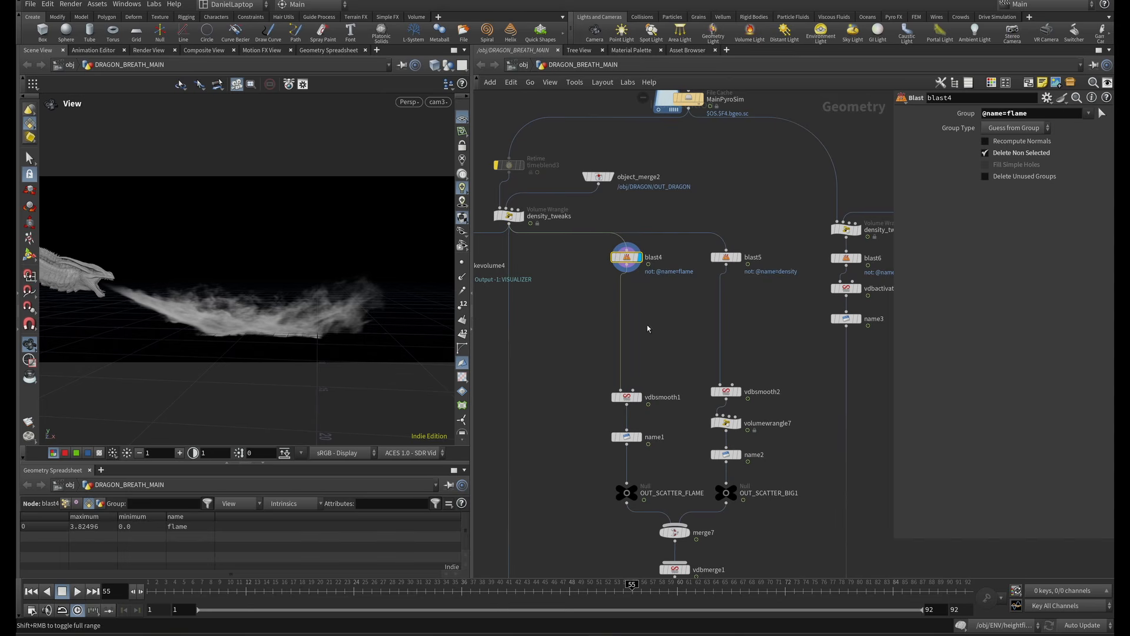
{"action": "left_click", "coordinate": [626, 397]}
{"action": "left_click_drag", "start_coordinate": [677, 373], "coordinate": [615, 455]}
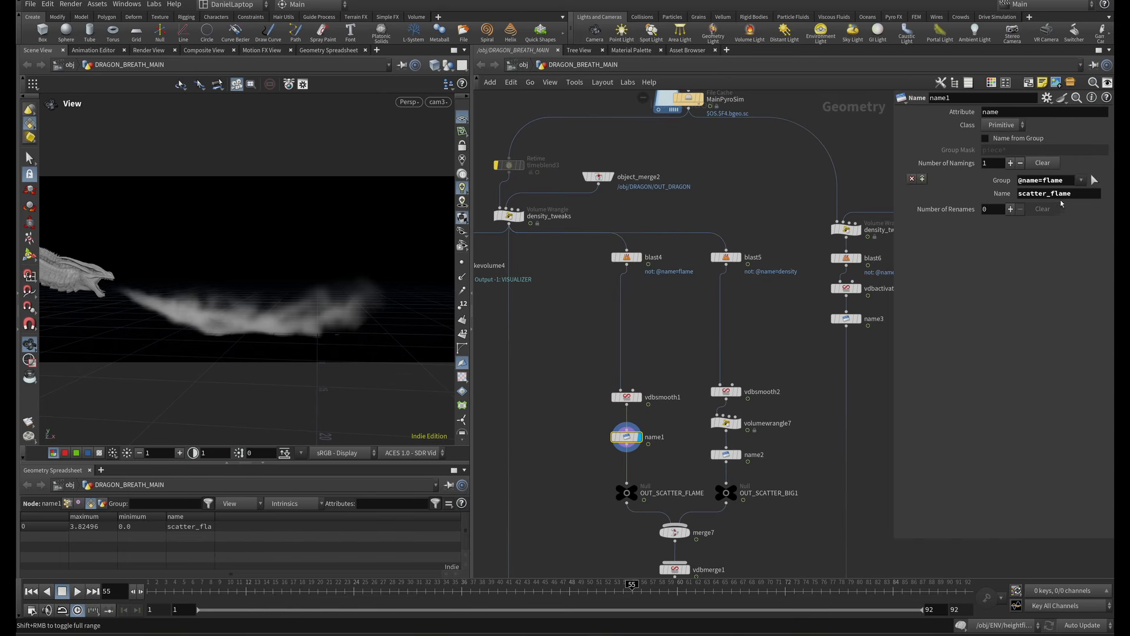
{"action": "left_click_drag", "start_coordinate": [1071, 195], "coordinate": [871, 217]}
Trace the density scatter branch from blast5 through vdbsmooth2, the volumewrangle7 density multiplier and name2.
{"action": "left_click_drag", "start_coordinate": [777, 221], "coordinate": [712, 279]}
{"action": "left_click", "coordinate": [737, 391]}
{"action": "left_click", "coordinate": [726, 423]}
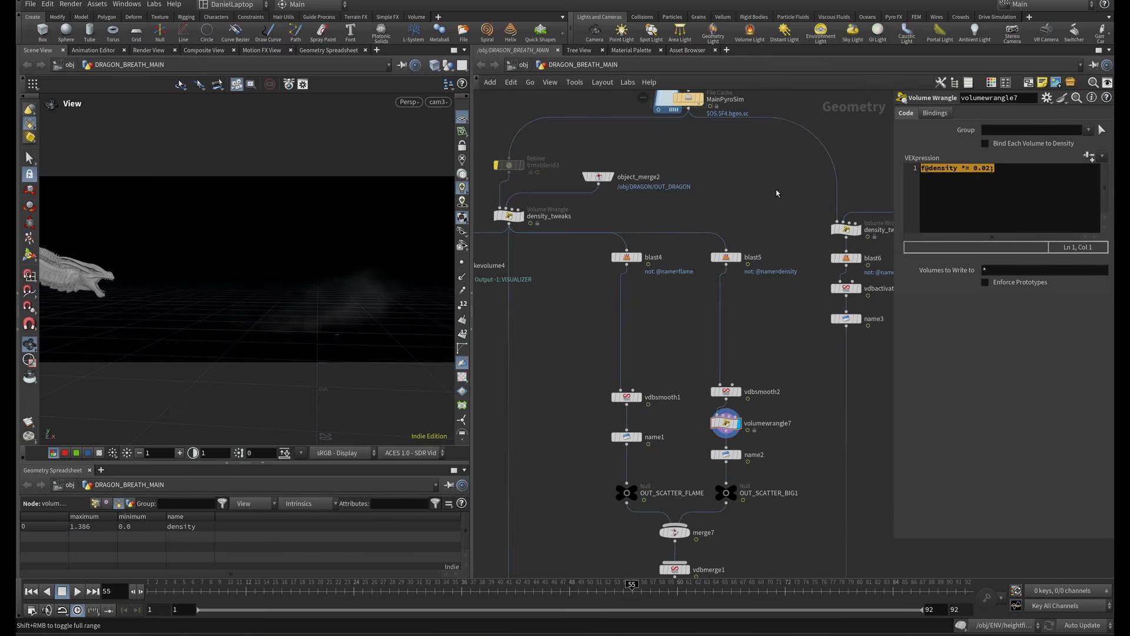
{"action": "left_click", "coordinate": [731, 457]}
Inspect the merge settings of vdbmerge1 and display the combined scatter volume.
{"action": "middle_click_drag", "start_coordinate": [763, 335], "coordinate": [774, 199]}
{"action": "left_click", "coordinate": [686, 431]}
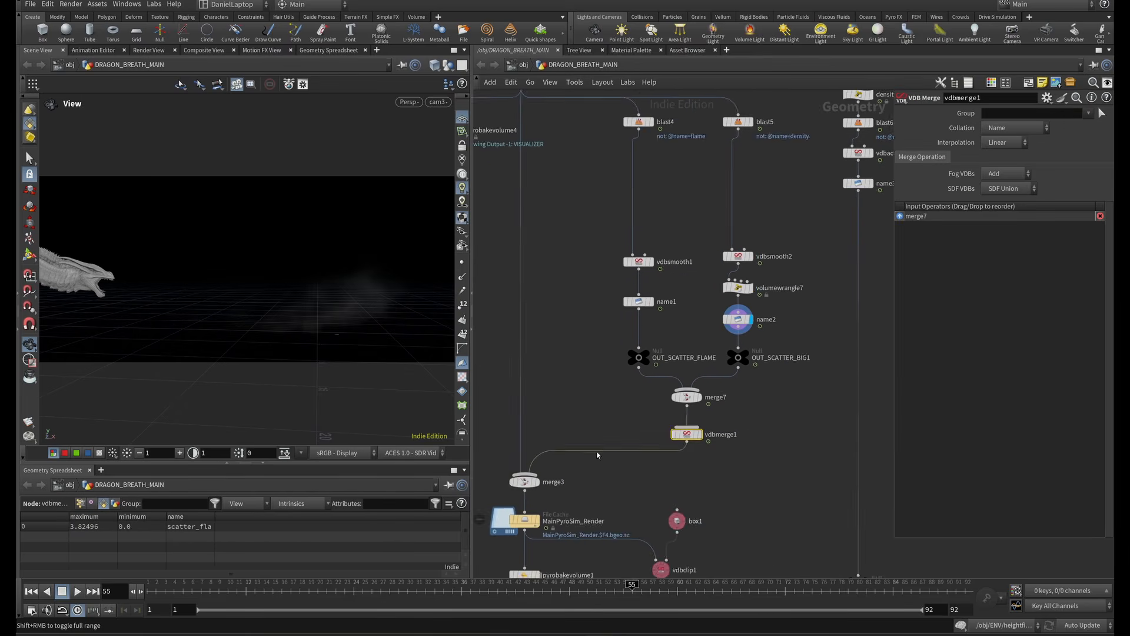
{"action": "middle_click_drag", "start_coordinate": [598, 454], "coordinate": [650, 280]}
{"action": "left_click", "coordinate": [748, 258]}
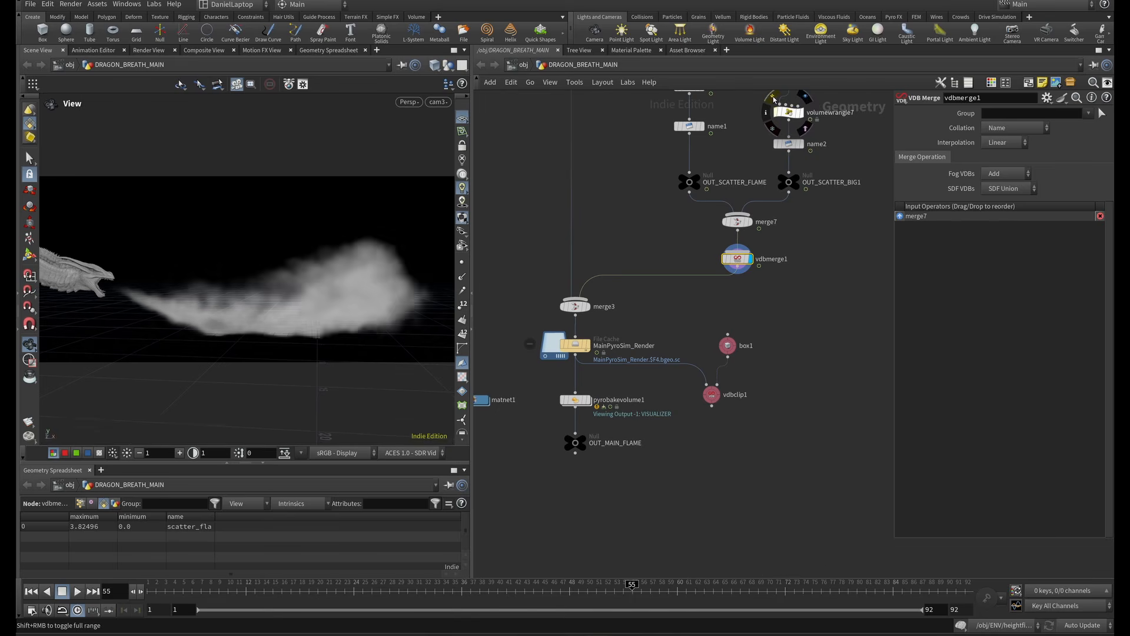
{"action": "scroll", "coordinate": [627, 360], "scroll_direction": "up", "scroll_amount": 3}
Inspect the scatter bindings of pyrobakevolume1, including its scatter_flame source volume and scatter volume fields.
{"action": "left_click", "coordinate": [573, 359]}
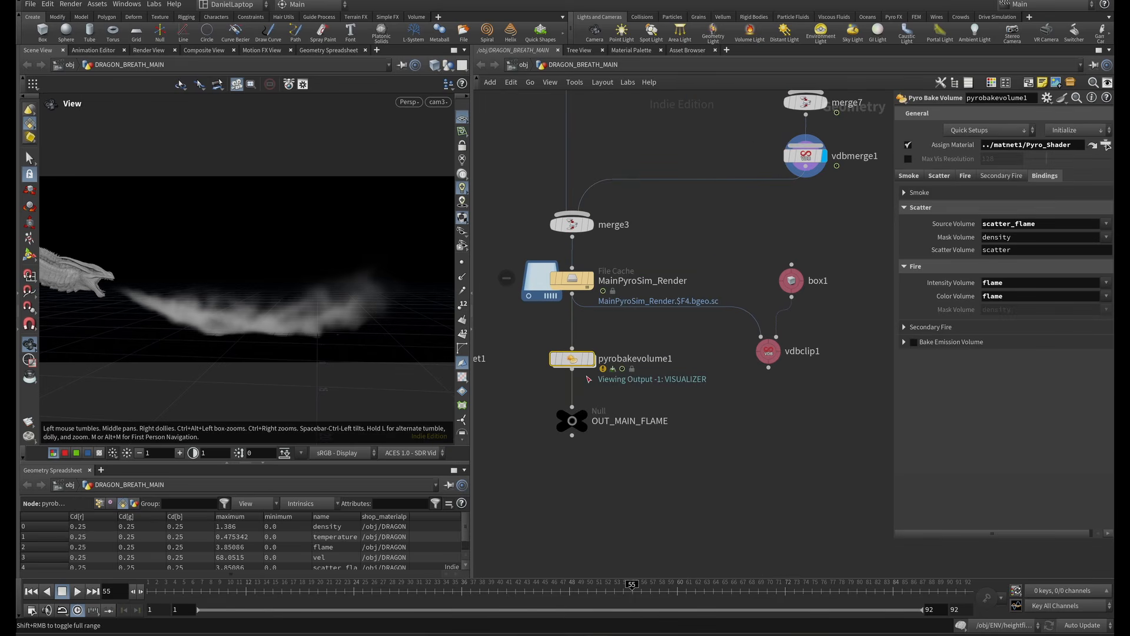
{"action": "double_click", "coordinate": [1009, 223]}
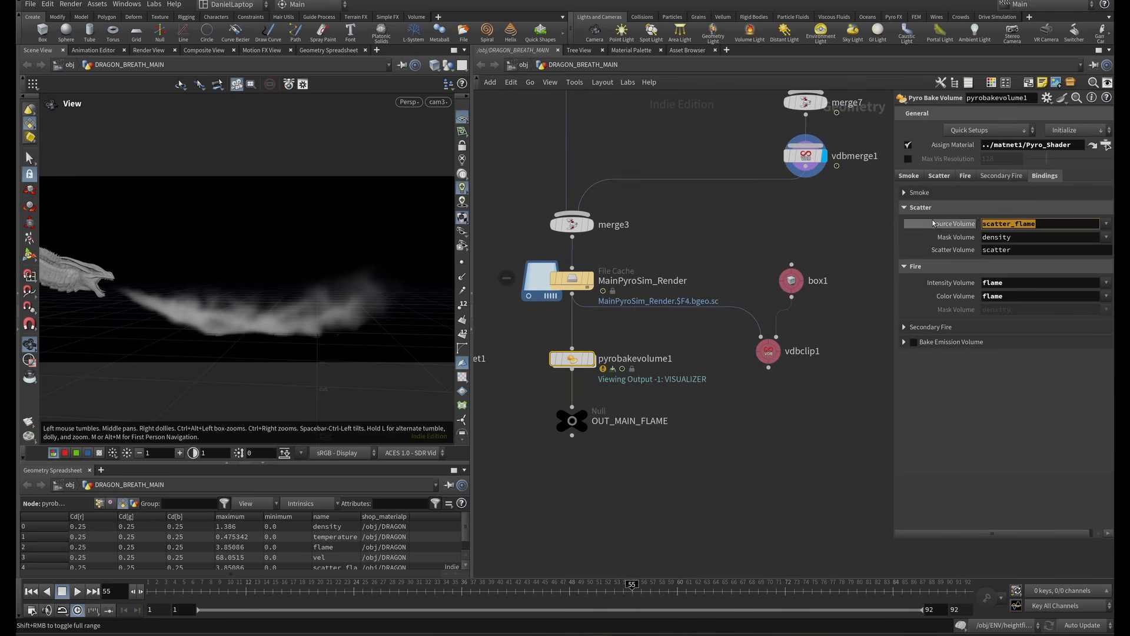
{"action": "double_click", "coordinate": [1031, 253]}
{"action": "left_click", "coordinate": [823, 229]}
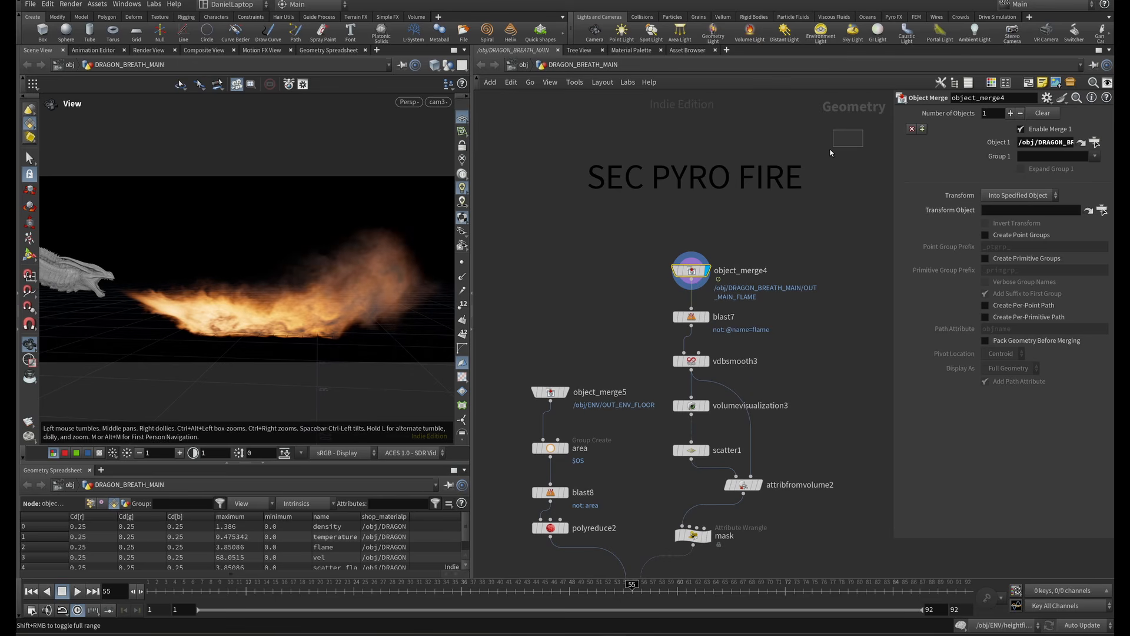
Examine the SEC PYRO FIRE section from object_merge4 through blast7, and display volumevisualization3 to view the flame field.
{"action": "left_click_drag", "start_coordinate": [745, 187], "coordinate": [546, 224]}
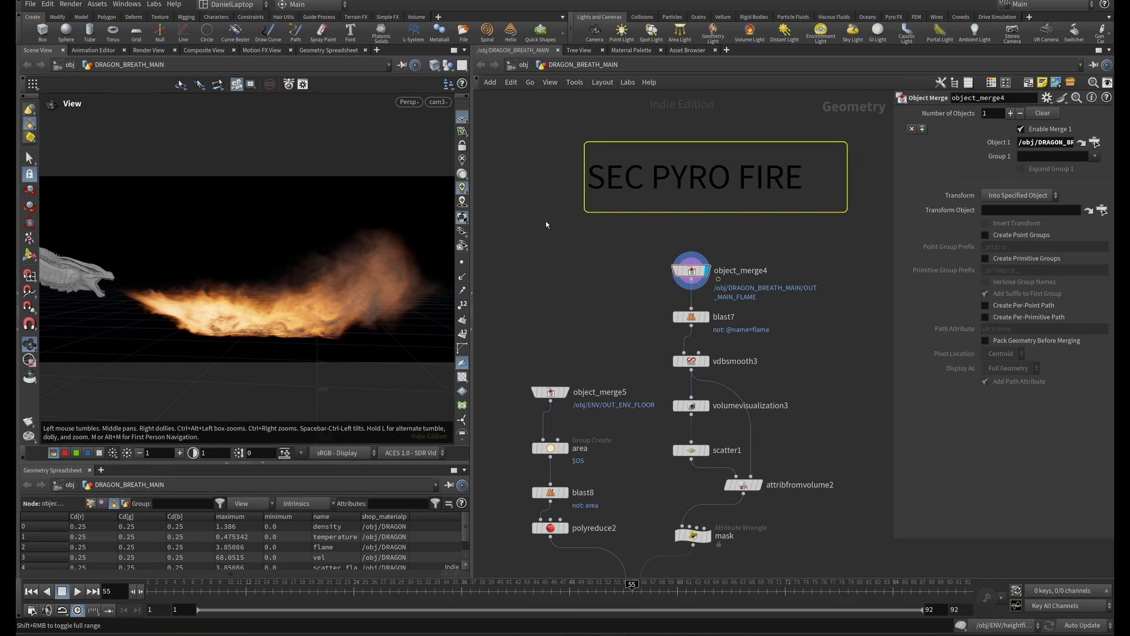
{"action": "left_click_drag", "start_coordinate": [710, 274], "coordinate": [708, 275]}
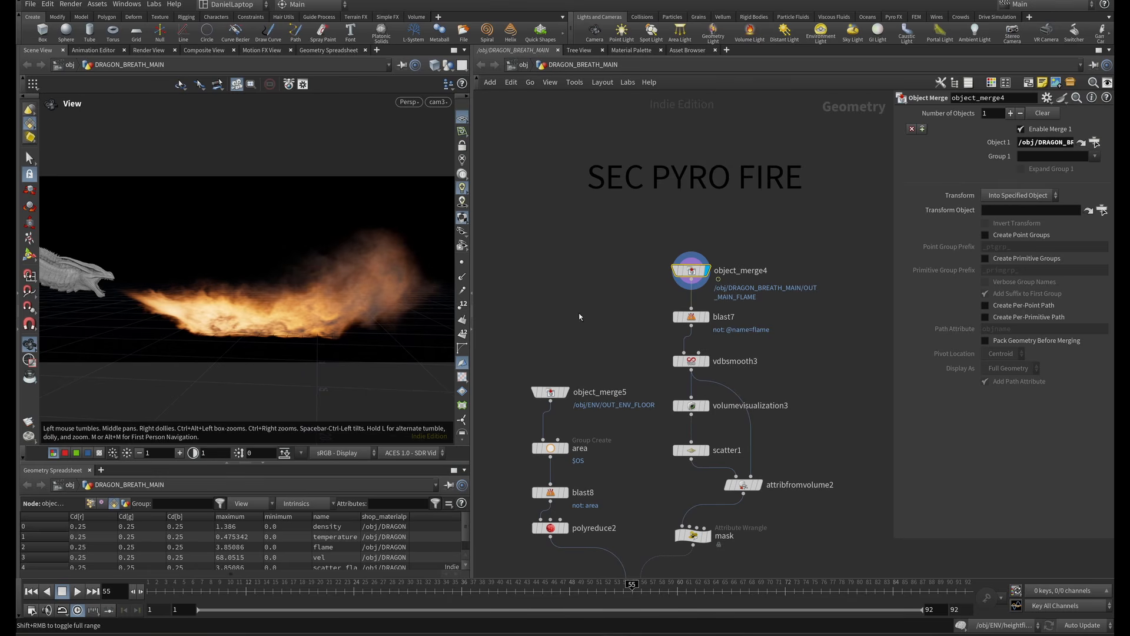
{"action": "left_click", "coordinate": [705, 317]}
{"action": "left_click", "coordinate": [691, 317]}
{"action": "left_click", "coordinate": [705, 406]}
{"action": "left_click", "coordinate": [693, 406]}
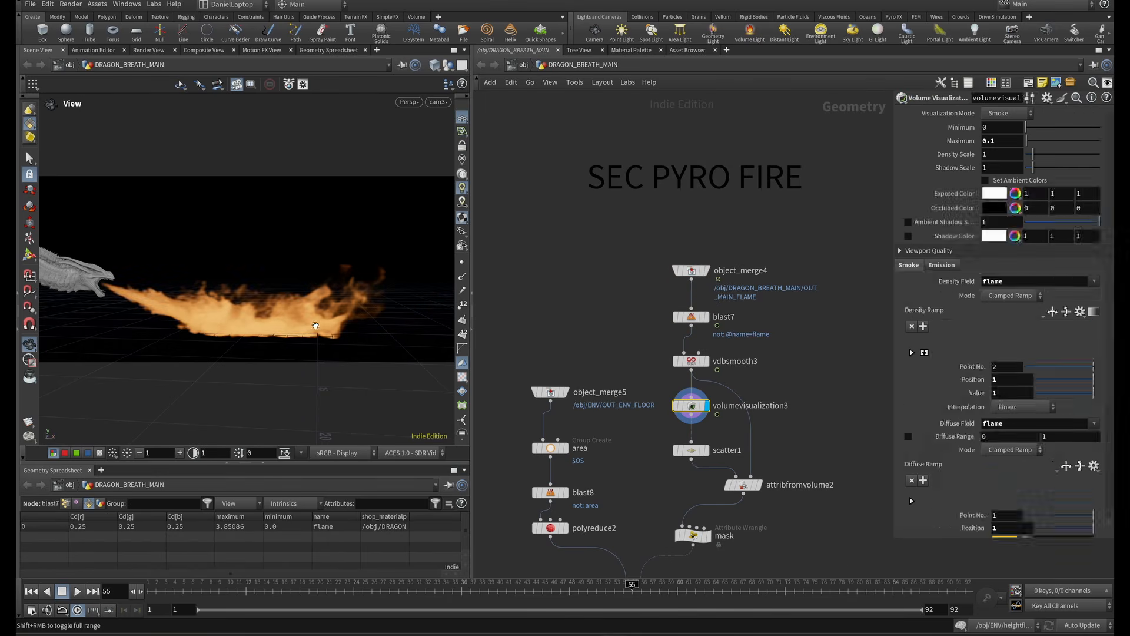
Display the points from scatter1, and inspect the flame_mask attribute settings of attribfromvolume2.
{"action": "middle_click_drag", "start_coordinate": [605, 344], "coordinate": [621, 298]}
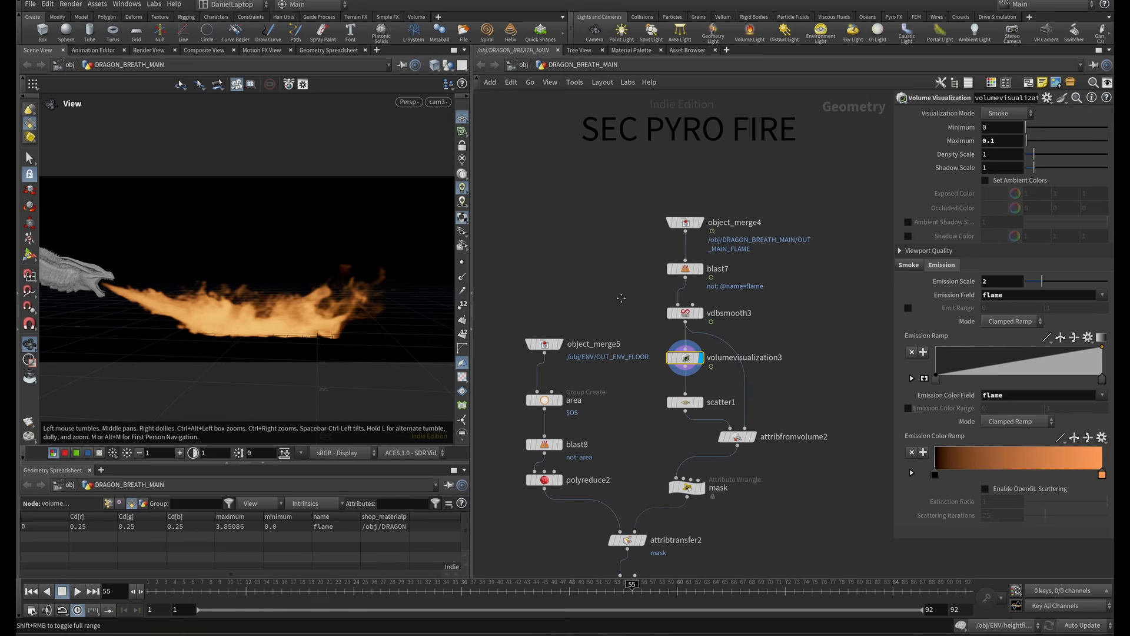
{"action": "left_click", "coordinate": [699, 401]}
{"action": "left_click", "coordinate": [687, 404]}
{"action": "left_click", "coordinate": [752, 438]}
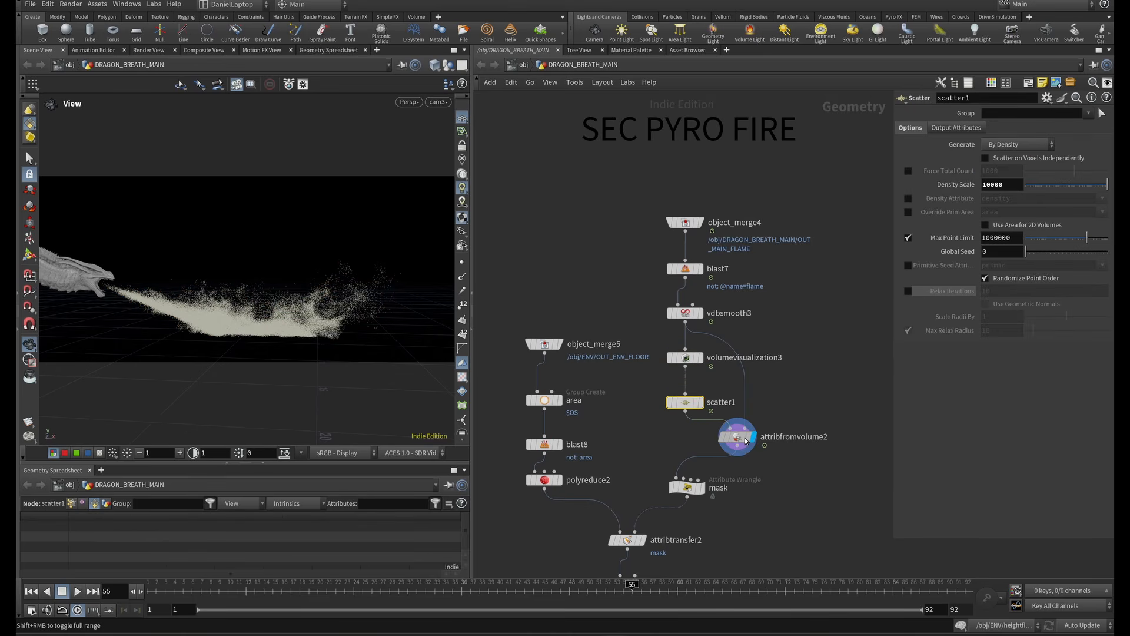
{"action": "left_click", "coordinate": [746, 440]}
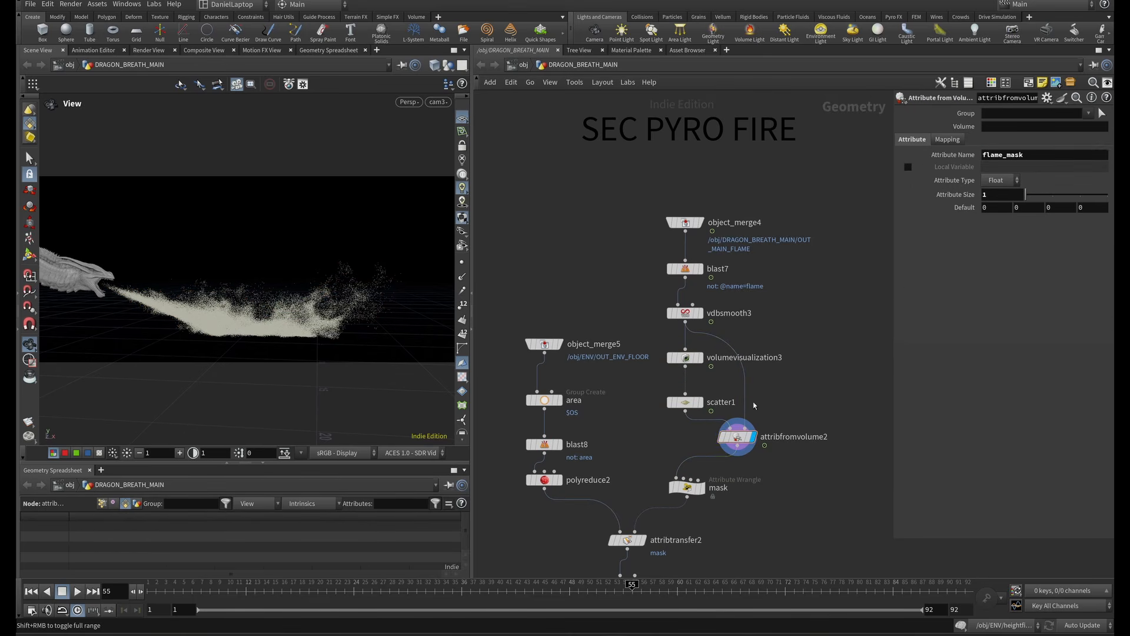
Turn on the flame_mask attribute visualization from the node info of attribfromvolume2, and close the info window.
{"action": "left_click", "coordinate": [708, 437]}
{"action": "left_click", "coordinate": [457, 350]}
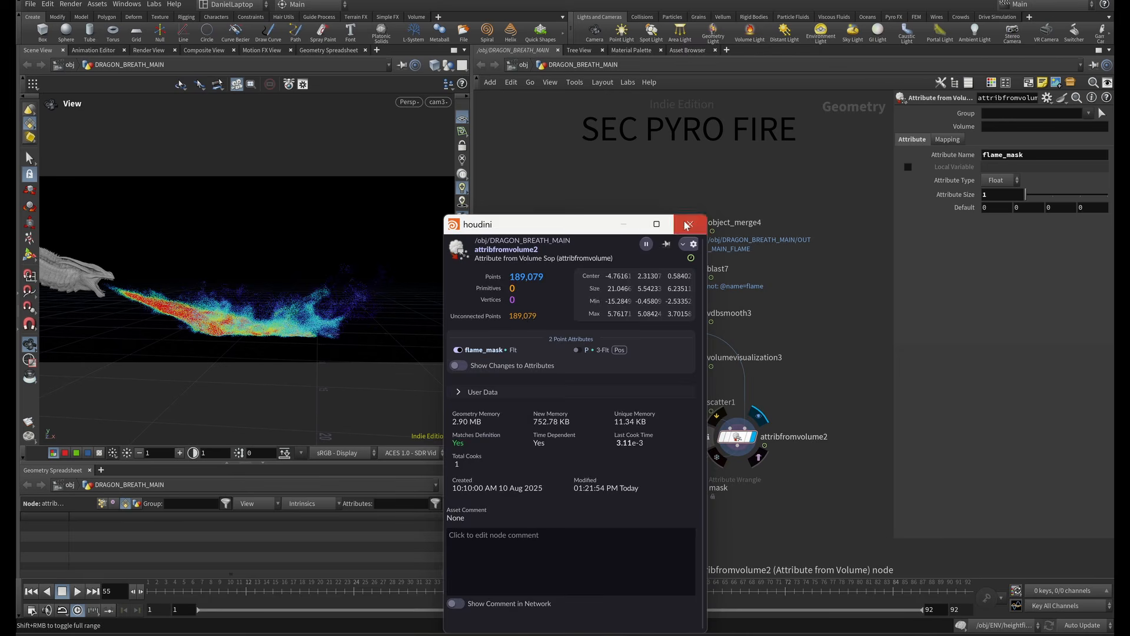
{"action": "left_click", "coordinate": [688, 224]}
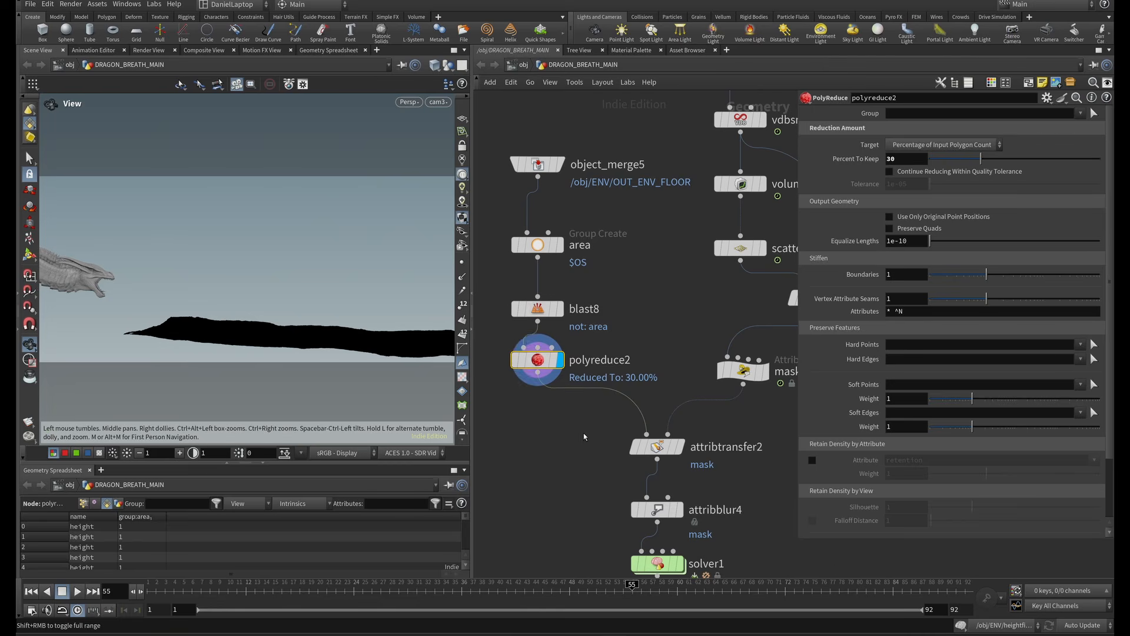
Display attribtransfer2, inspect its transfer conditions, and examine the mask on the floor geometry up close.
{"action": "middle_click_drag", "start_coordinate": [578, 434], "coordinate": [517, 400]}
{"action": "left_click", "coordinate": [625, 384]}
{"action": "left_click", "coordinate": [583, 412]}
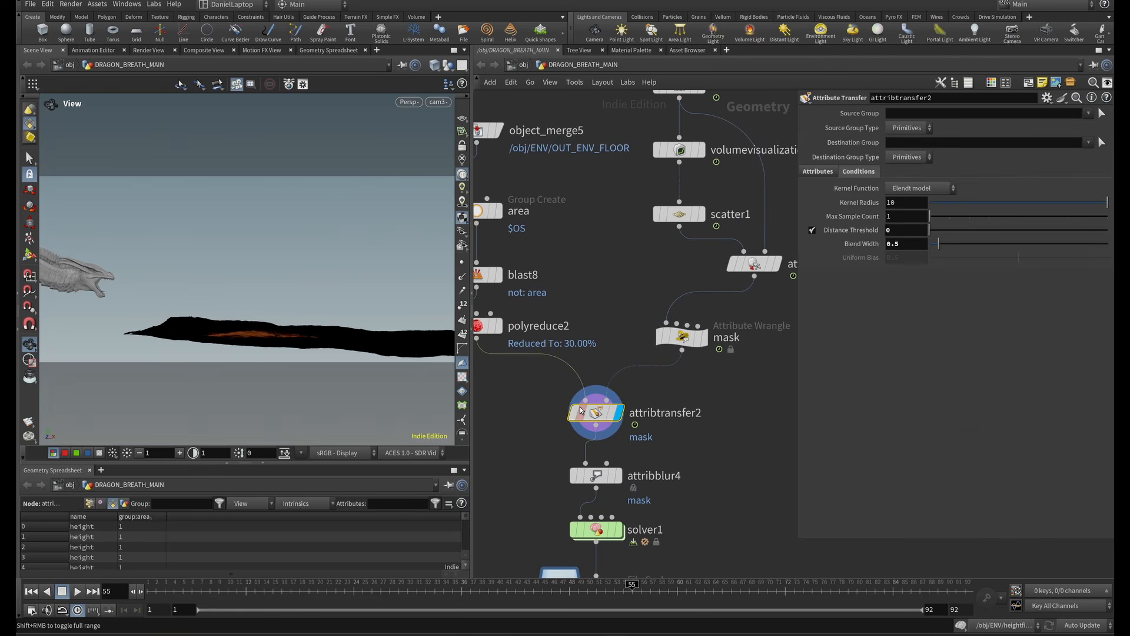
{"action": "mouse_move", "coordinate": [265, 331]}
{"action": "left_mouse_down"}
{"action": "mouse_move", "coordinate": [255, 341]}
{"action": "mouse_move", "coordinate": [267, 341]}
{"action": "left_mouse_up"}
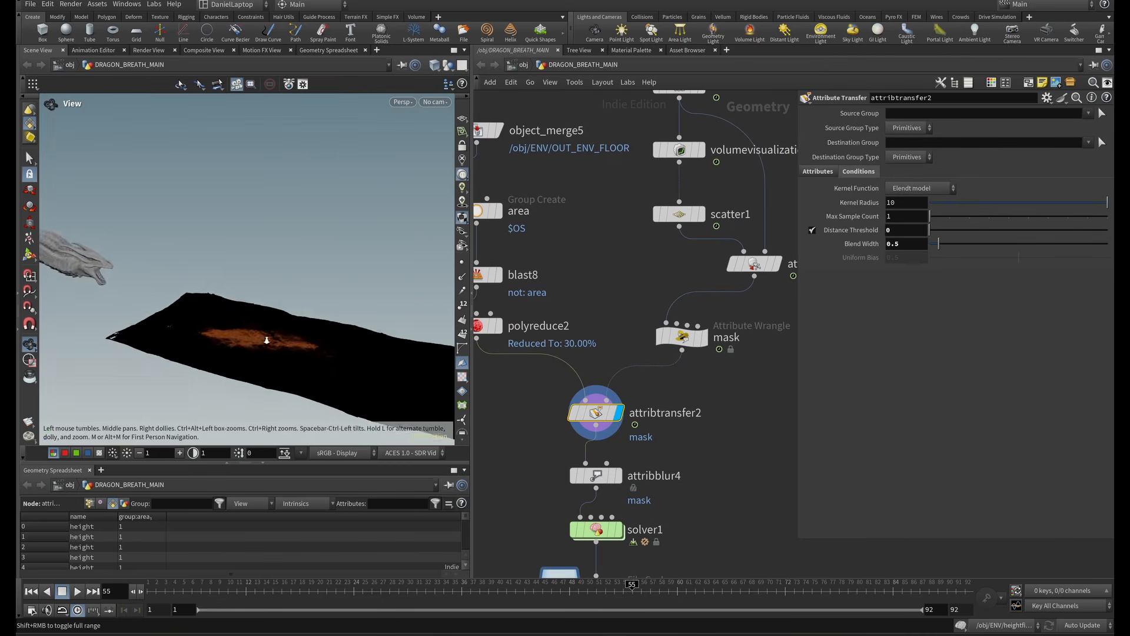
{"action": "right_click_drag", "start_coordinate": [267, 340], "coordinate": [436, 306]}
Compare the mask points with the attribtransfer2 floor result, and scrub the timeline to watch the transferred mask move.
{"action": "left_click", "coordinate": [710, 308]}
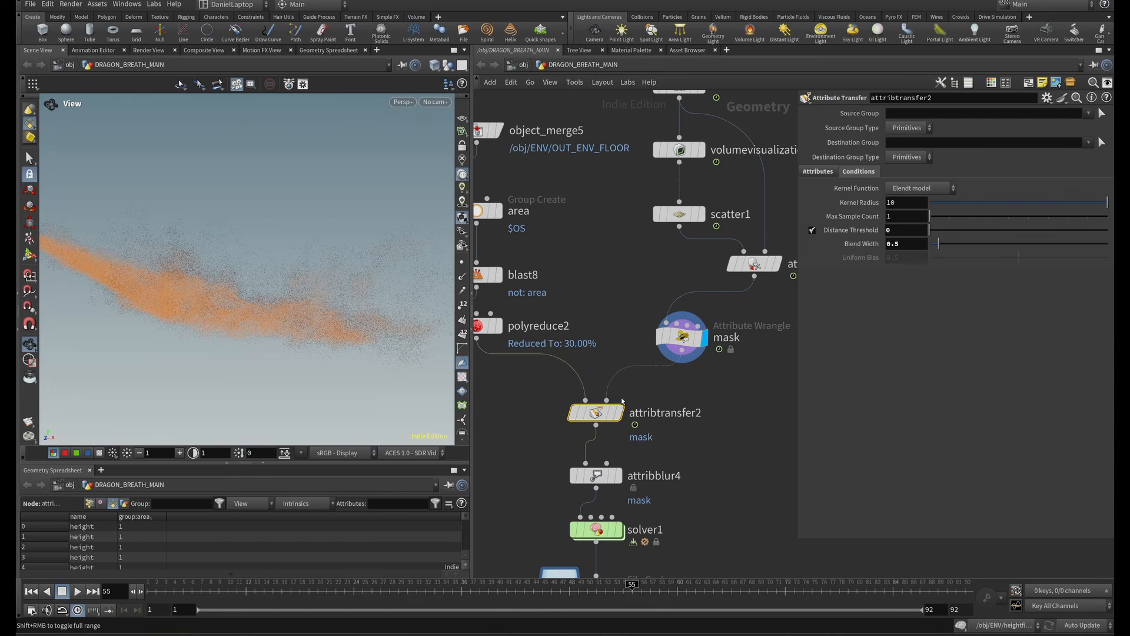
{"action": "left_click", "coordinate": [622, 415]}
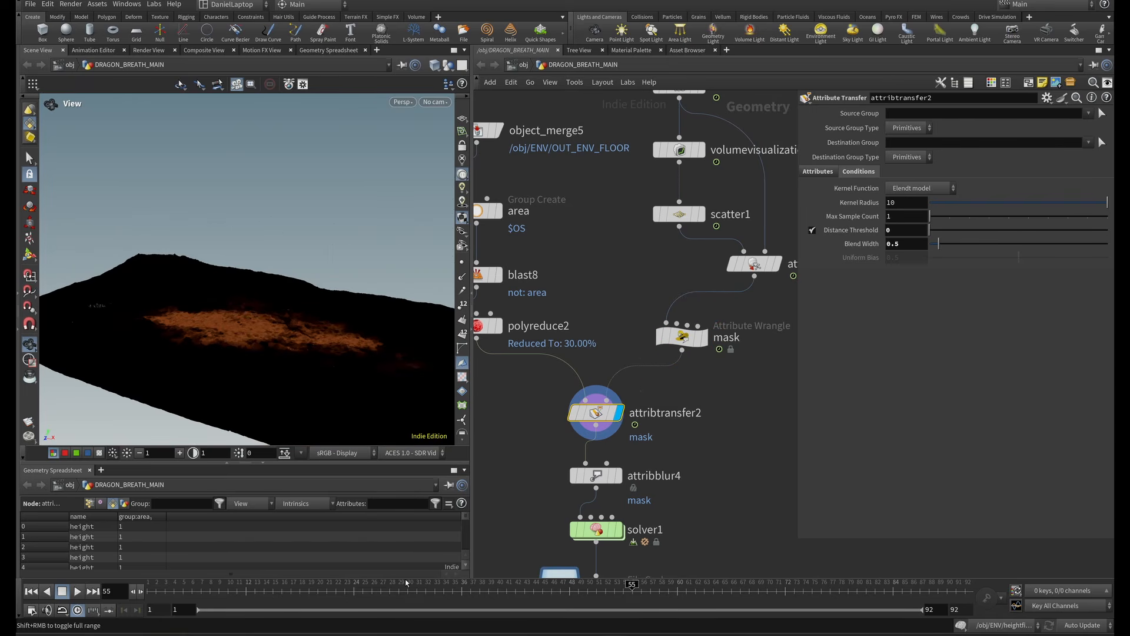
{"action": "left_click", "coordinate": [381, 588]}
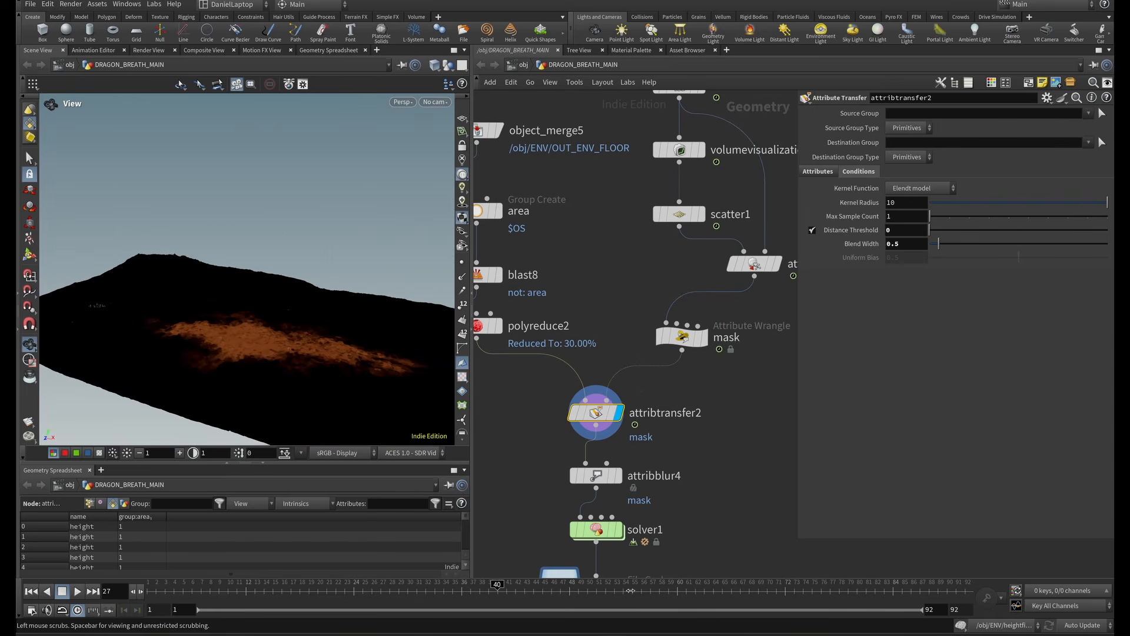
{"action": "left_click_drag", "start_coordinate": [641, 593], "coordinate": [814, 595]}
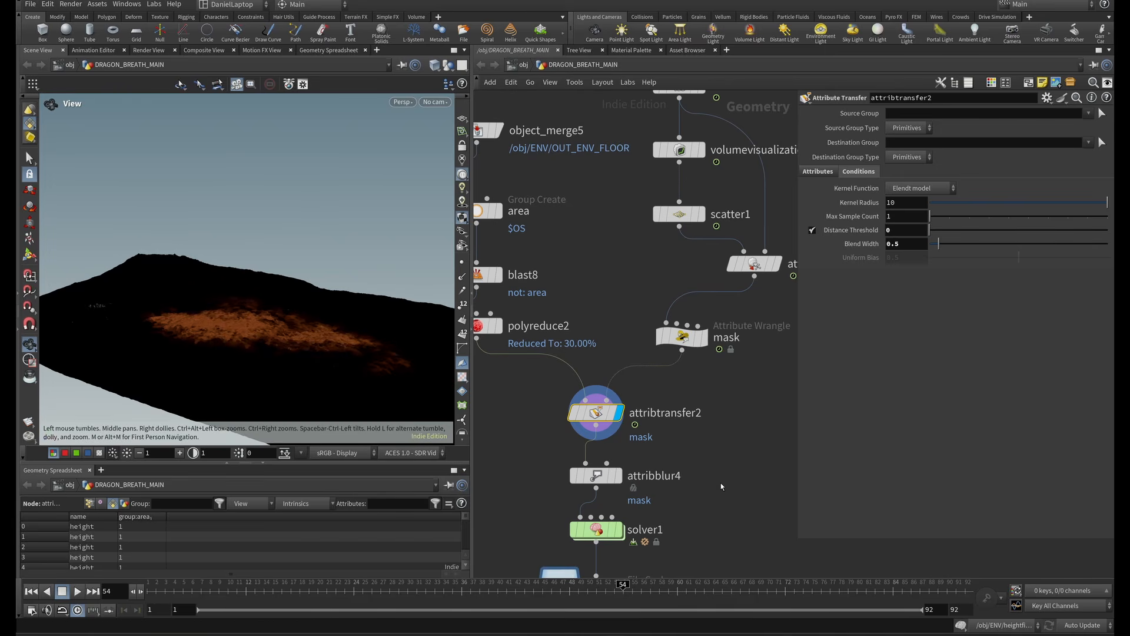
Display the attribblur4 result on the floor mask, and switch the update mode to Manual.
{"action": "middle_click_drag", "start_coordinate": [651, 483], "coordinate": [653, 382]}
{"action": "scroll", "coordinate": [653, 383], "scroll_direction": "up", "scroll_amount": 1}
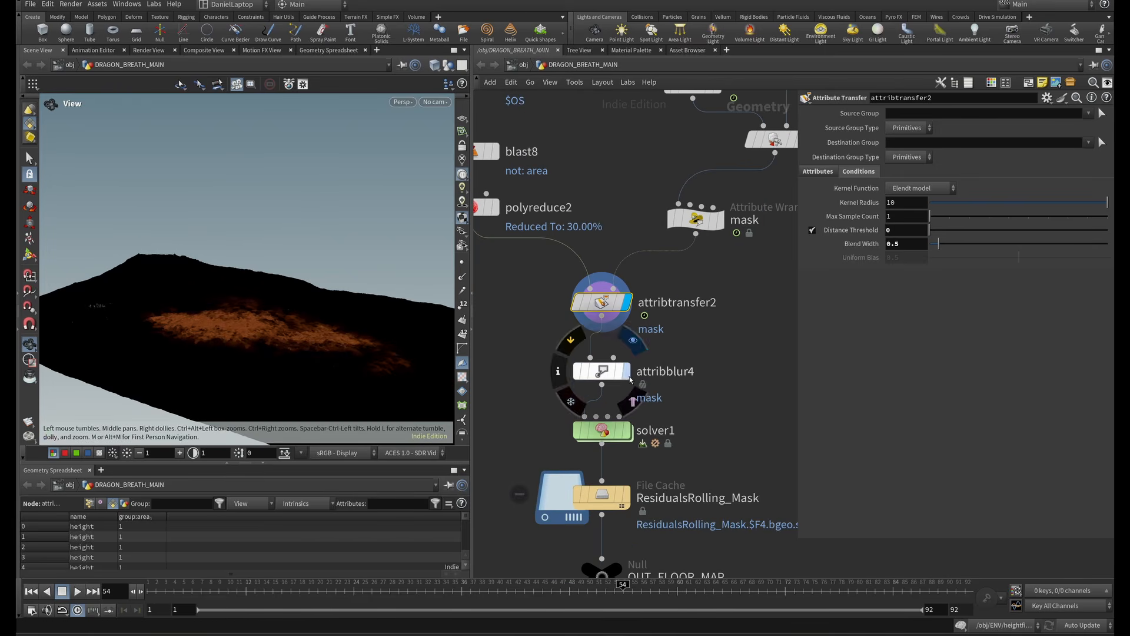
{"action": "left_click_drag", "start_coordinate": [608, 378], "coordinate": [607, 372]}
{"action": "left_click", "coordinate": [1085, 625]}
{"action": "left_click", "coordinate": [1085, 624]}
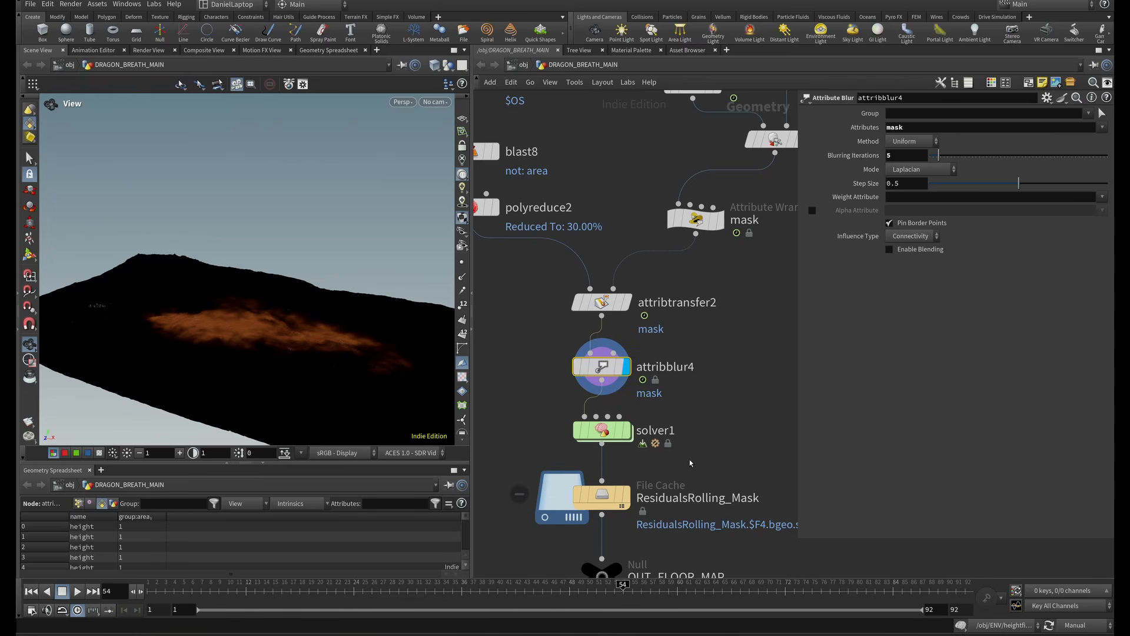
Open the solver1 network and inspect the settings of its Input_1 and Prev_Frame nodes.
{"action": "mouse_move", "coordinate": [606, 436]}
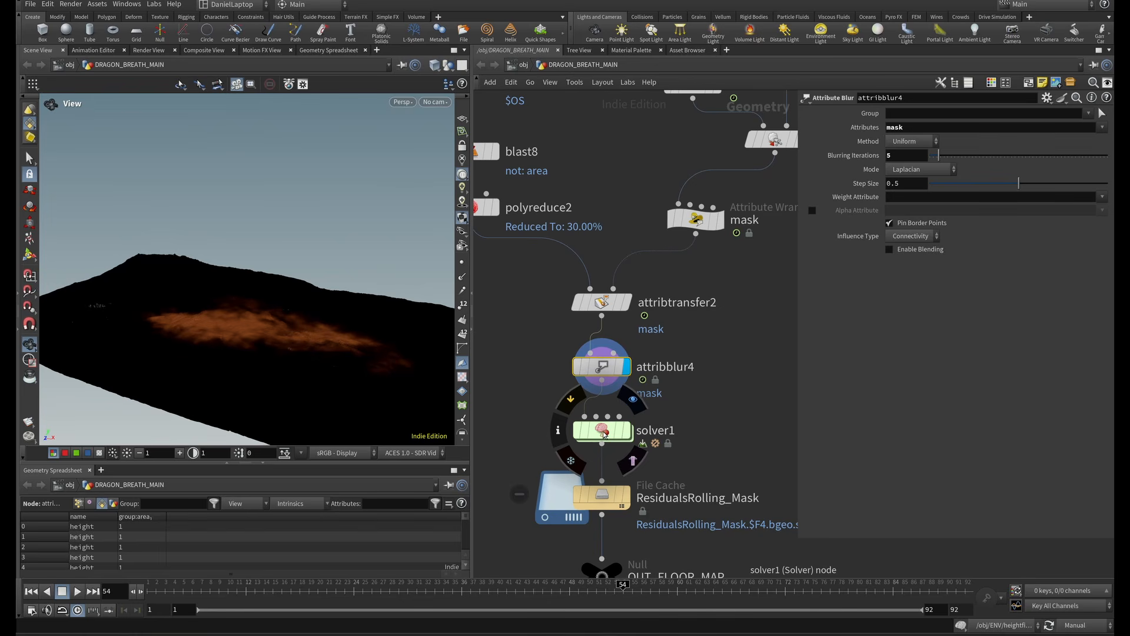
{"action": "double_click", "coordinate": [602, 432]}
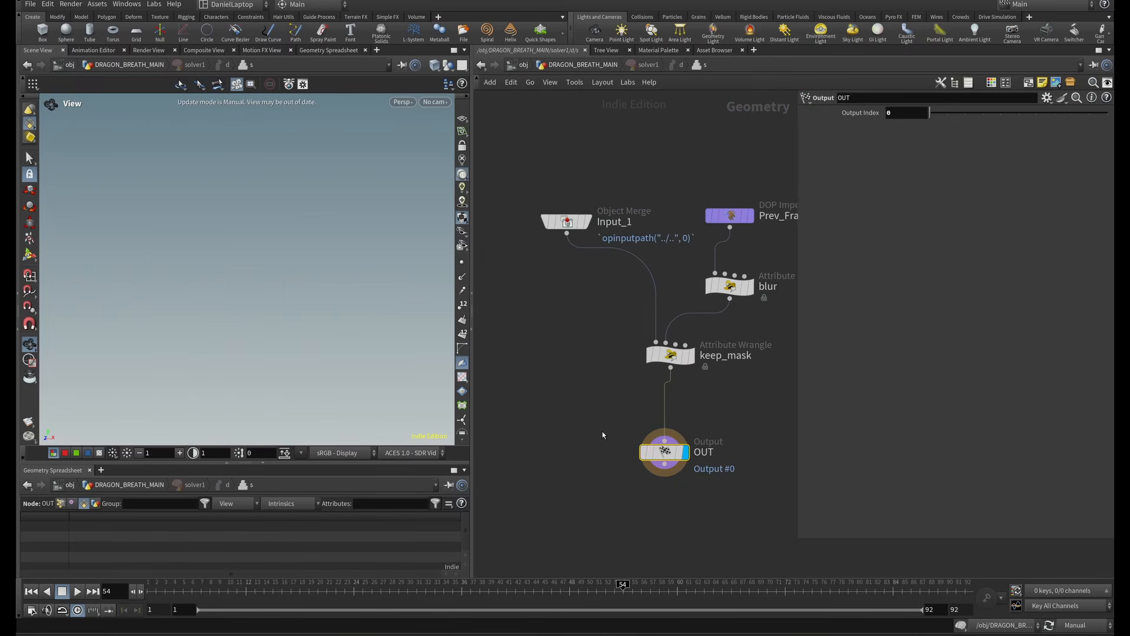
{"action": "left_click_drag", "start_coordinate": [577, 281], "coordinate": [494, 356]}
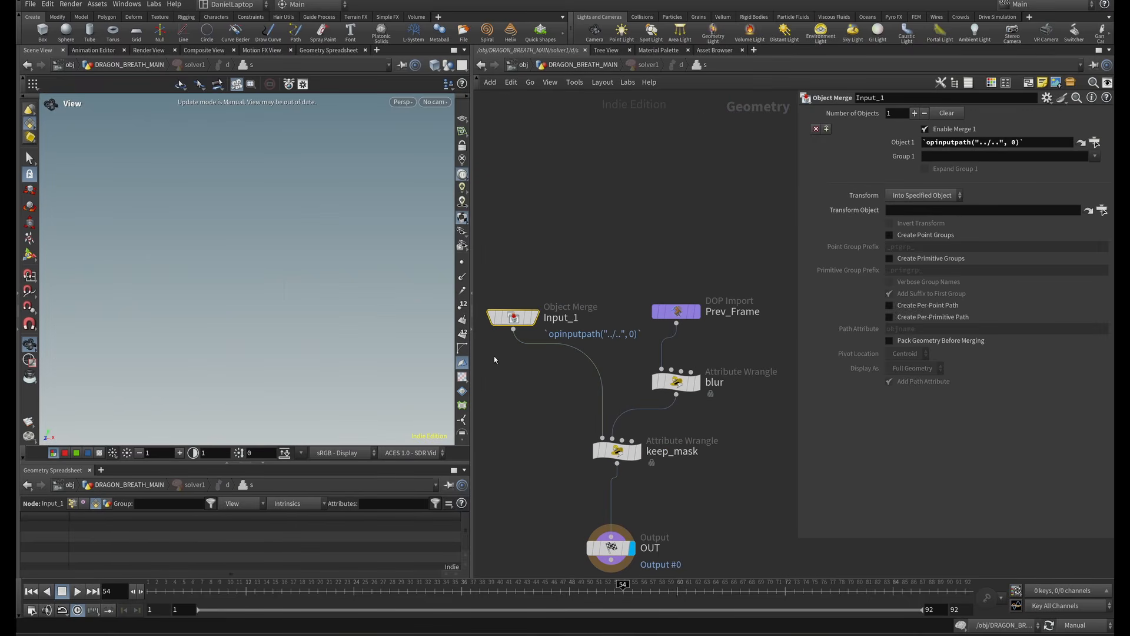
{"action": "left_click_drag", "start_coordinate": [609, 281], "coordinate": [716, 347]}
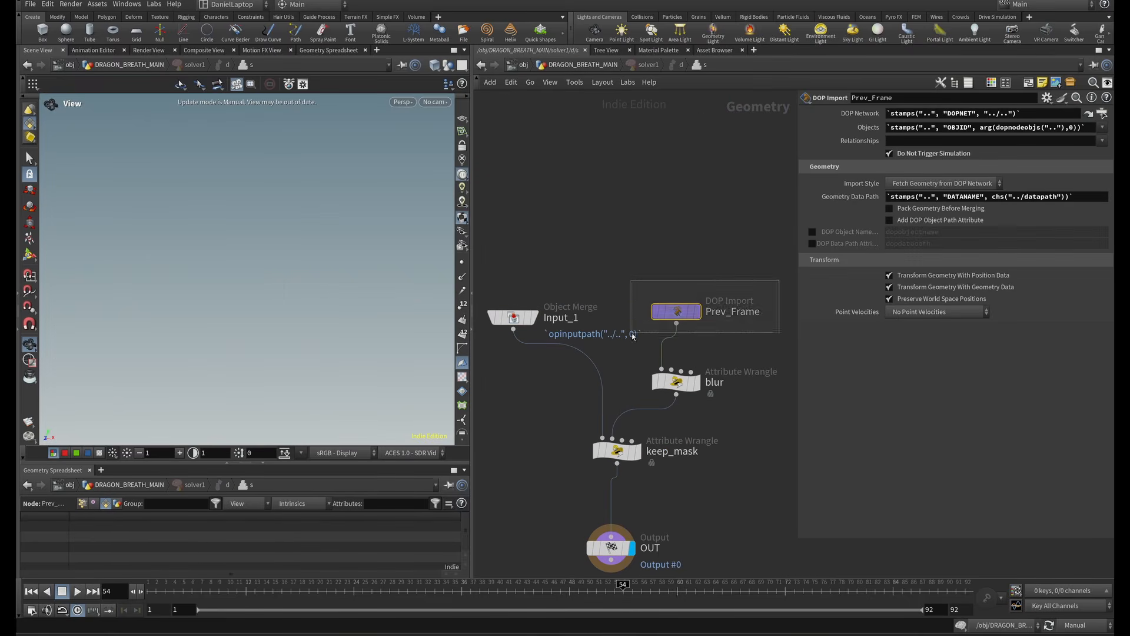
{"action": "scroll", "coordinate": [645, 289], "scroll_direction": "down", "scroll_amount": 5}
Examine the keep_mask wrangle's max expression for the mask attribute, and select the blur wrangle.
{"action": "left_click", "coordinate": [649, 377]}
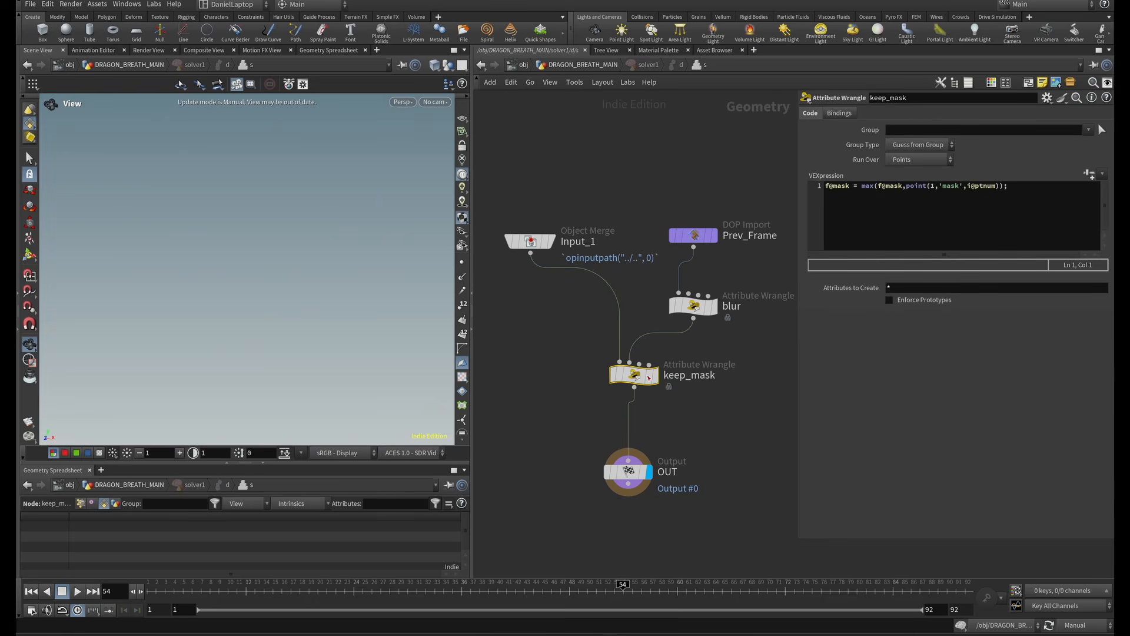
{"action": "left_click_drag", "start_coordinate": [878, 189], "coordinate": [924, 189]}
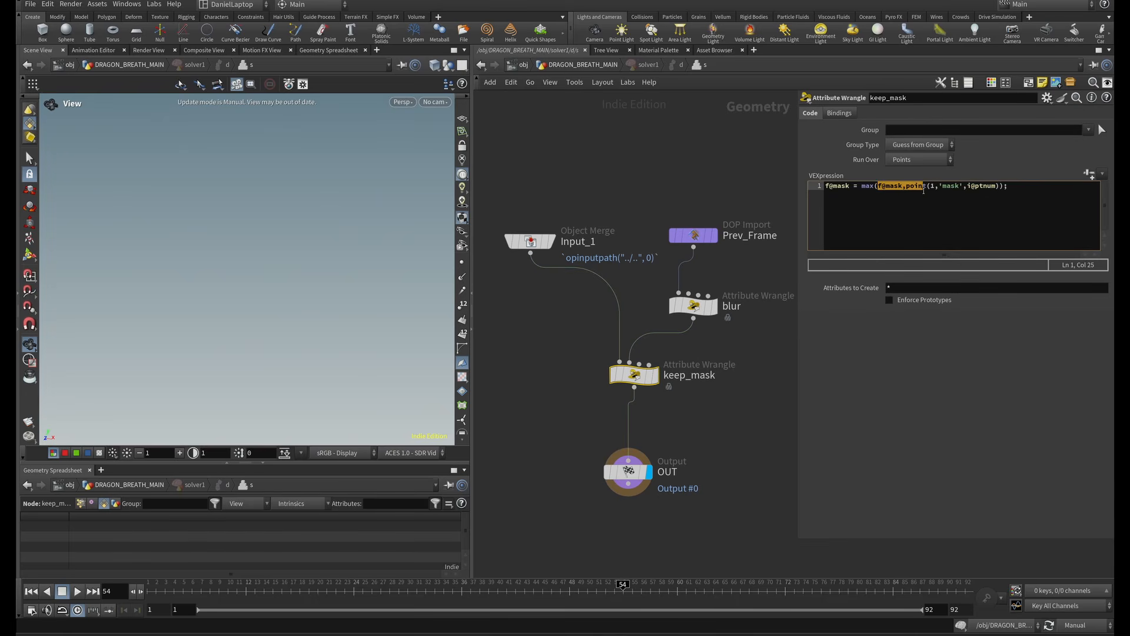
{"action": "left_click_drag", "start_coordinate": [998, 185], "coordinate": [891, 188]}
{"action": "left_click", "coordinate": [694, 306]}
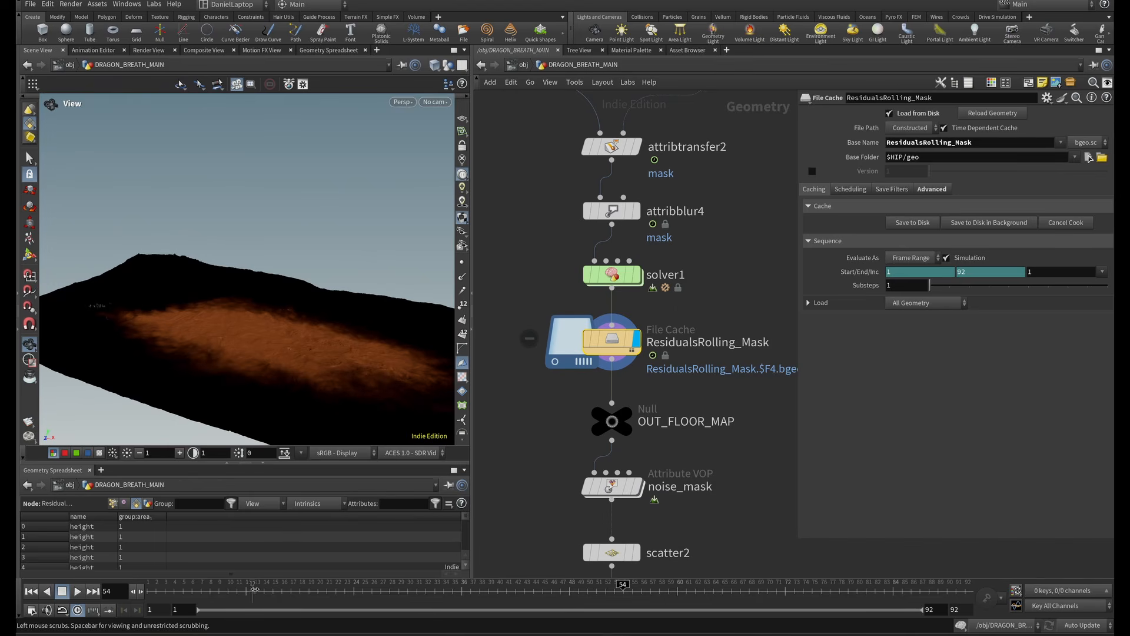
Scrub the cached ResidualsRolling_Mask to frame 92, and display the noise_mask node.
{"action": "left_click_drag", "start_coordinate": [254, 589], "coordinate": [966, 596]}
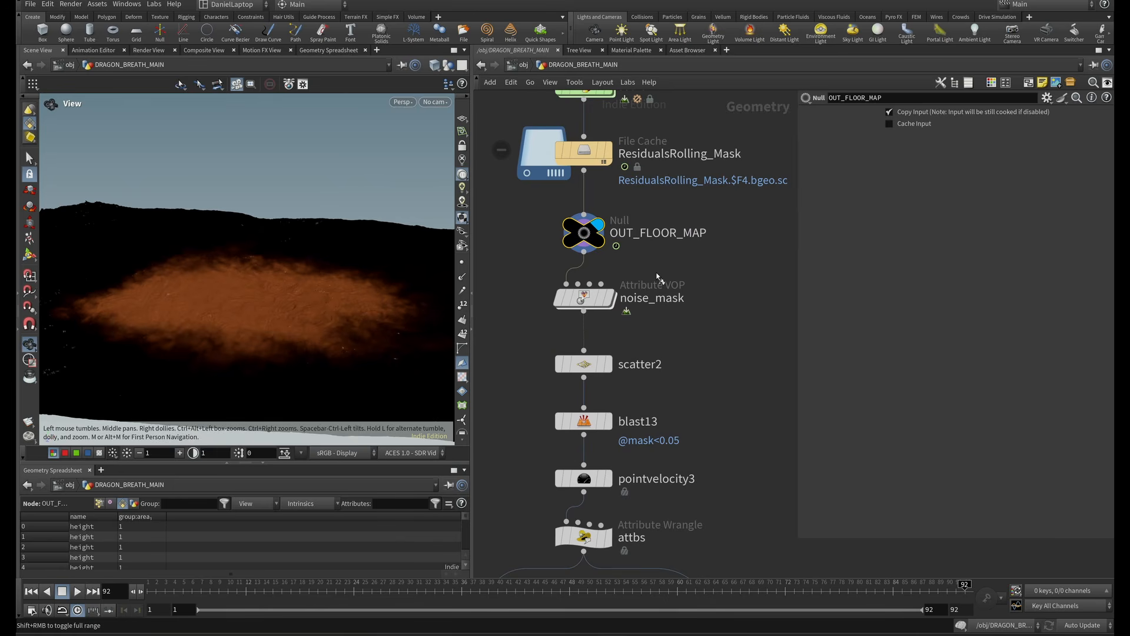
{"action": "left_click", "coordinate": [584, 299]}
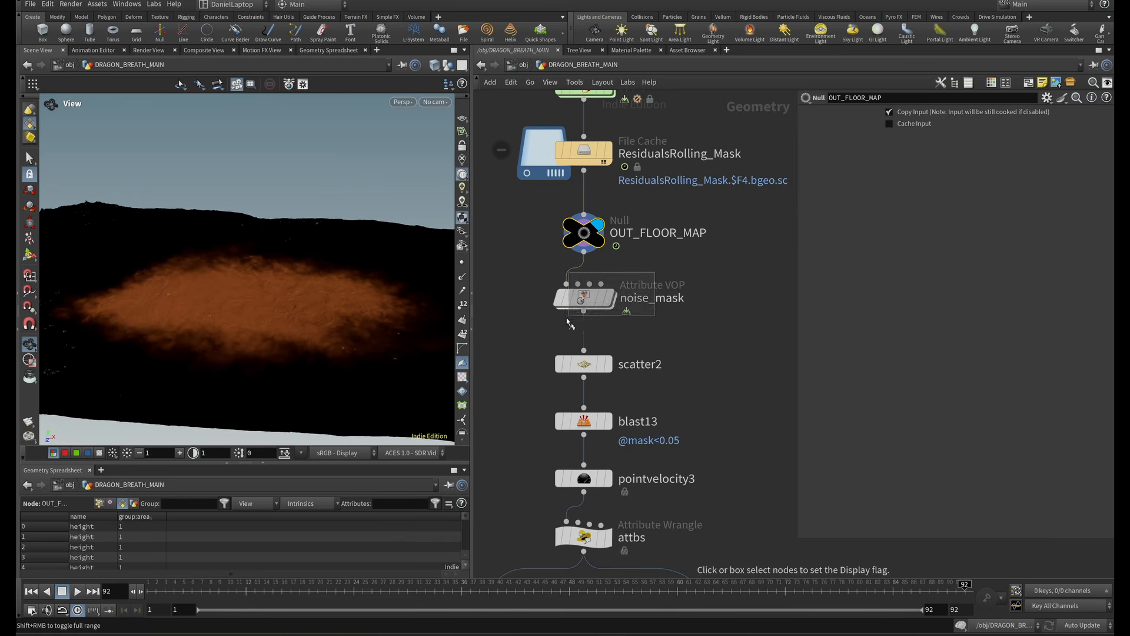
{"action": "left_click", "coordinate": [611, 298]}
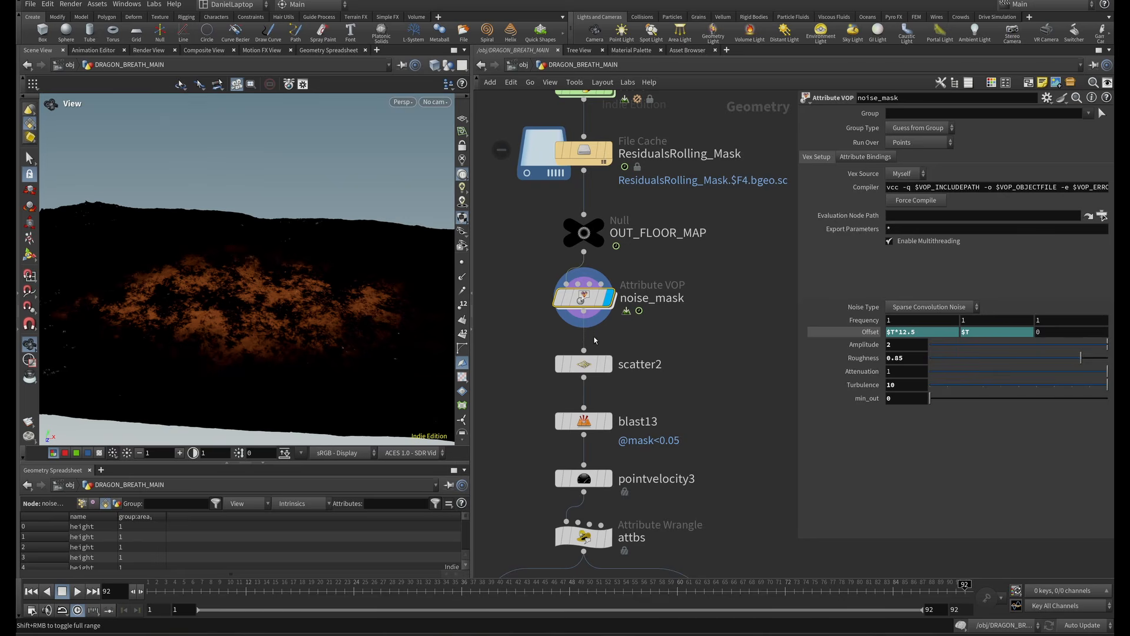
Open the noise_mask VOP network, inspect how bind1 and multiply1 feed the bind2 mask export, and return to the geometry network.
{"action": "double_click", "coordinate": [583, 299]}
{"action": "middle_click_drag", "start_coordinate": [647, 306], "coordinate": [557, 270]}
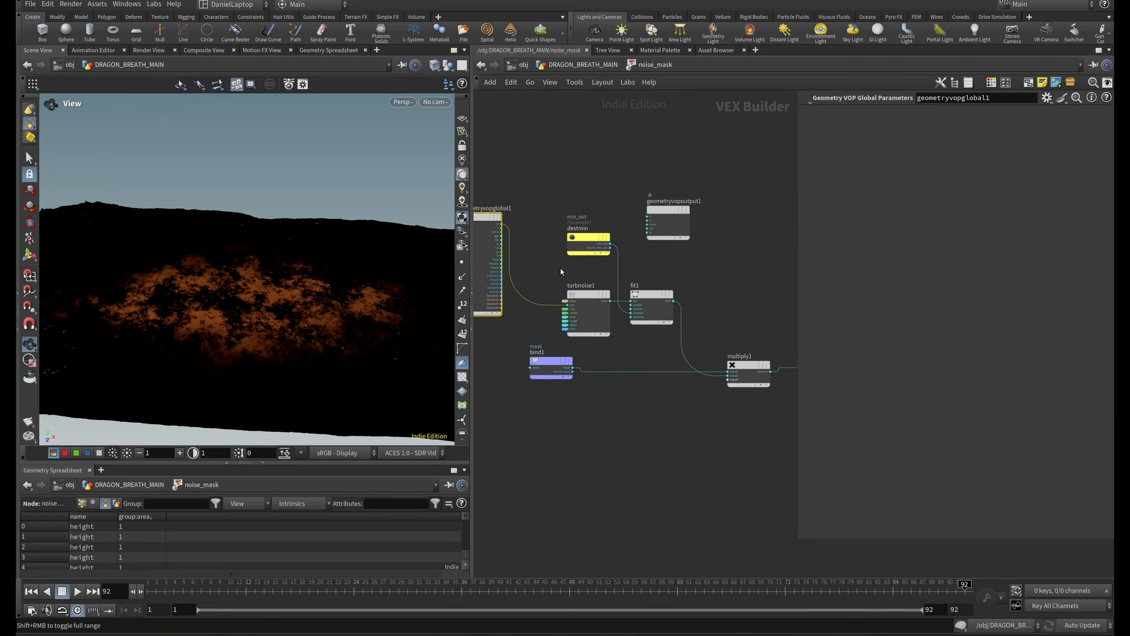
{"action": "middle_click_drag", "start_coordinate": [678, 271], "coordinate": [656, 260]}
{"action": "left_click_drag", "start_coordinate": [619, 412], "coordinate": [523, 351]}
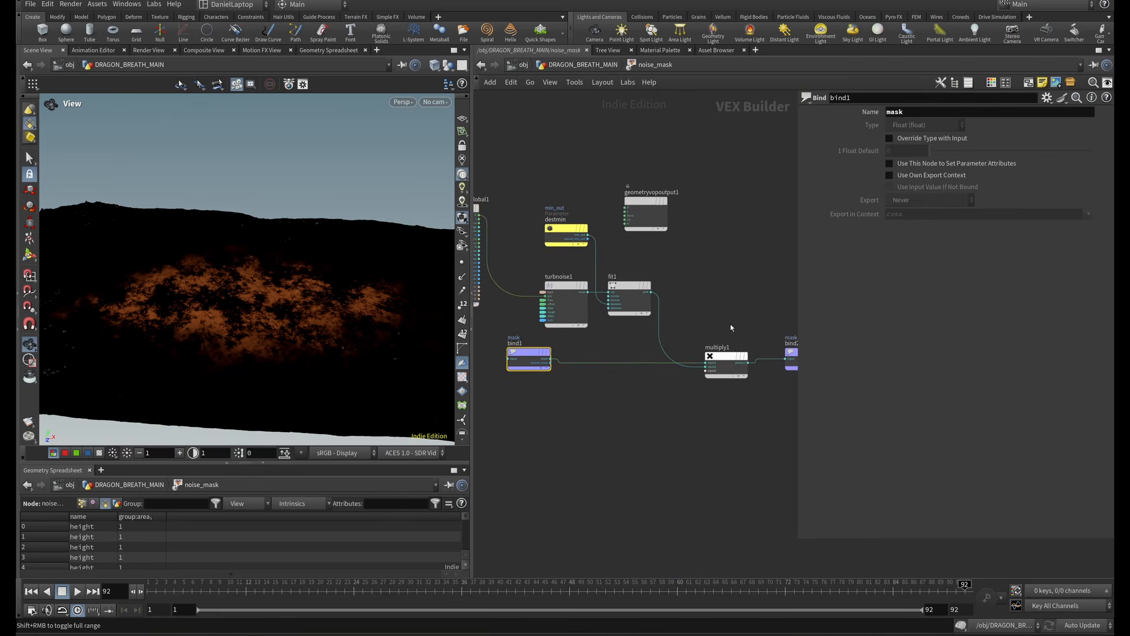
{"action": "left_click", "coordinate": [726, 356]}
{"action": "middle_click_drag", "start_coordinate": [740, 322], "coordinate": [644, 306]}
{"action": "left_click_drag", "start_coordinate": [706, 316], "coordinate": [740, 373]}
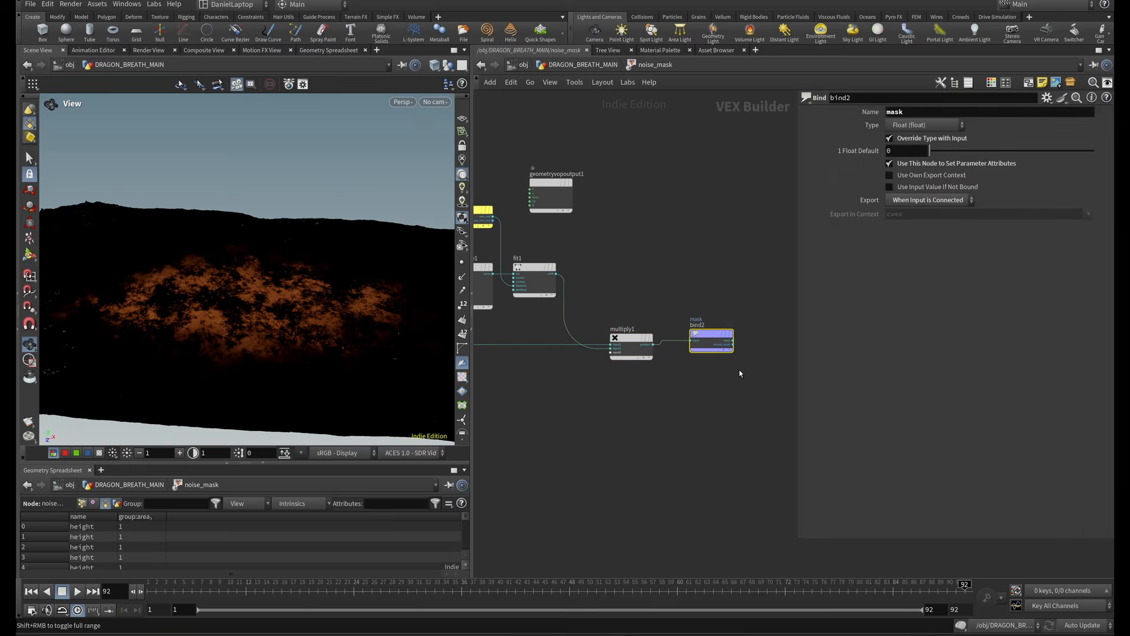
{"action": "key", "text": "u"}
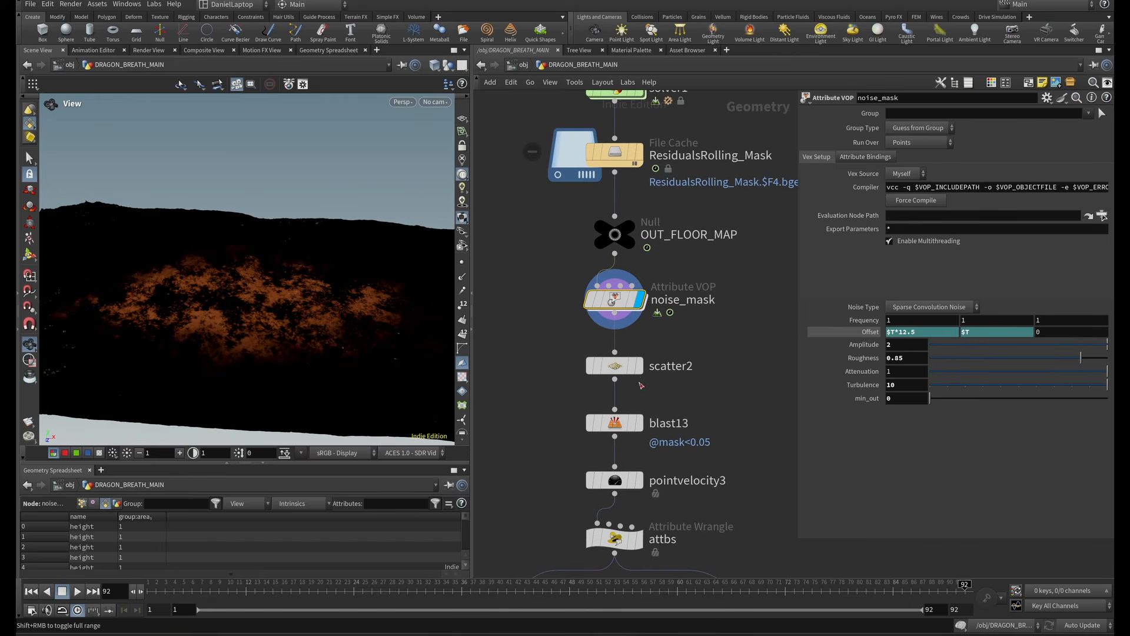
{"action": "left_click_drag", "start_coordinate": [387, 600], "coordinate": [574, 585]}
{"action": "left_click", "coordinate": [638, 365]}
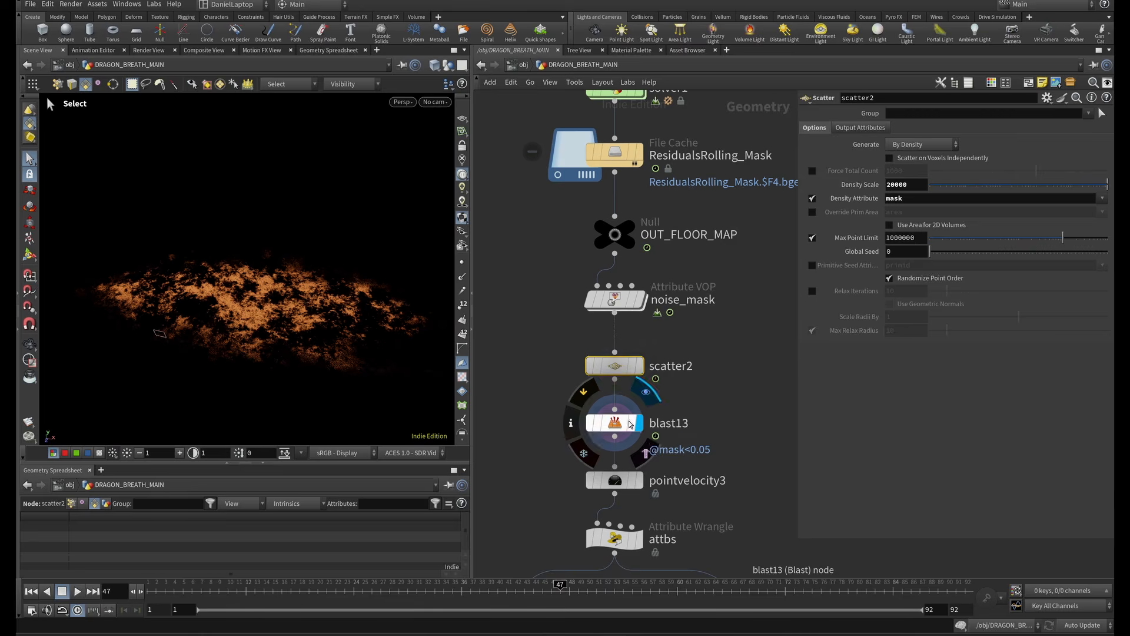
{"action": "left_click", "coordinate": [616, 423]}
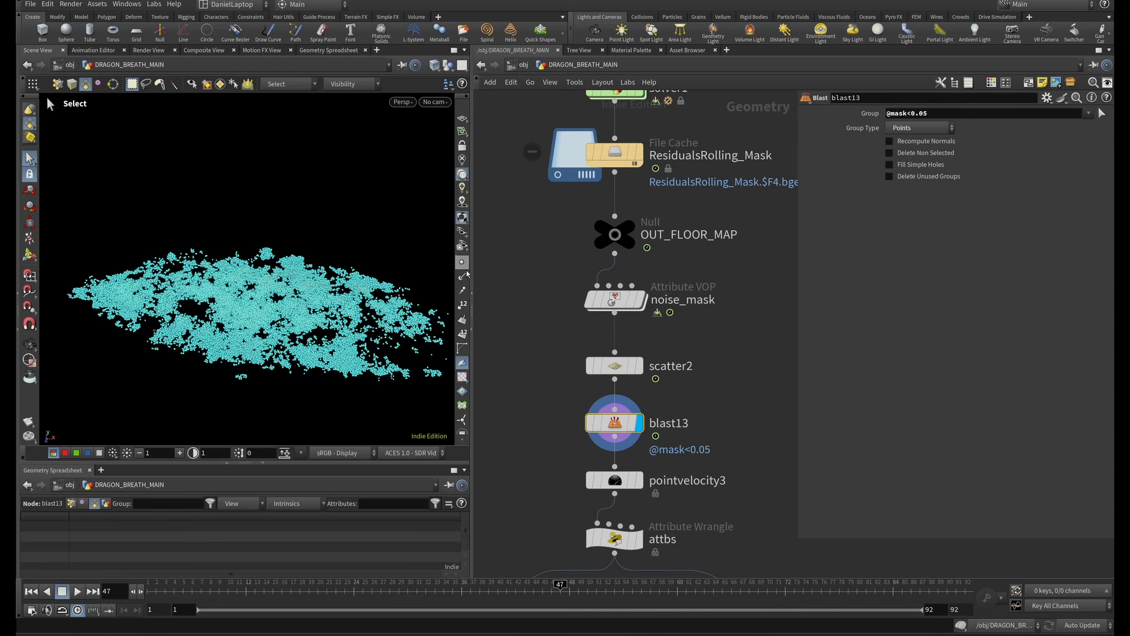
Display volumerasterizeattributes4 and volumerasterizeattributes5 in turn, and inspect their rasterized attributes and filter settings.
{"action": "middle_click_drag", "start_coordinate": [528, 392], "coordinate": [542, 199]}
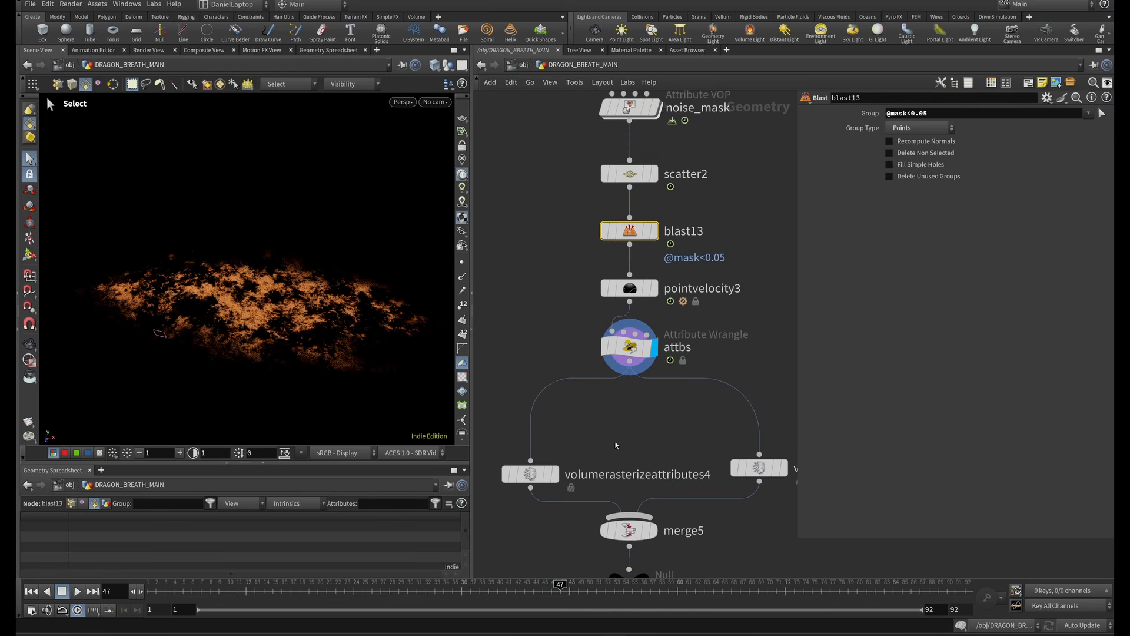
{"action": "left_click", "coordinate": [547, 474]}
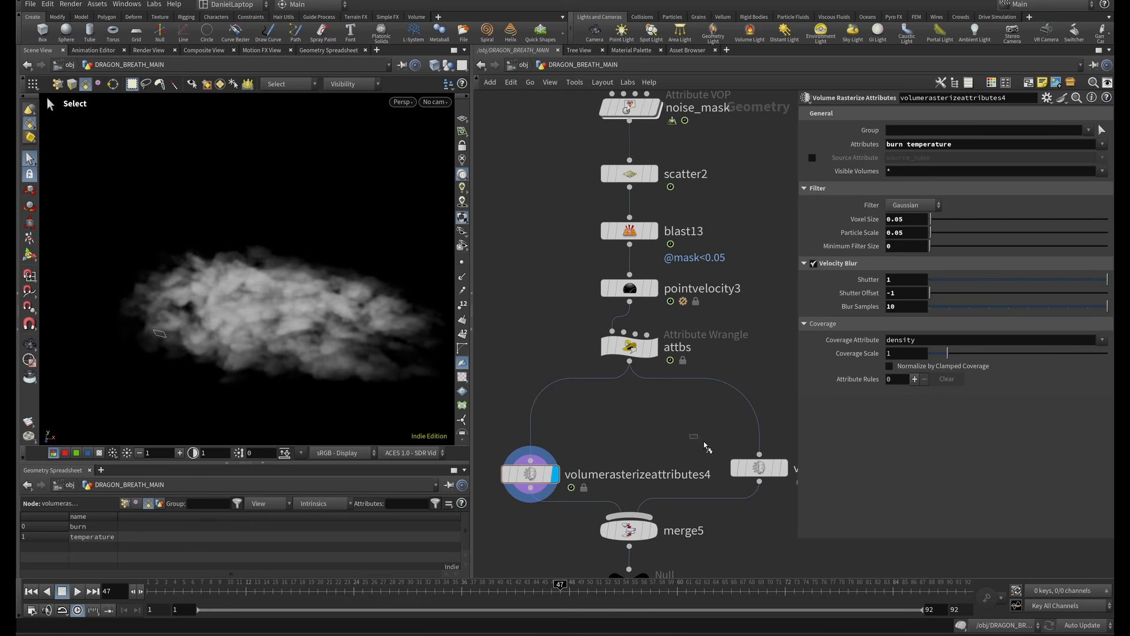
{"action": "left_click", "coordinate": [781, 468]}
{"action": "scroll", "coordinate": [624, 322], "scroll_direction": "down", "scroll_amount": 2}
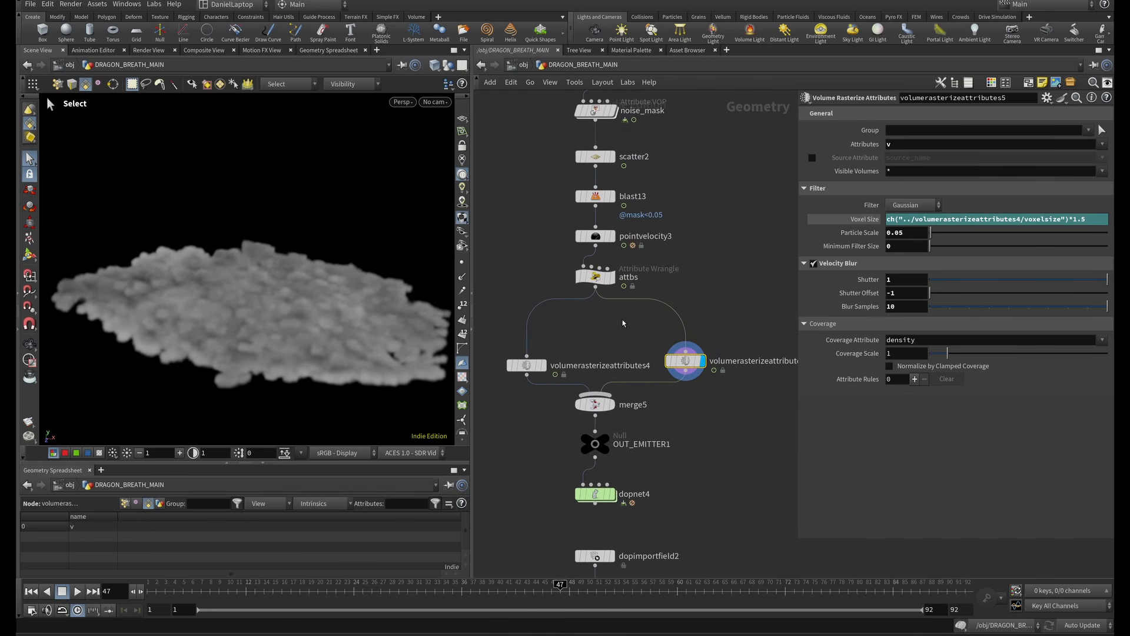
Display the merged emitter volumes at OUT_EMITTER1, and scrub the timeline to frame 45.
{"action": "key", "text": "r"}
{"action": "left_click", "coordinate": [594, 444]}
{"action": "left_click", "coordinate": [595, 443]}
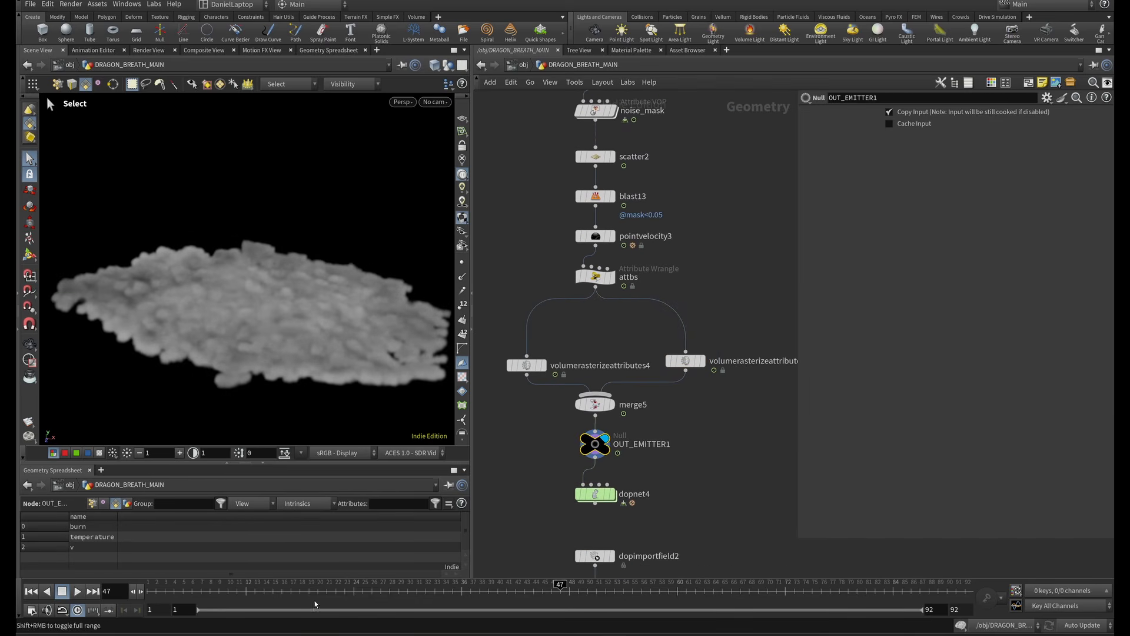
{"action": "left_click_drag", "start_coordinate": [308, 594], "coordinate": [542, 593]}
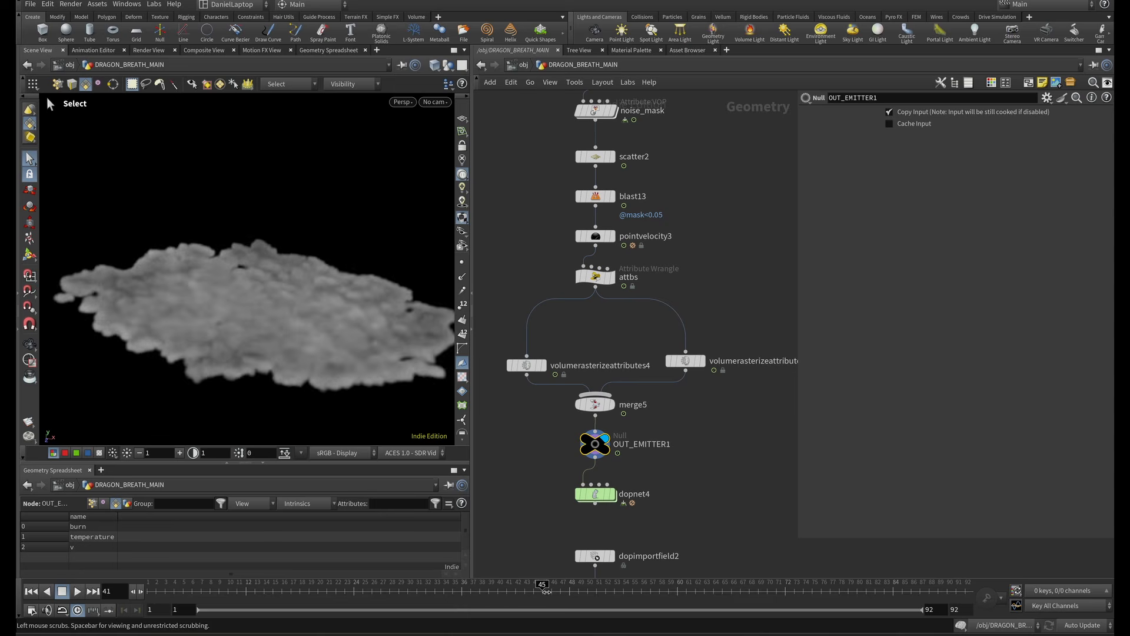
Switch the update mode to Manual, and open the dopnet4 network at its gas turbulence nodes.
{"action": "left_click", "coordinate": [1082, 625]}
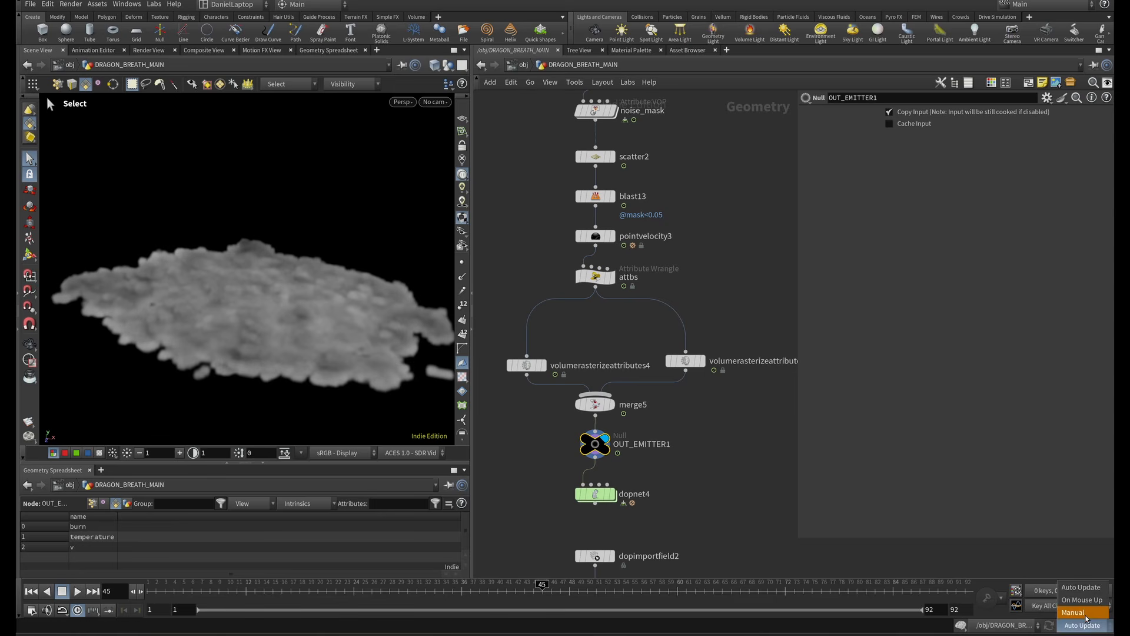
{"action": "left_click", "coordinate": [1082, 618]}
{"action": "double_click", "coordinate": [624, 495]}
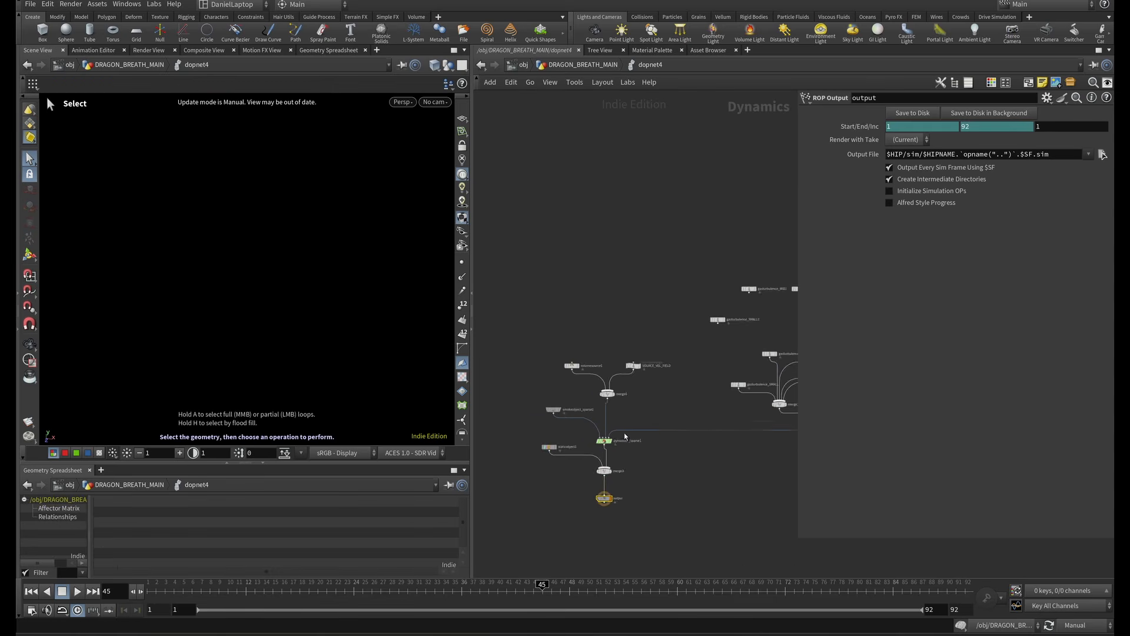
{"action": "middle_click_drag", "start_coordinate": [703, 393], "coordinate": [459, 430]}
{"action": "scroll", "coordinate": [567, 395], "scroll_direction": "up", "scroll_amount": 3}
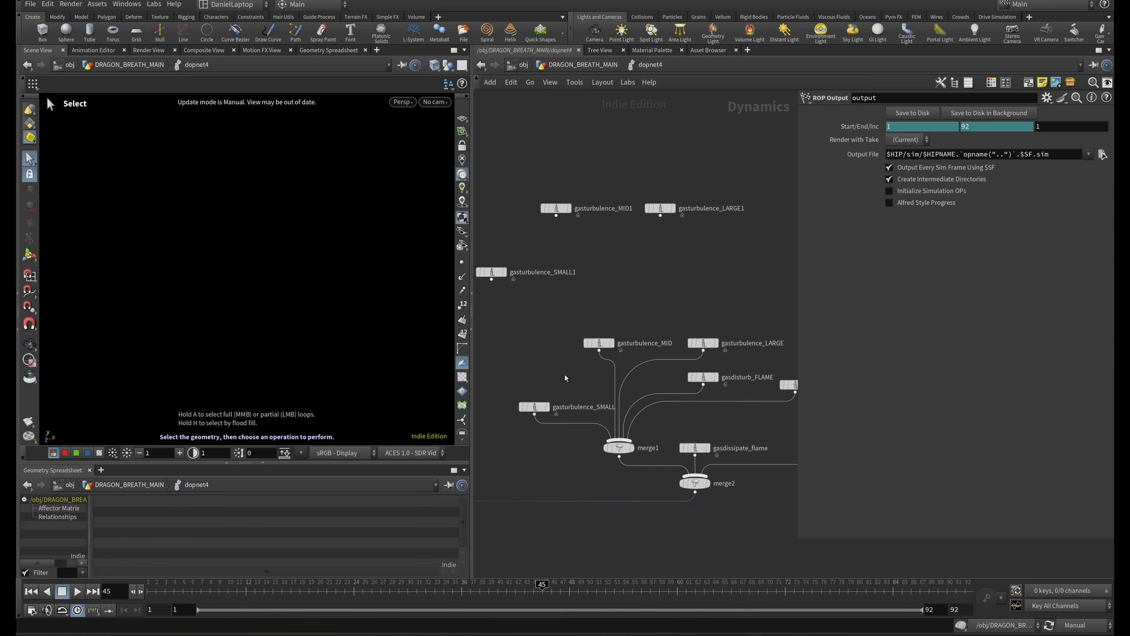
Inspect the settings of the gasturbulence_SMALL, gasturbulence_MID and gasturbulence_LARGE nodes.
{"action": "left_click", "coordinate": [535, 407]}
{"action": "left_click", "coordinate": [600, 342]}
{"action": "left_click", "coordinate": [704, 343]}
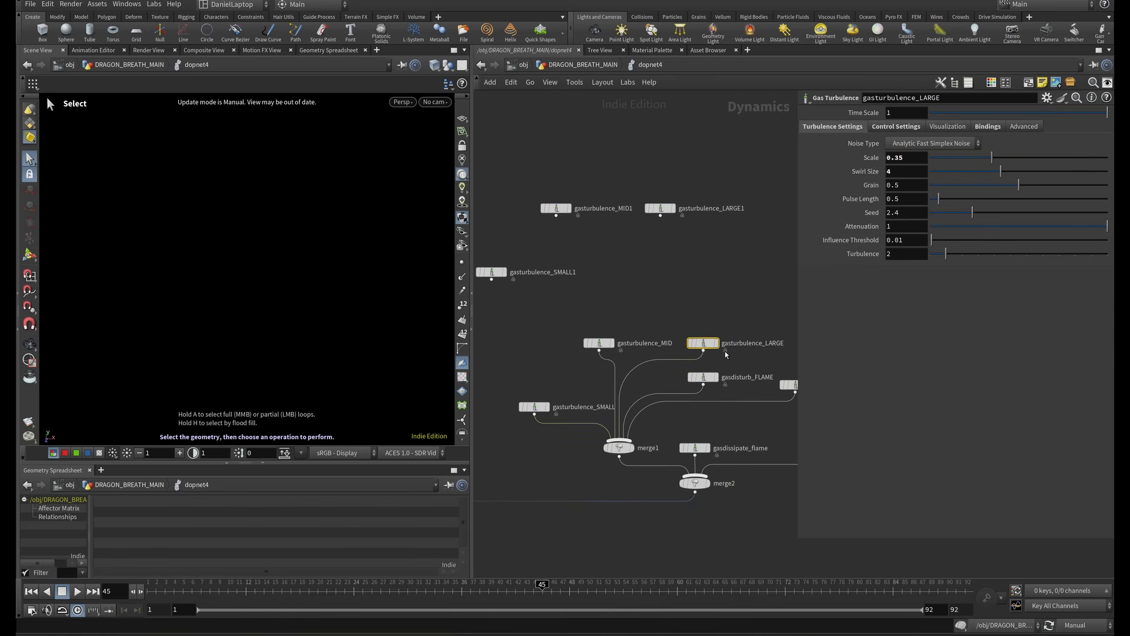
{"action": "scroll", "coordinate": [677, 339], "scroll_direction": "down", "scroll_amount": 3}
{"action": "middle_click_drag", "start_coordinate": [597, 350], "coordinate": [747, 355]}
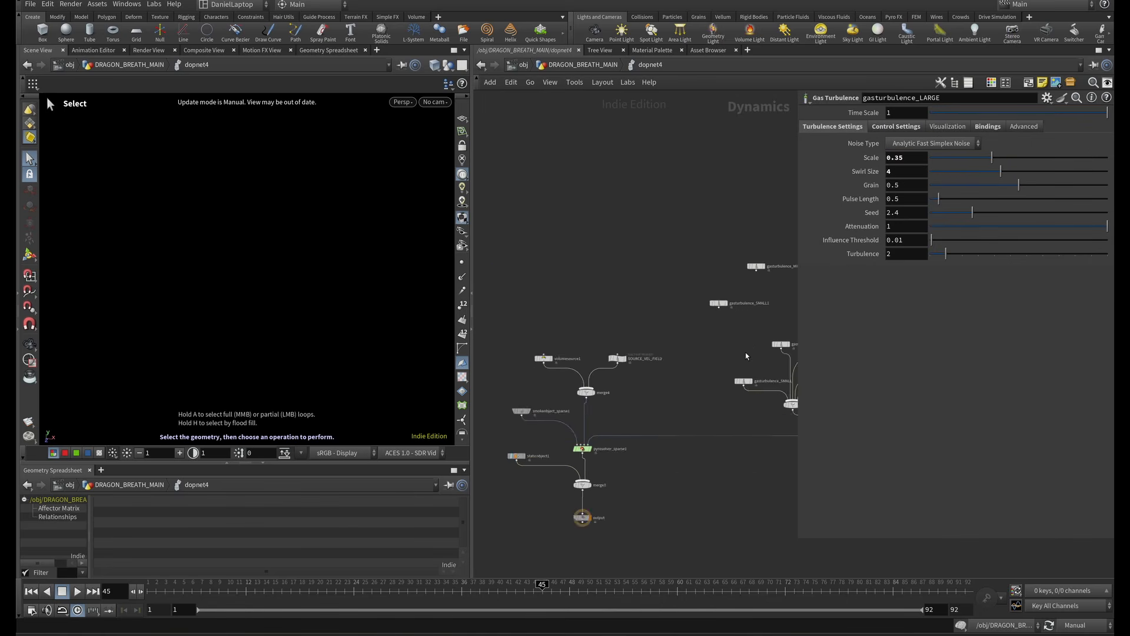
Inspect the SOURCE_VEL_FIELD wrangle, and highlight its whole velocity blending code.
{"action": "scroll", "coordinate": [748, 355], "scroll_direction": "up", "scroll_amount": 2}
{"action": "left_click", "coordinate": [561, 361]}
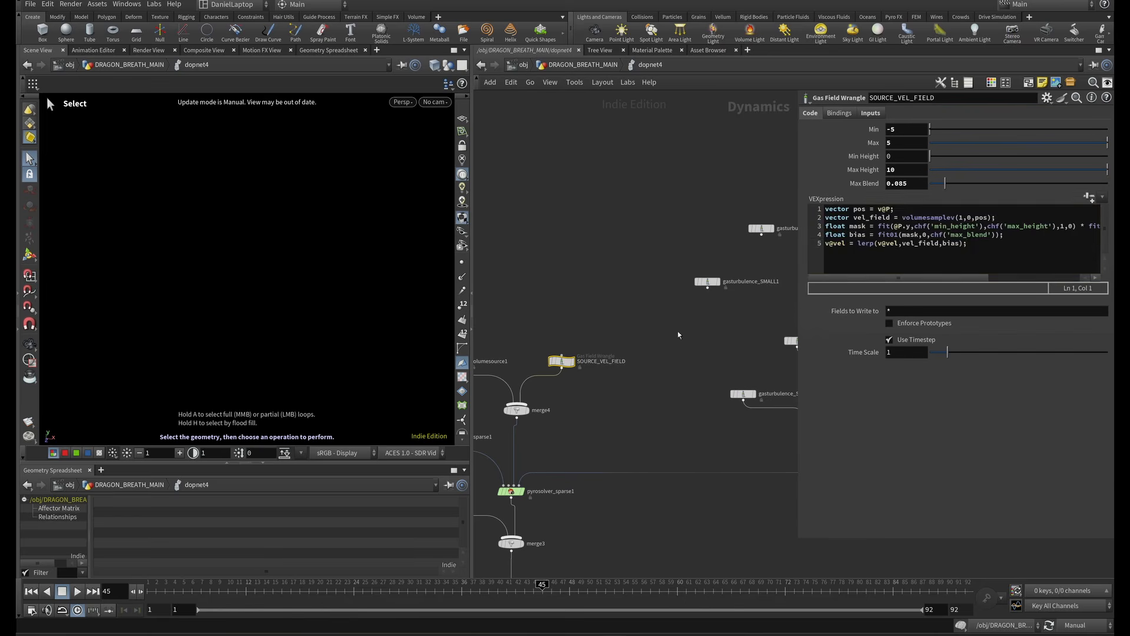
{"action": "key", "text": "ctrl+a"}
{"action": "scroll", "coordinate": [579, 262], "scroll_direction": "down", "scroll_amount": 5}
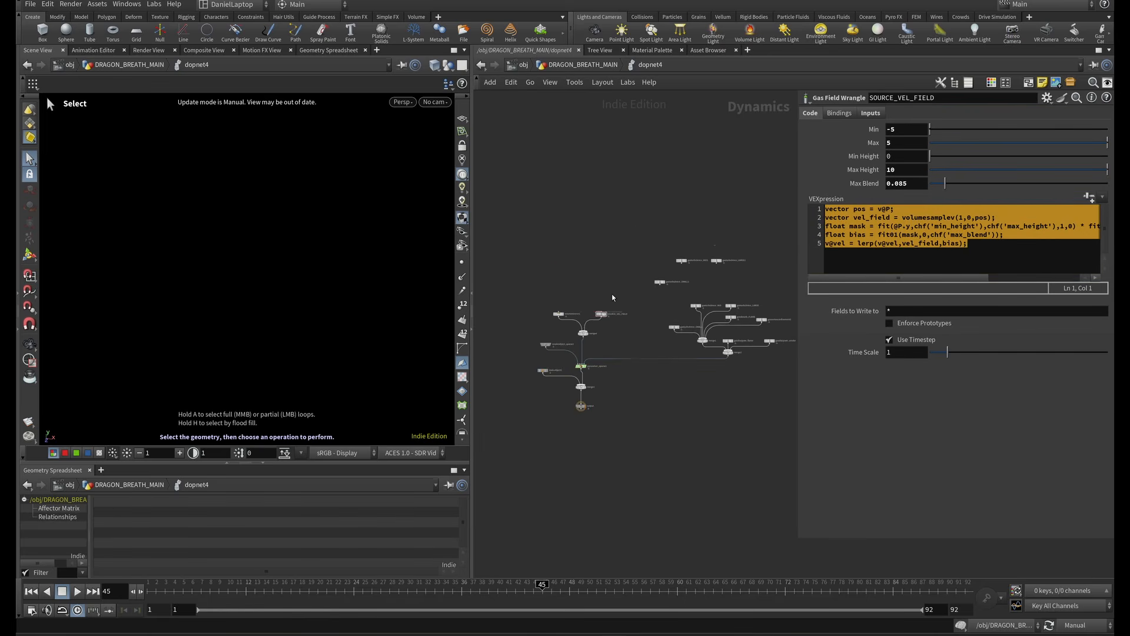
Inspect the gasvortexconfinement1, gasturbulence_LARGE and gasdissipate_smoke nodes, and go back to the sourcing part of the network.
{"action": "scroll", "coordinate": [736, 280], "scroll_direction": "up", "scroll_amount": 6}
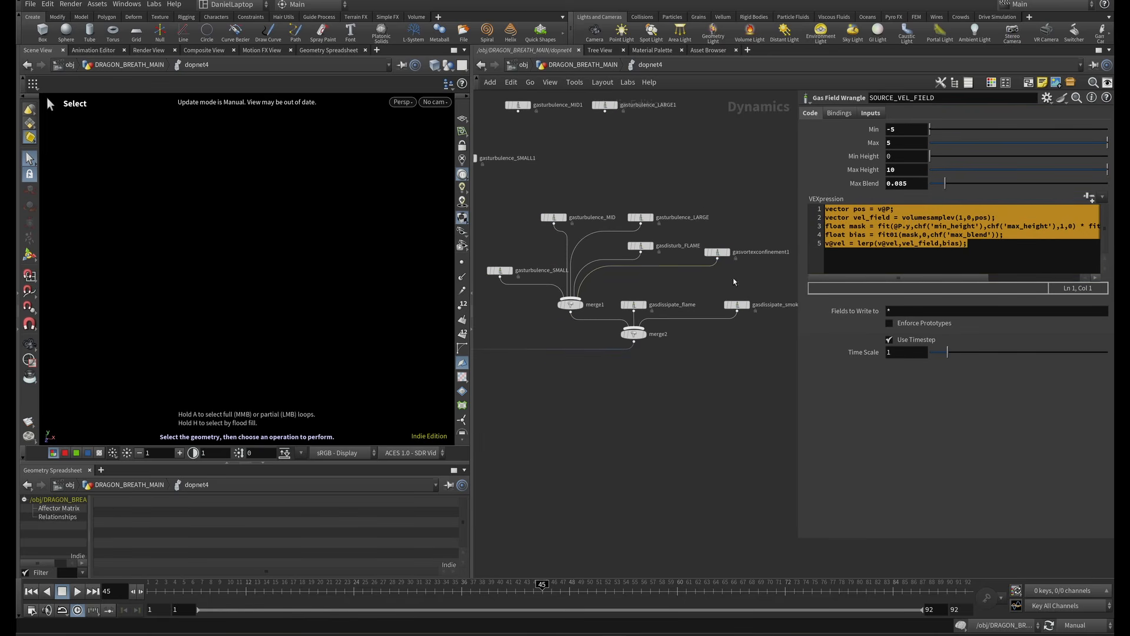
{"action": "left_click", "coordinate": [717, 252]}
{"action": "left_click", "coordinate": [643, 218]}
{"action": "left_click", "coordinate": [737, 305]}
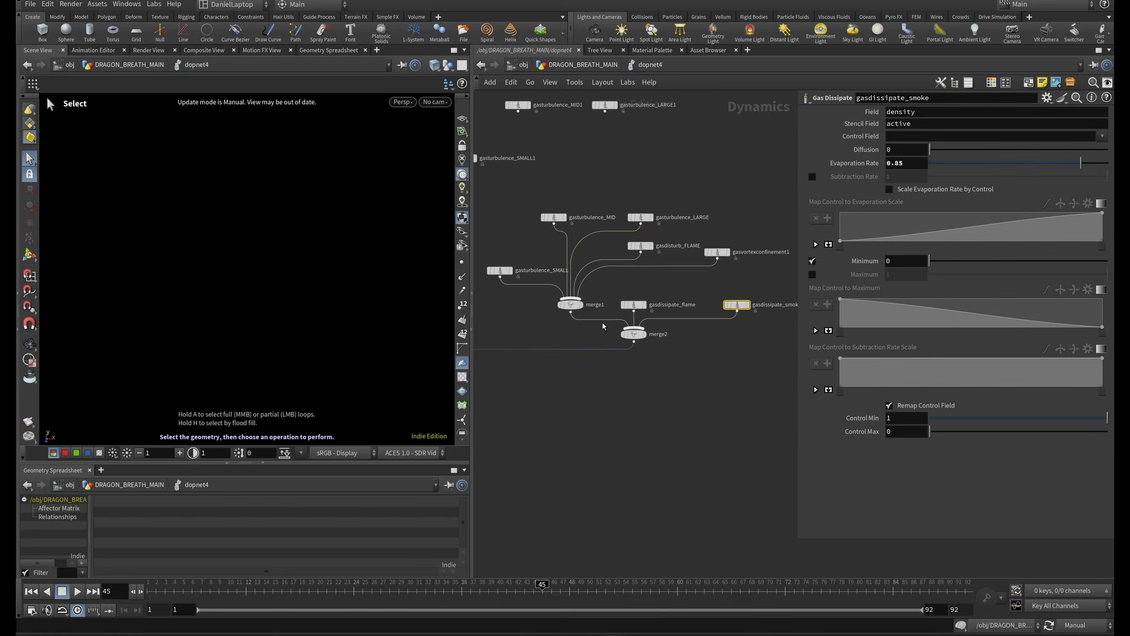
{"action": "middle_click_drag", "start_coordinate": [552, 324], "coordinate": [899, 295]}
{"action": "left_click_drag", "start_coordinate": [693, 360], "coordinate": [578, 295]}
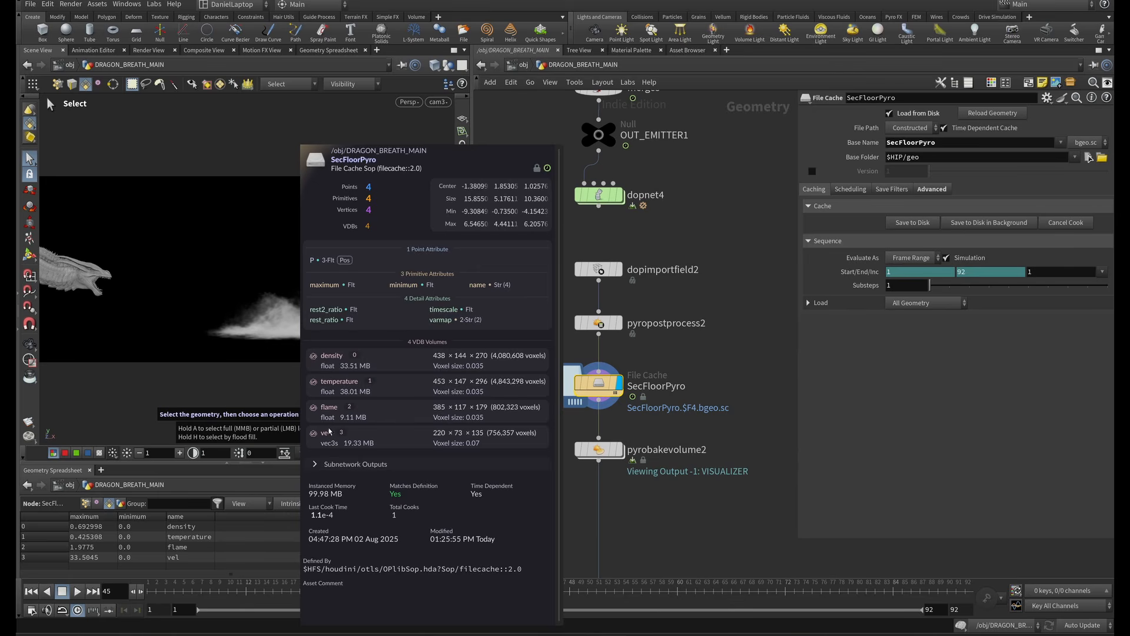
Display pyrobakevolume2 to view the shaded secondary floor fire, and look over its scatter settings.
{"action": "left_click", "coordinate": [618, 450]}
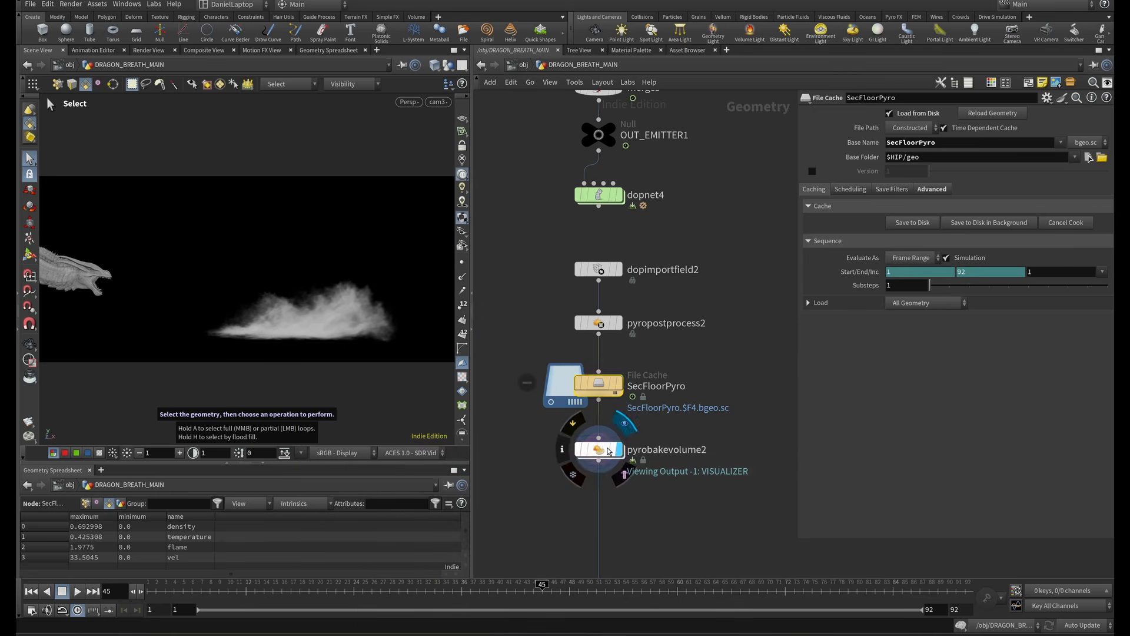
{"action": "middle_click_drag", "start_coordinate": [676, 472], "coordinate": [675, 275]}
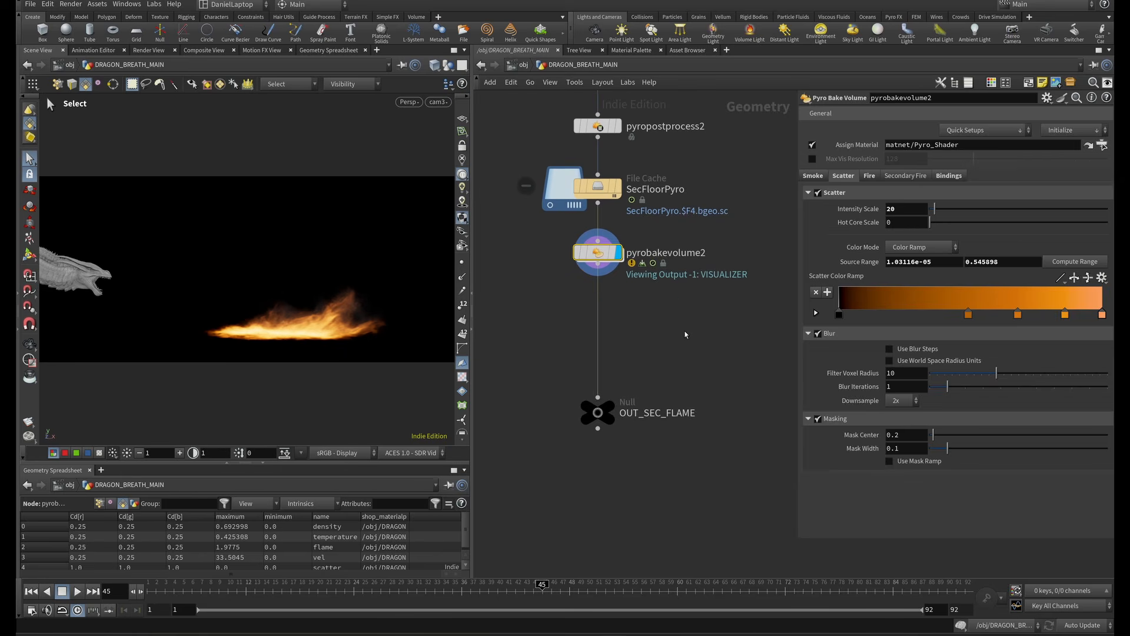
In the EMBERS network, display blast11 and view its node information, and display split2.
{"action": "left_click_drag", "start_coordinate": [683, 335], "coordinate": [549, 465]}
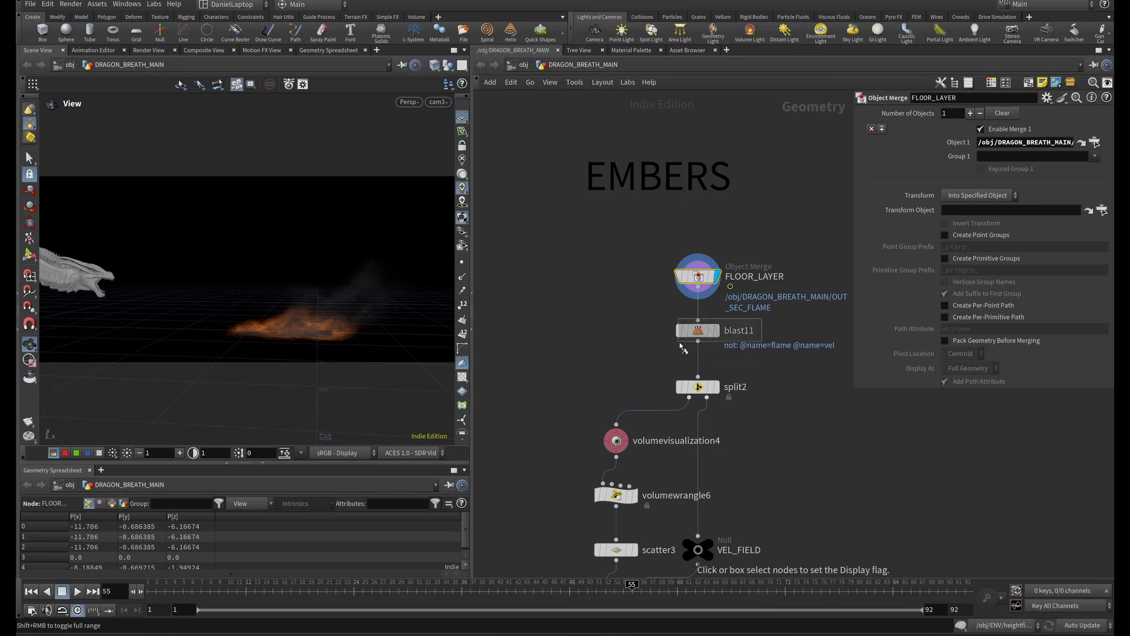
{"action": "left_click", "coordinate": [702, 334]}
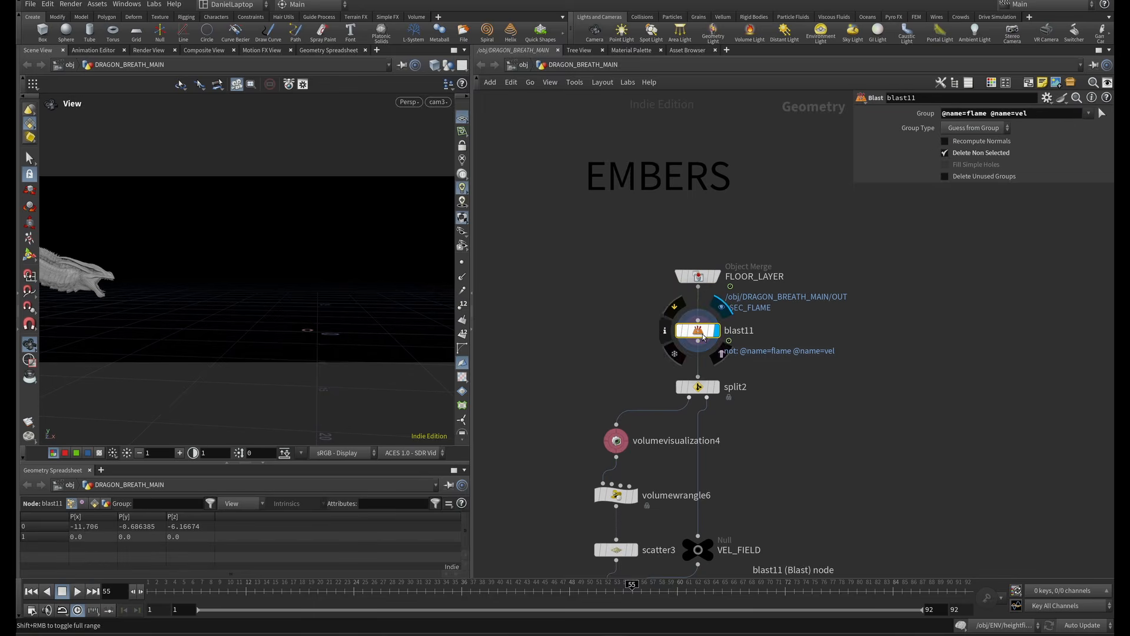
{"action": "middle_click", "coordinate": [702, 337]}
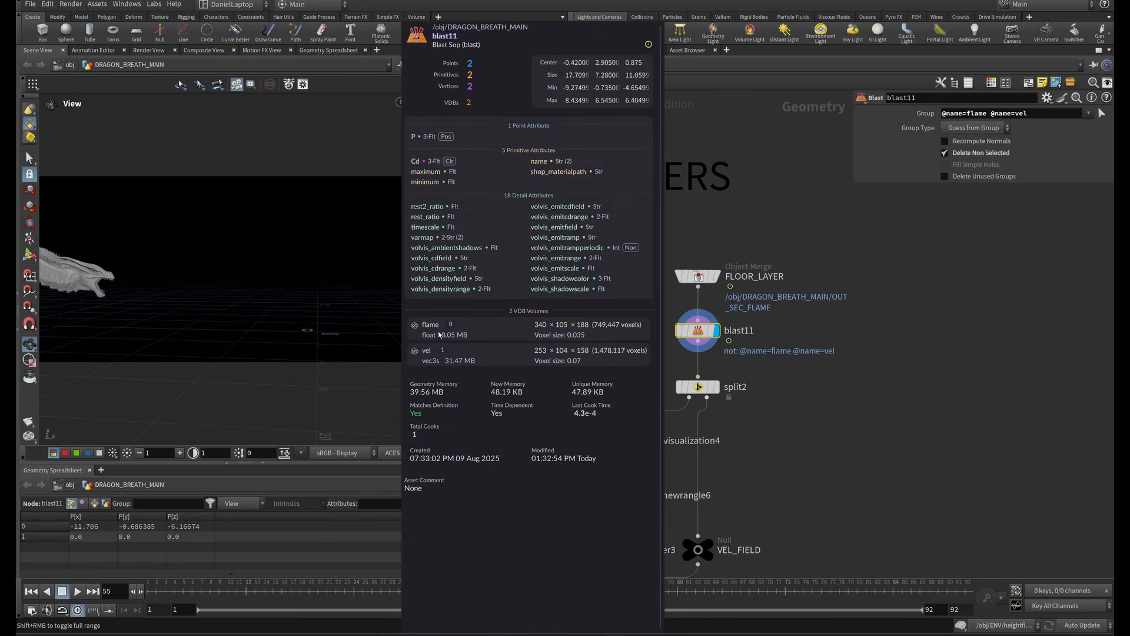
{"action": "left_click", "coordinate": [702, 387]}
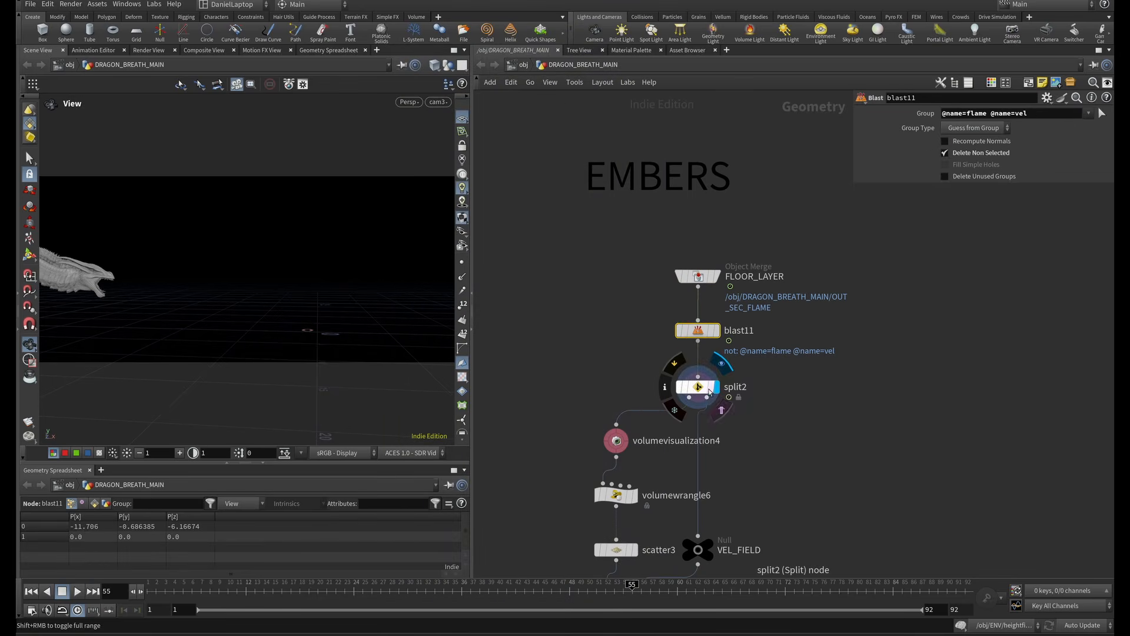
Display volumevisualization4 to view the isolated flame volume, and hide the viewport's reference grid.
{"action": "middle_click_drag", "start_coordinate": [610, 448], "coordinate": [610, 308]}
{"action": "left_click", "coordinate": [611, 305]}
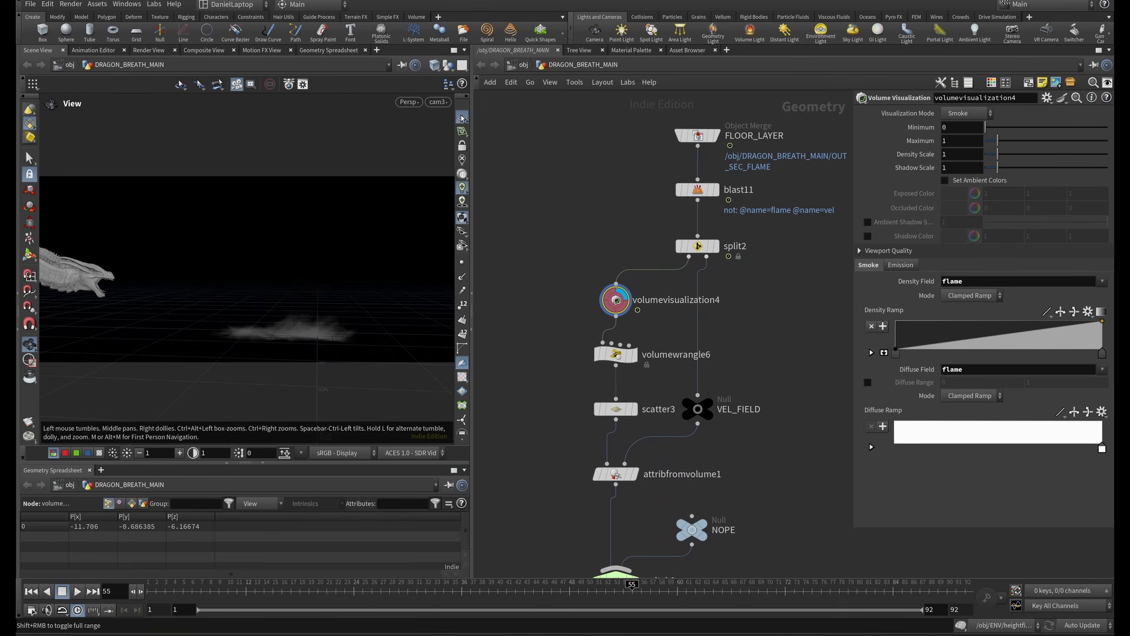
{"action": "left_click", "coordinate": [462, 119]}
Display volumewrangle6 and toggle its bypass to compare the flame volume with and without the wrangle.
{"action": "left_click", "coordinate": [616, 353]}
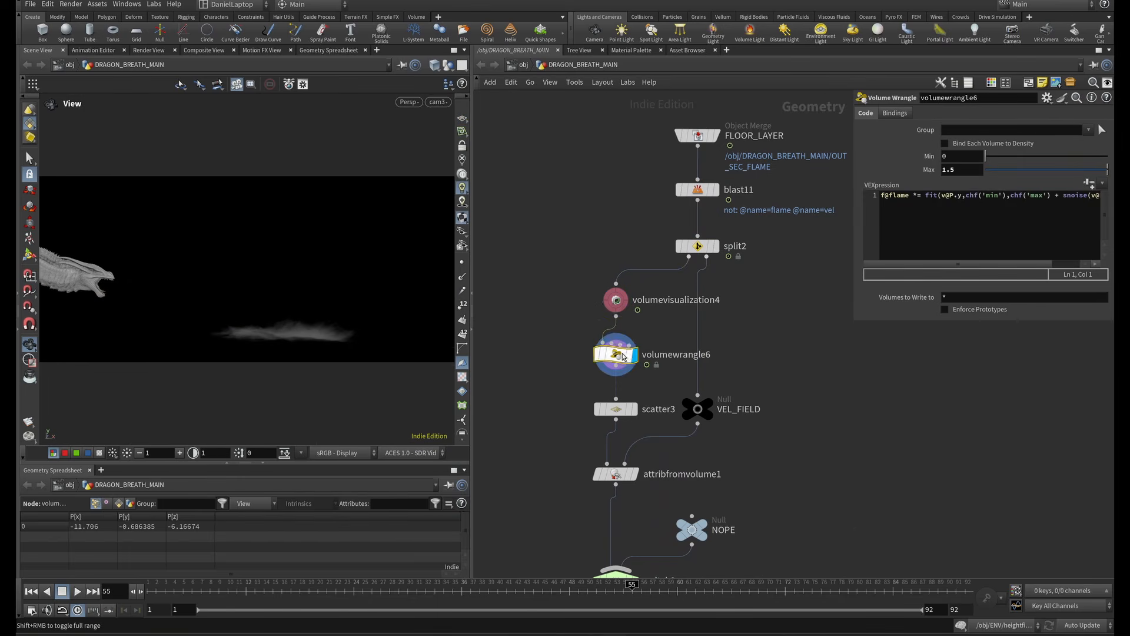
{"action": "left_click", "coordinate": [593, 334]}
{"action": "left_click", "coordinate": [593, 334]}
{"action": "left_click", "coordinate": [593, 333]}
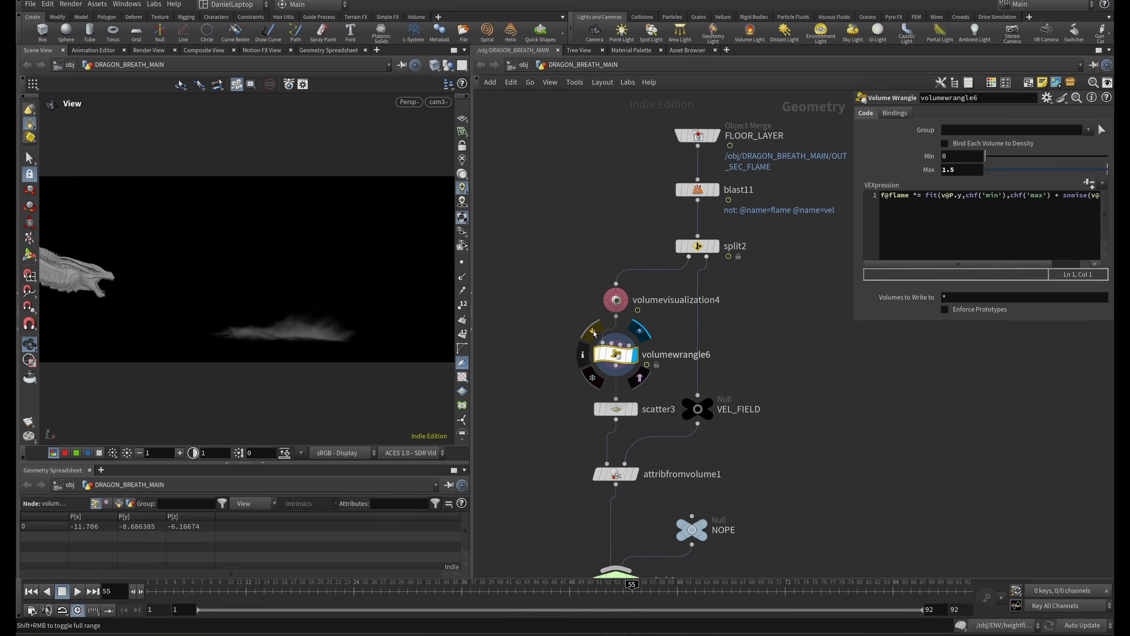
Display scatter3 to view the ember source points, and go to frame 45 to compare the scattering.
{"action": "middle_click_drag", "start_coordinate": [661, 379], "coordinate": [649, 255]}
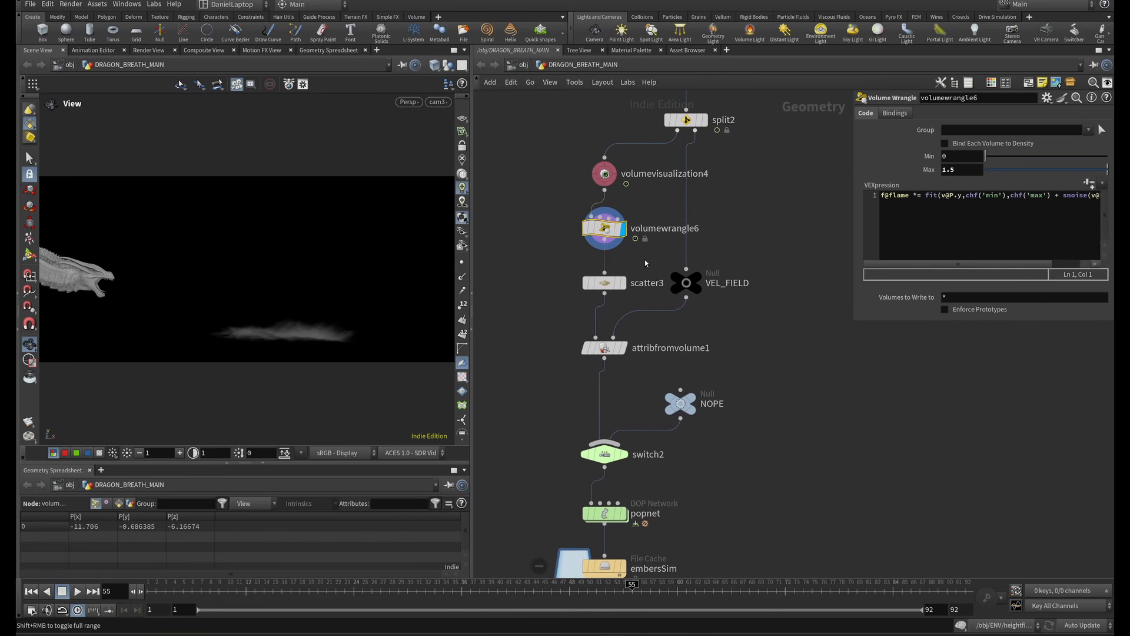
{"action": "left_click", "coordinate": [623, 283]}
{"action": "left_click", "coordinate": [604, 283]}
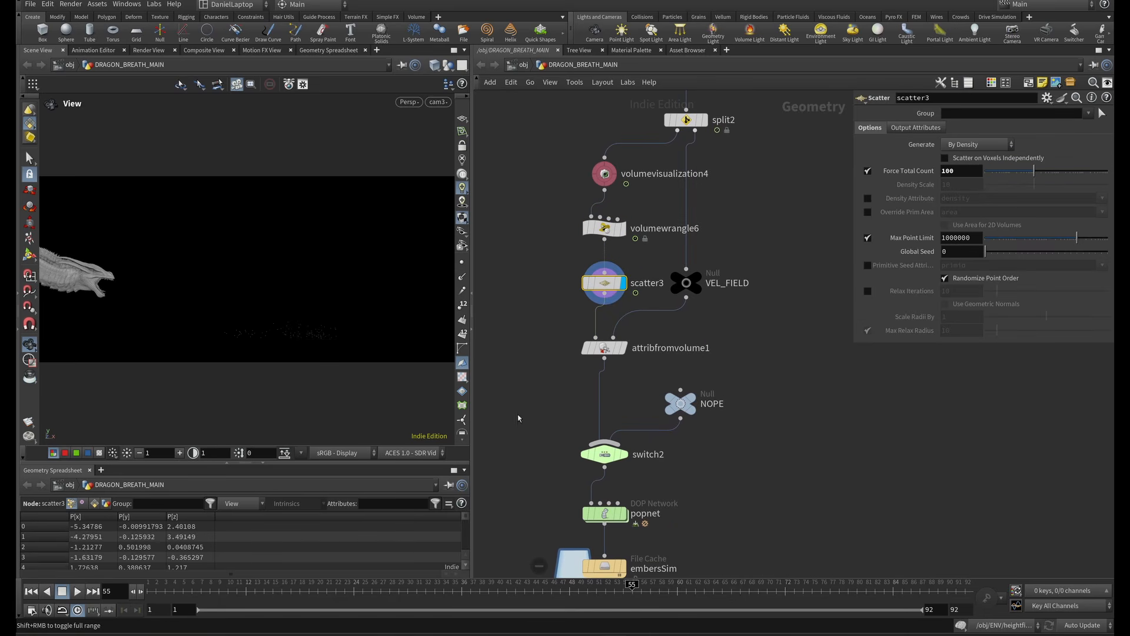
{"action": "left_click", "coordinate": [372, 583]}
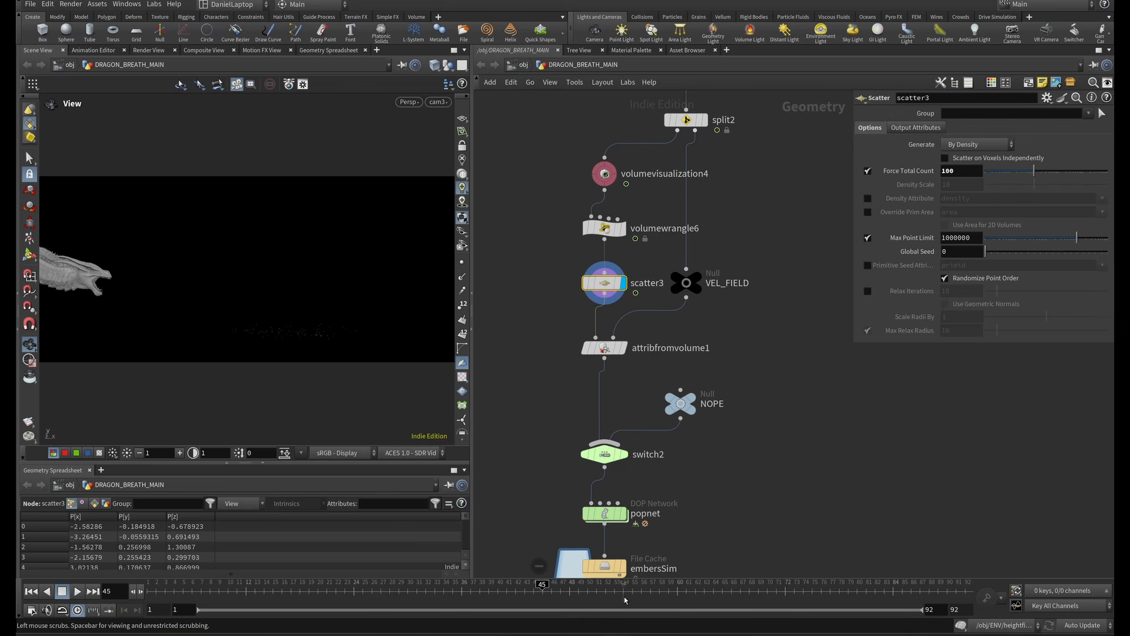
Display attribfromvolume1 and inspect how VEL_FIELD feeds it from split2's second output, leaving the wiring as it is.
{"action": "left_click", "coordinate": [624, 348]}
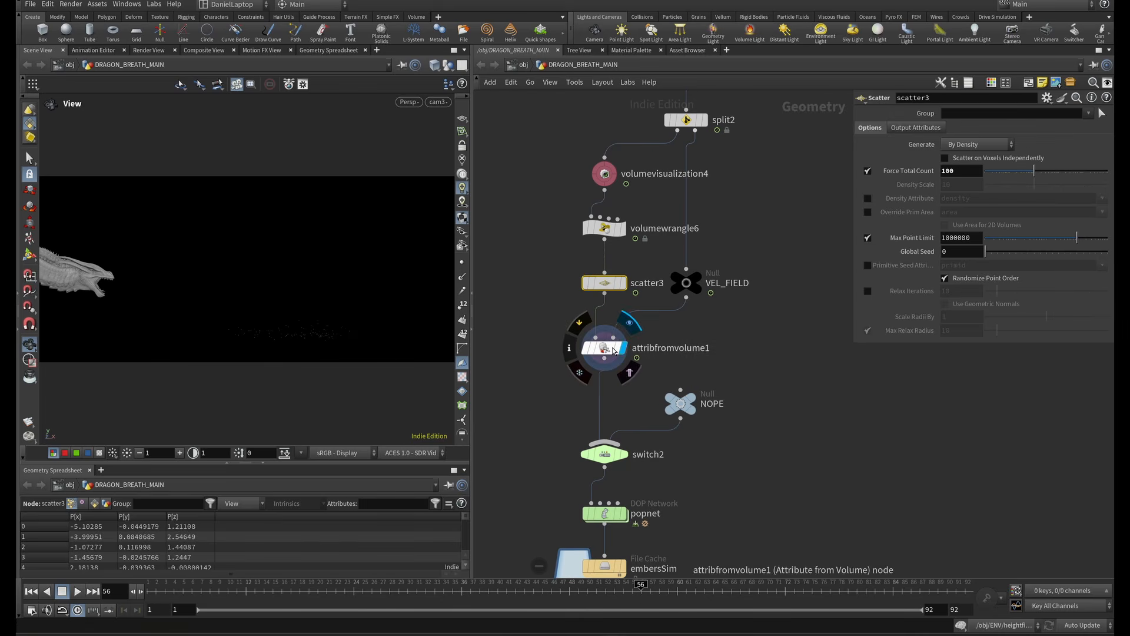
{"action": "left_click", "coordinate": [604, 347]}
{"action": "left_click_drag", "start_coordinate": [663, 311], "coordinate": [660, 310]}
{"action": "left_click", "coordinate": [695, 132]}
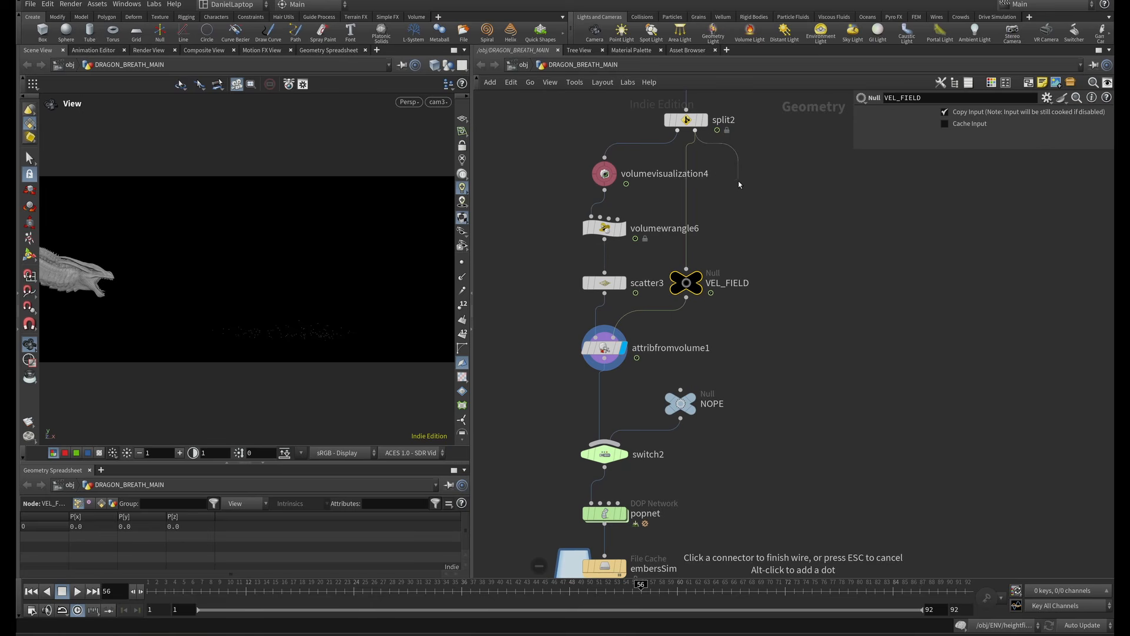
{"action": "key", "text": "Escape"}
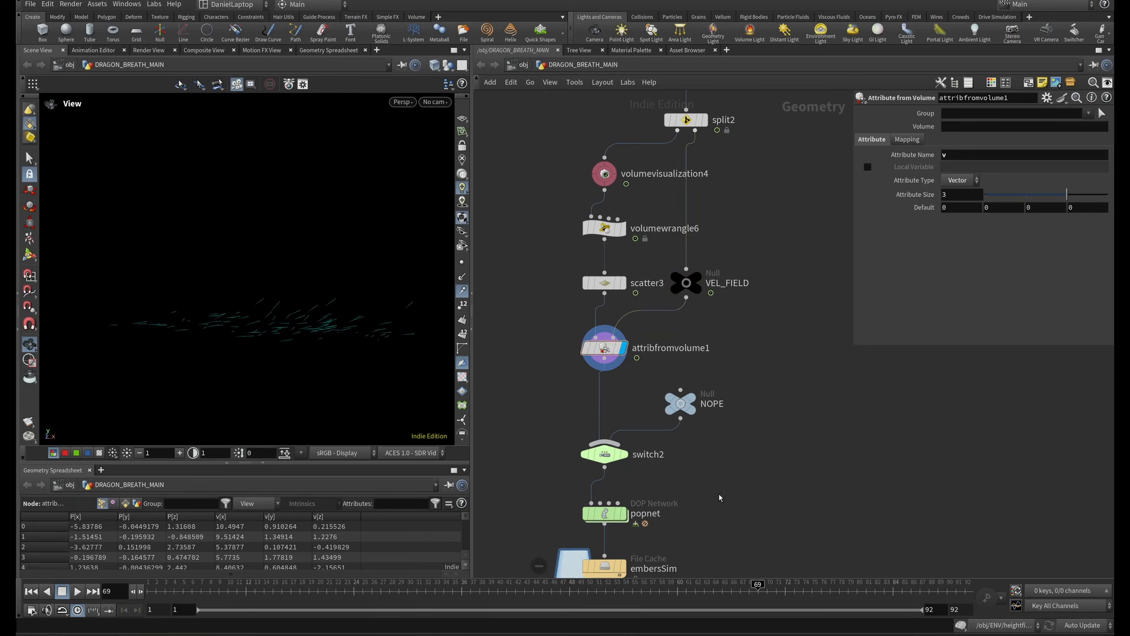
Set the scene's update mode to Manual and enter the popnet network.
{"action": "middle_click_drag", "start_coordinate": [719, 496], "coordinate": [731, 307]}
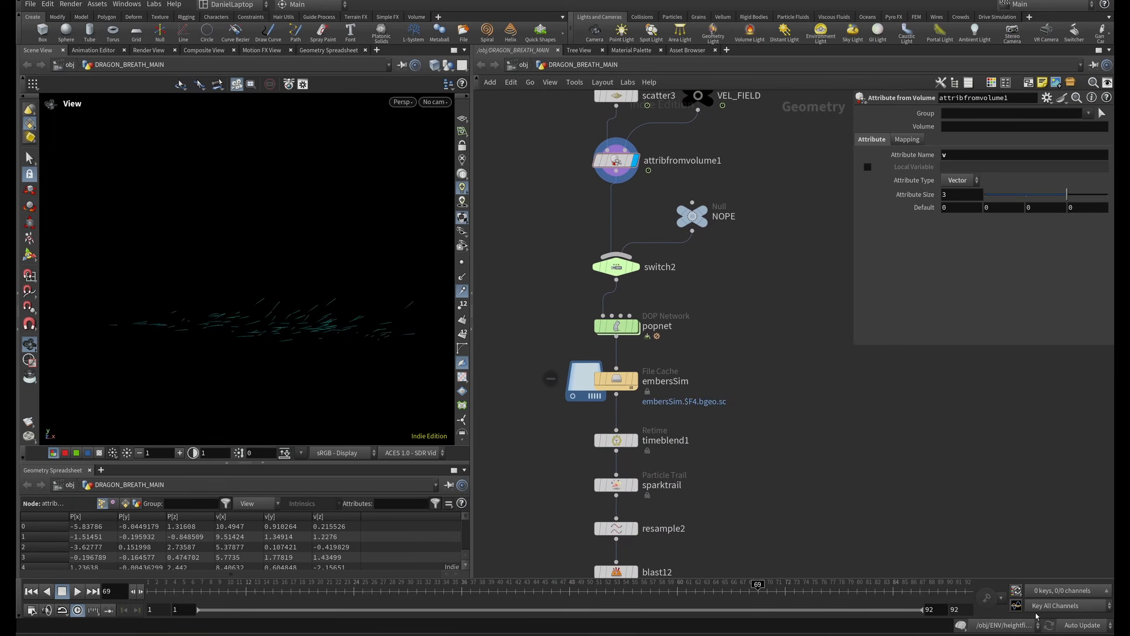
{"action": "left_click", "coordinate": [1080, 625]}
{"action": "left_click", "coordinate": [1070, 615]}
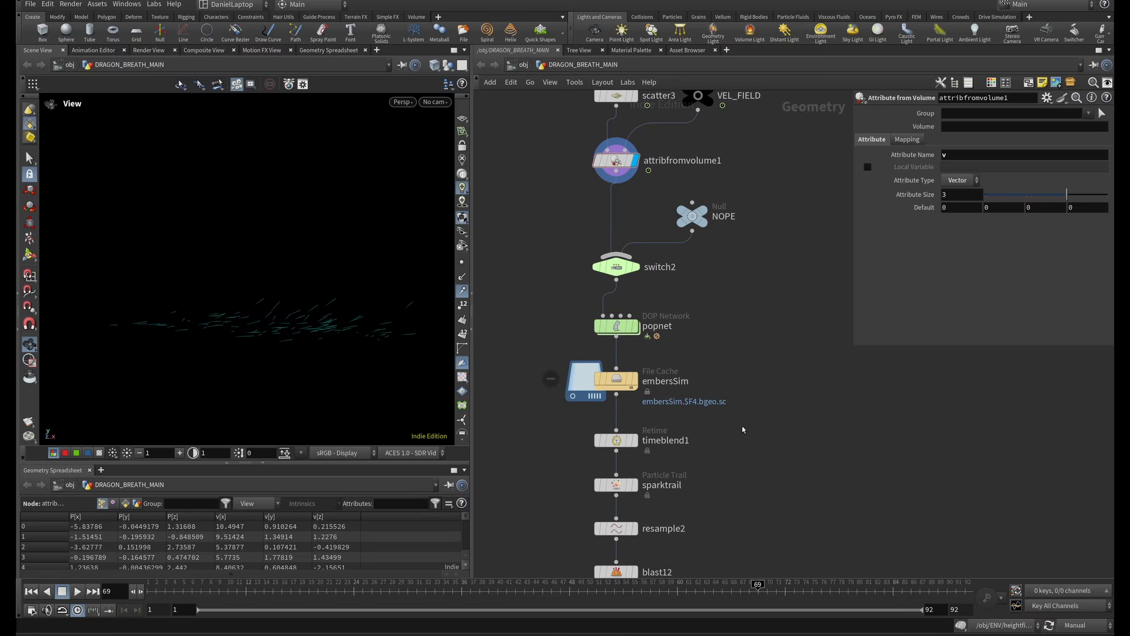
{"action": "double_click", "coordinate": [623, 334]}
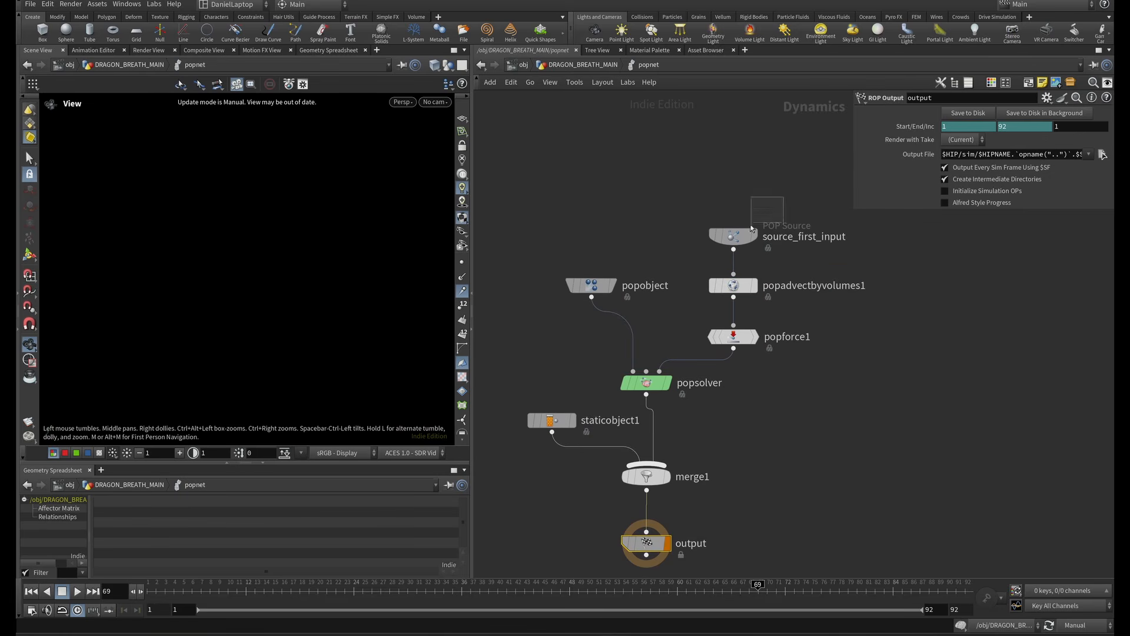
Inspect source_first_input's attribute and velocity inheritance settings, and highlight the velocity SOP path in popadvectbyvolumes1.
{"action": "left_click", "coordinate": [739, 236]}
{"action": "left_click", "coordinate": [927, 128]}
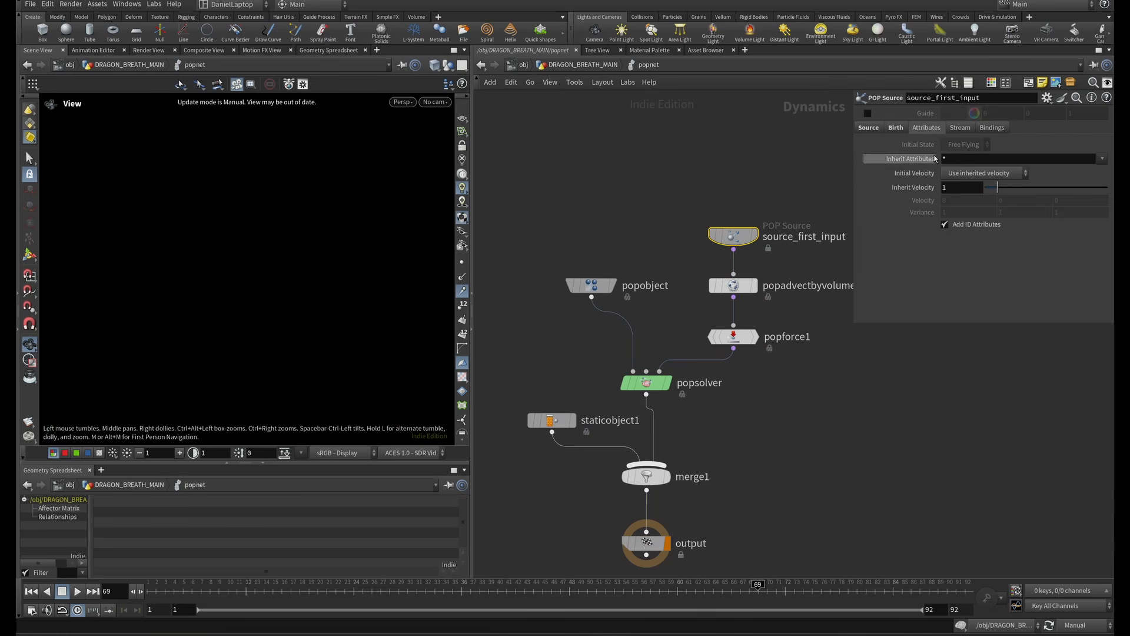
{"action": "key", "text": "Tab"}
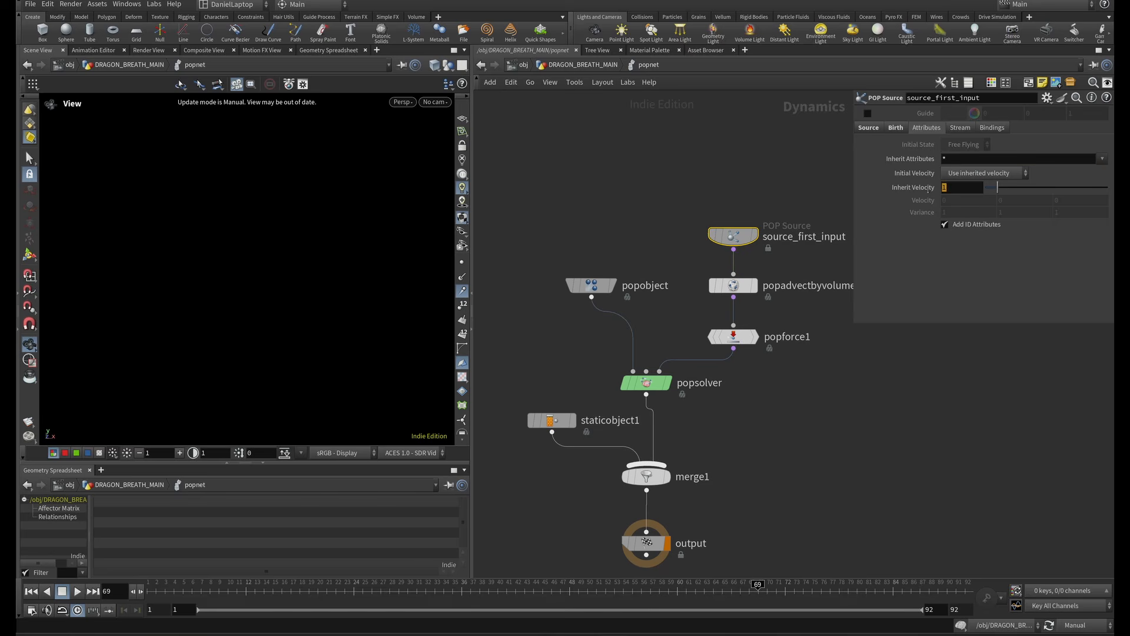
{"action": "left_click", "coordinate": [689, 200]}
{"action": "left_click", "coordinate": [733, 286]}
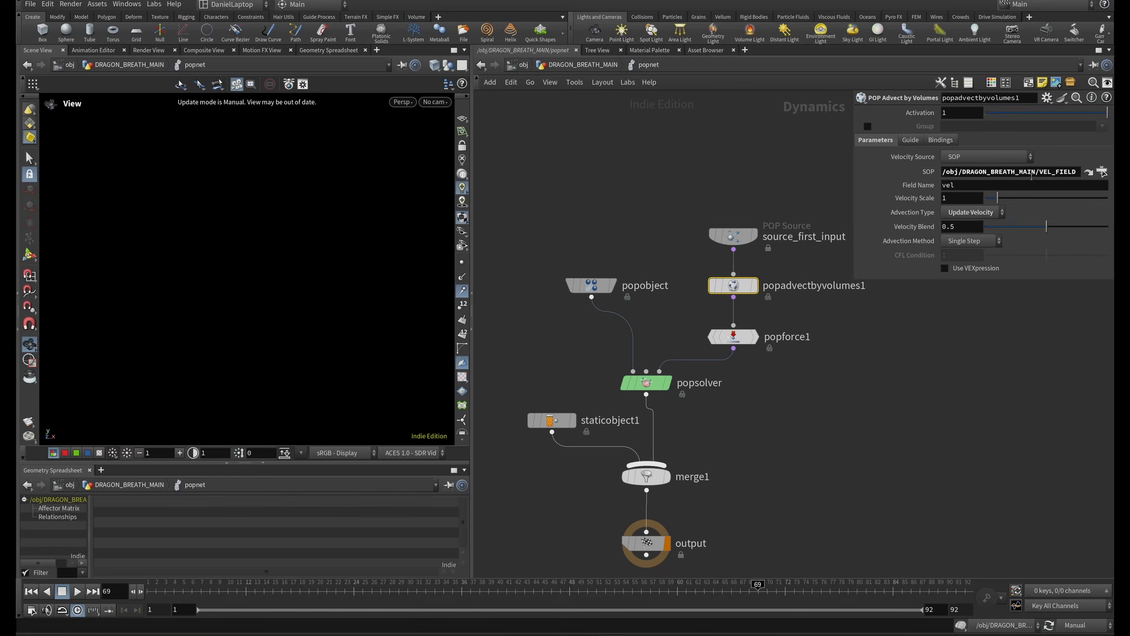
{"action": "left_click_drag", "start_coordinate": [962, 172], "coordinate": [1088, 175]}
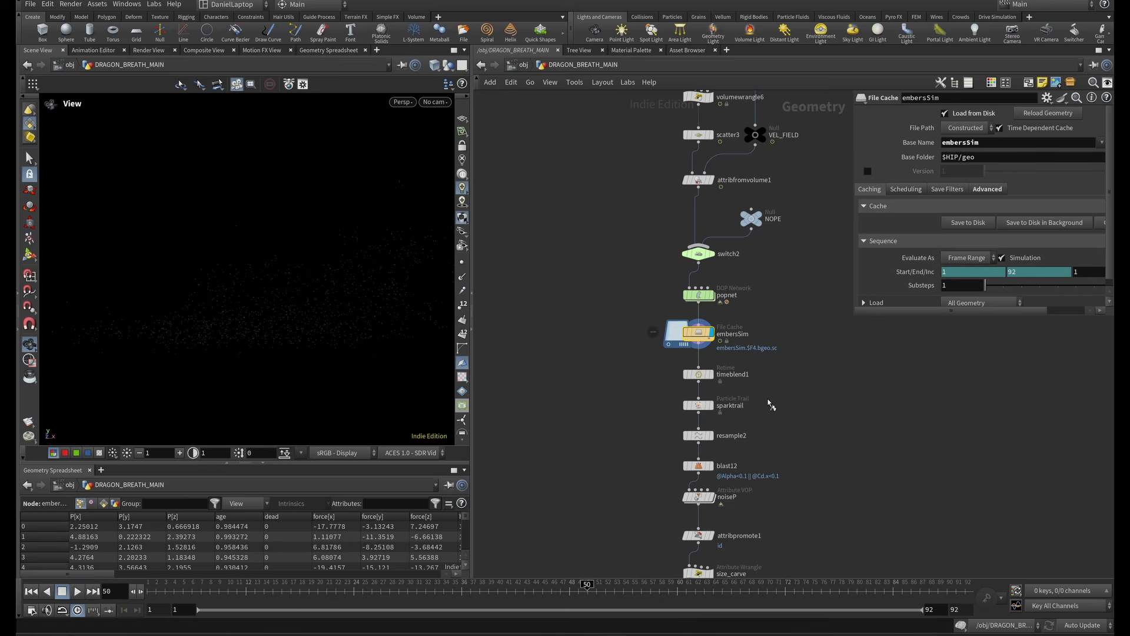
Display sparktrail, inspect its alpha, intensity, length and width settings, and view the spark trails up close.
{"action": "left_click", "coordinate": [710, 406]}
{"action": "left_click", "coordinate": [699, 407]}
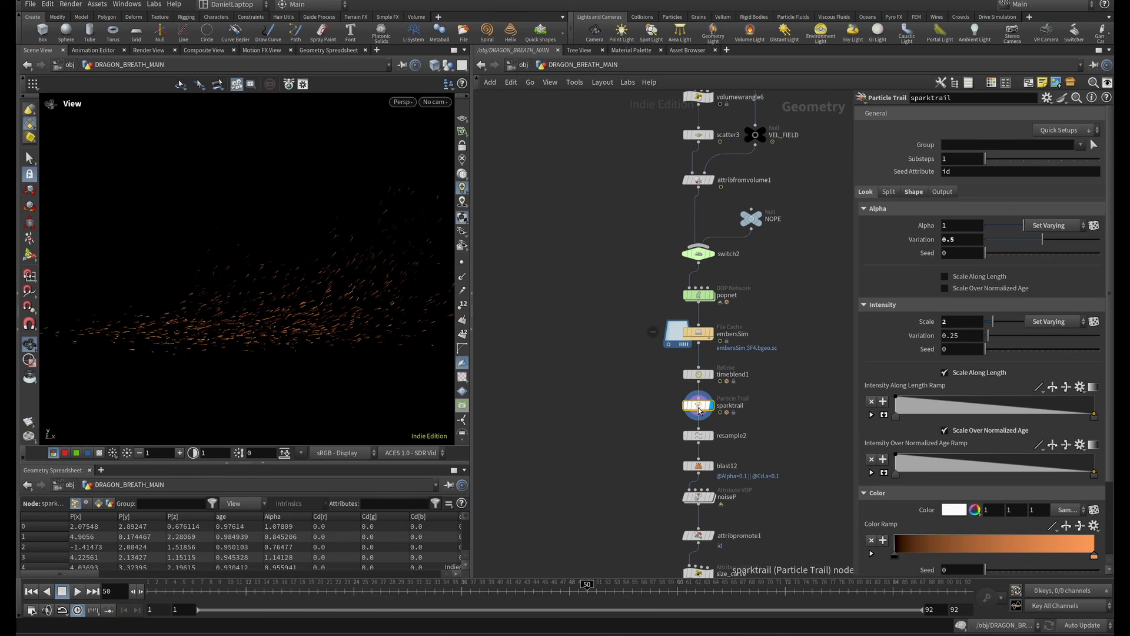
{"action": "double_click", "coordinate": [944, 323]}
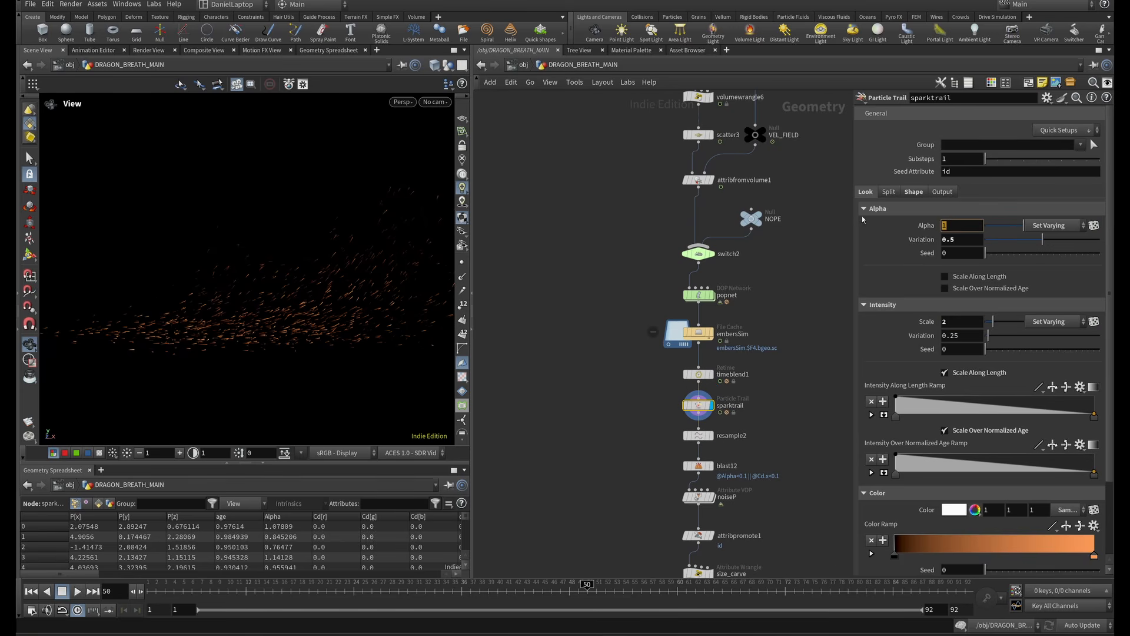
{"action": "left_click", "coordinate": [913, 194]}
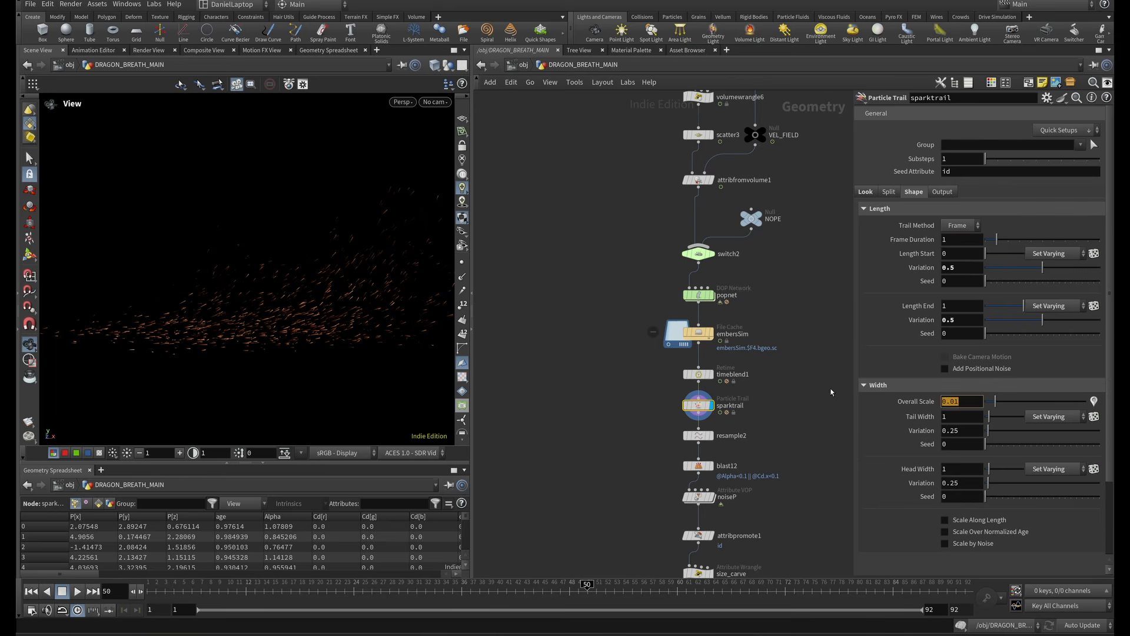
{"action": "left_click", "coordinate": [631, 376]}
{"action": "middle_click_drag", "start_coordinate": [623, 408], "coordinate": [592, 205]}
{"action": "left_click_drag", "start_coordinate": [266, 338], "coordinate": [277, 295]}
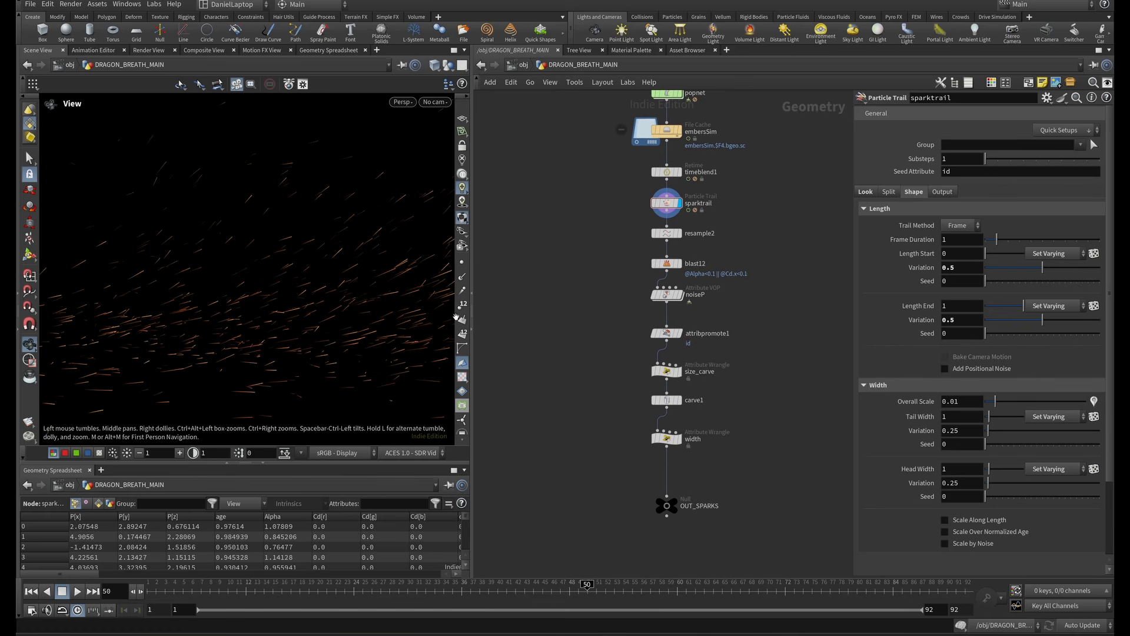
Display noiseP and carve1 in turn, and highlight the Second U attribute that carve1 uses.
{"action": "left_click", "coordinate": [683, 297]}
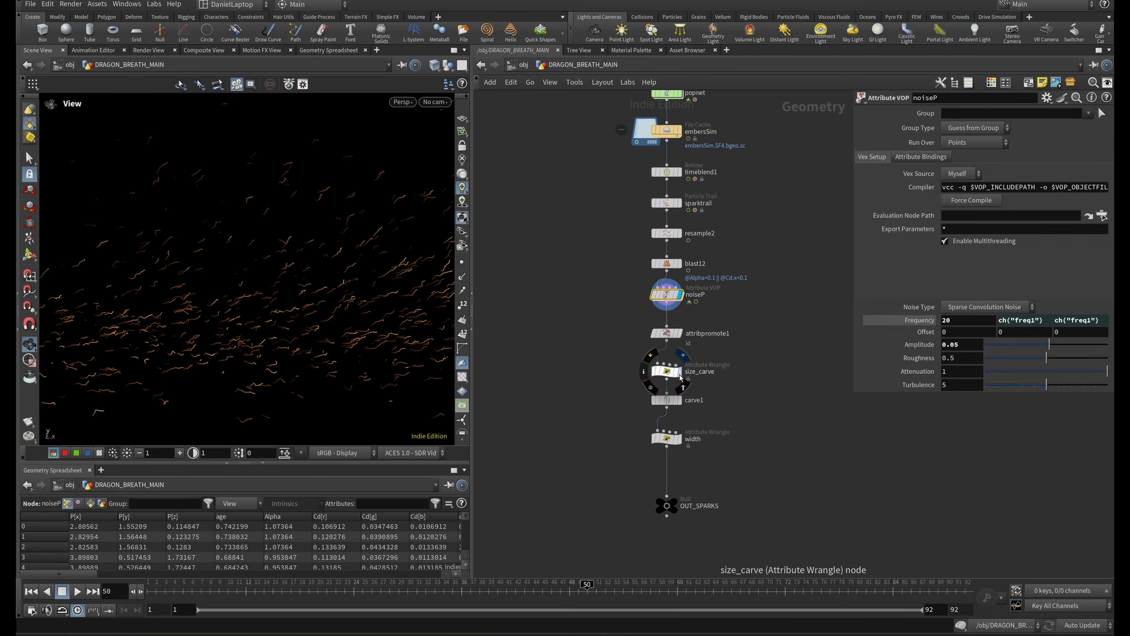
{"action": "left_click", "coordinate": [681, 399]}
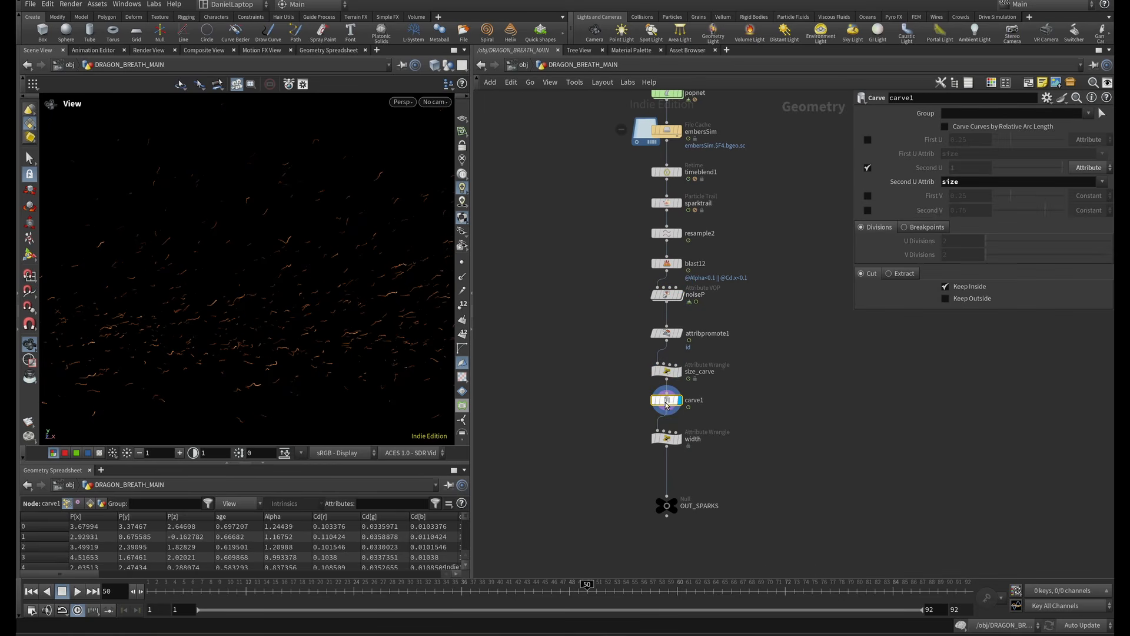
{"action": "double_click", "coordinate": [953, 182]}
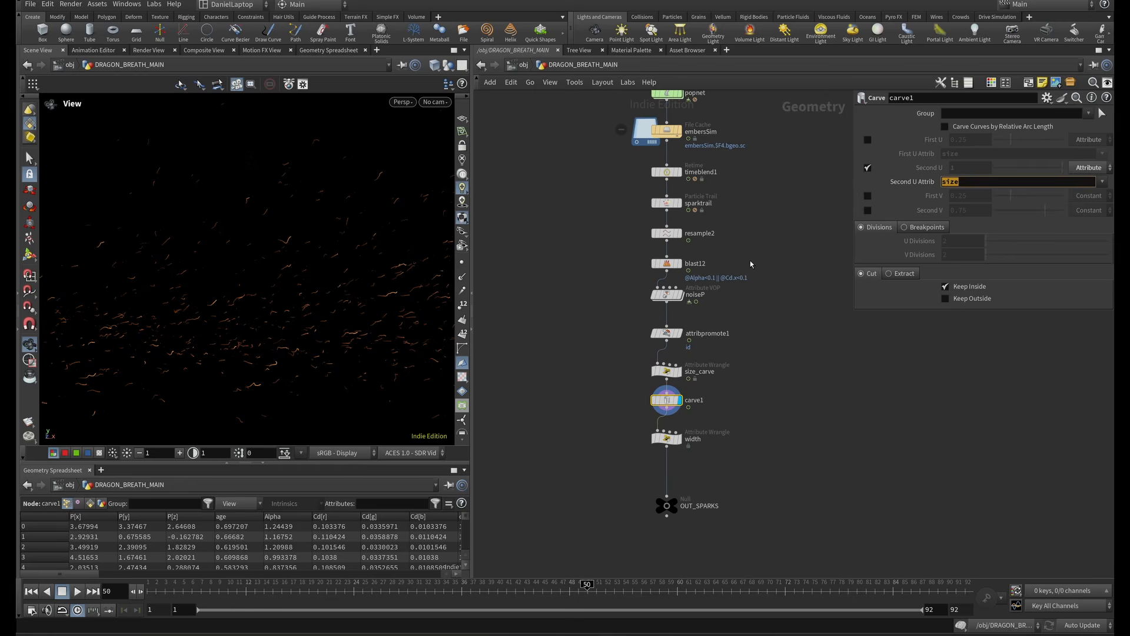
Inspect the size_carve wrangle's ramp and Min Carve setting, widening the parameter area to read its full VEX expression.
{"action": "left_click", "coordinate": [649, 375]}
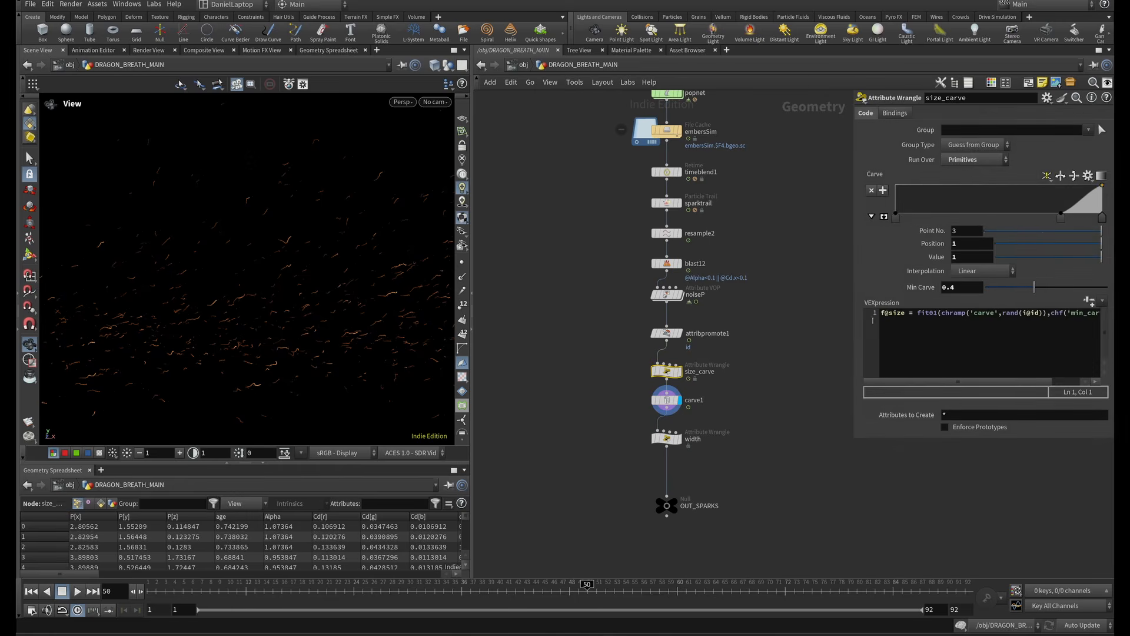
{"action": "left_click_drag", "start_coordinate": [853, 320], "coordinate": [727, 320]}
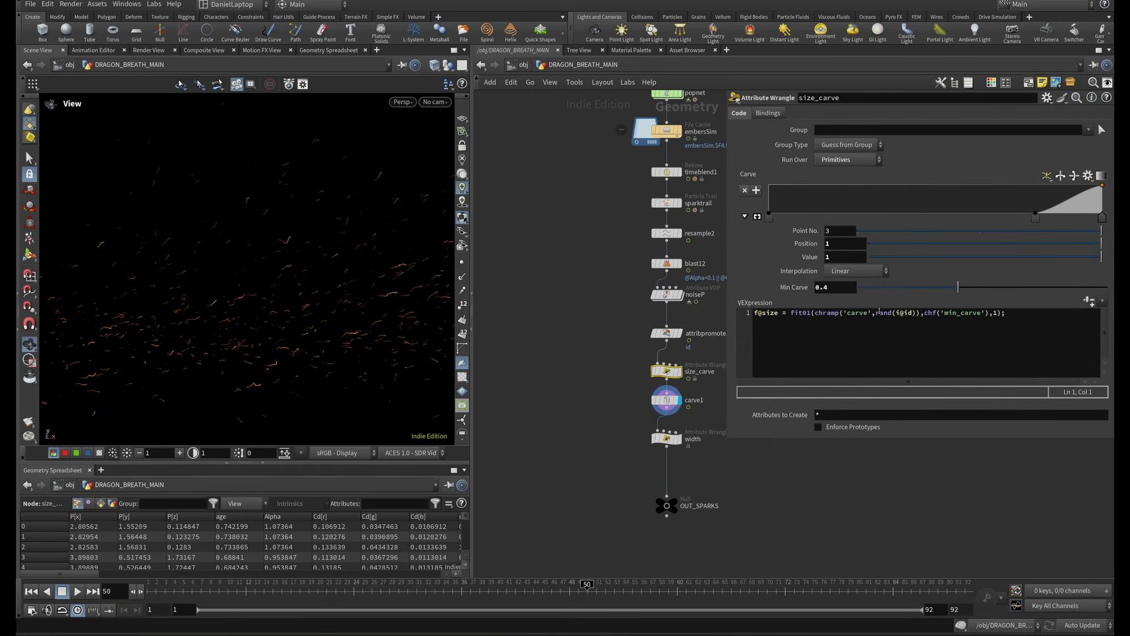
{"action": "left_click", "coordinate": [878, 313]}
{"action": "left_click", "coordinate": [792, 429]}
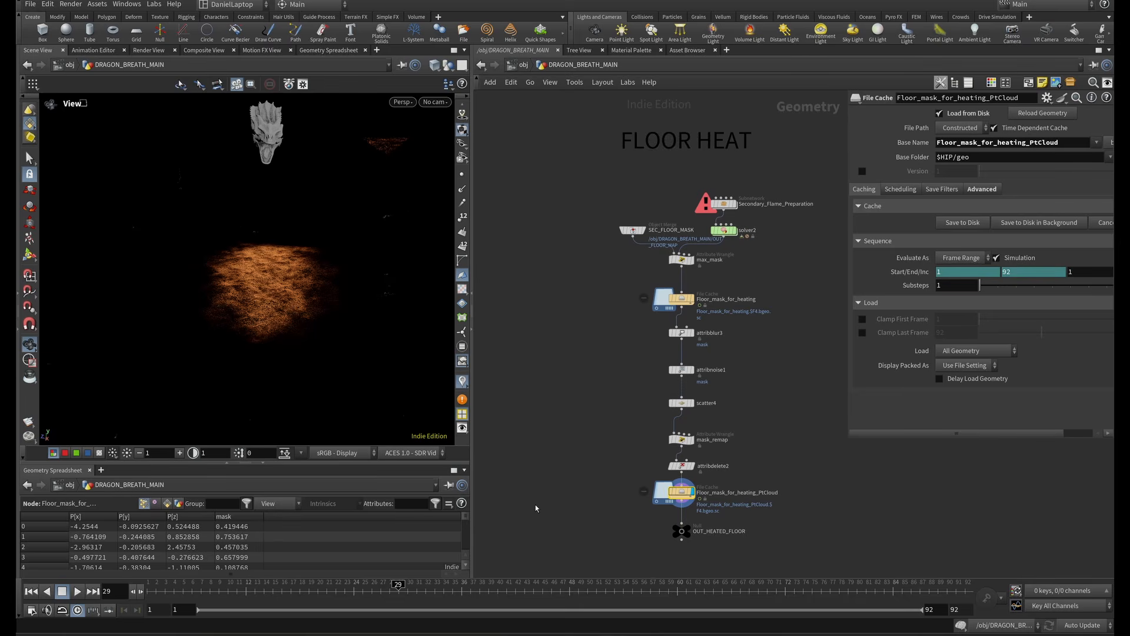
Play the animation of the Floor_mask_for_heating_PtCloud cache in the FLOOR HEAT network.
{"action": "left_click", "coordinate": [81, 589]}
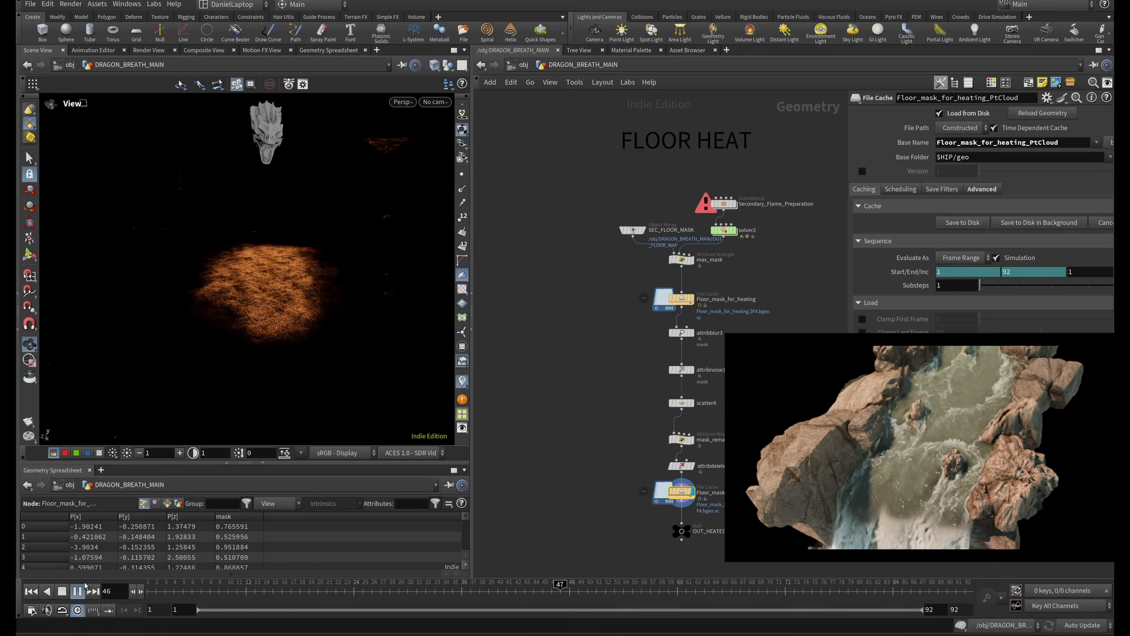